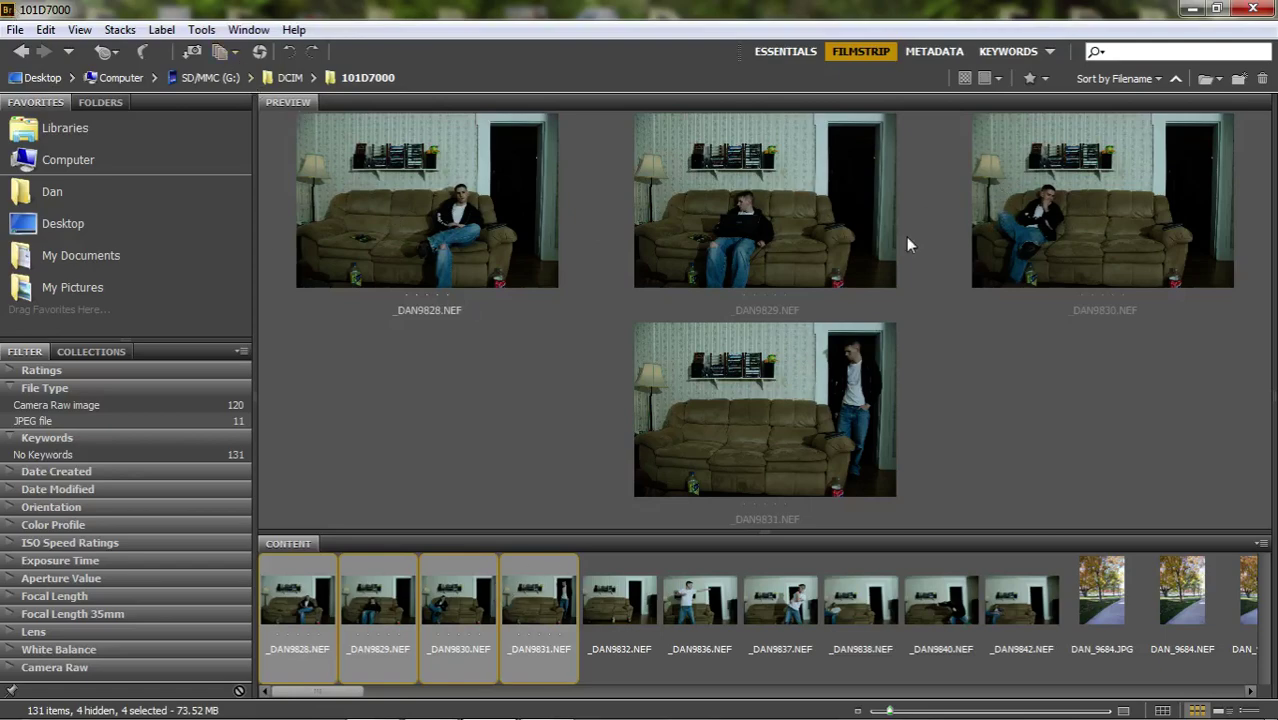
click(1192, 8)
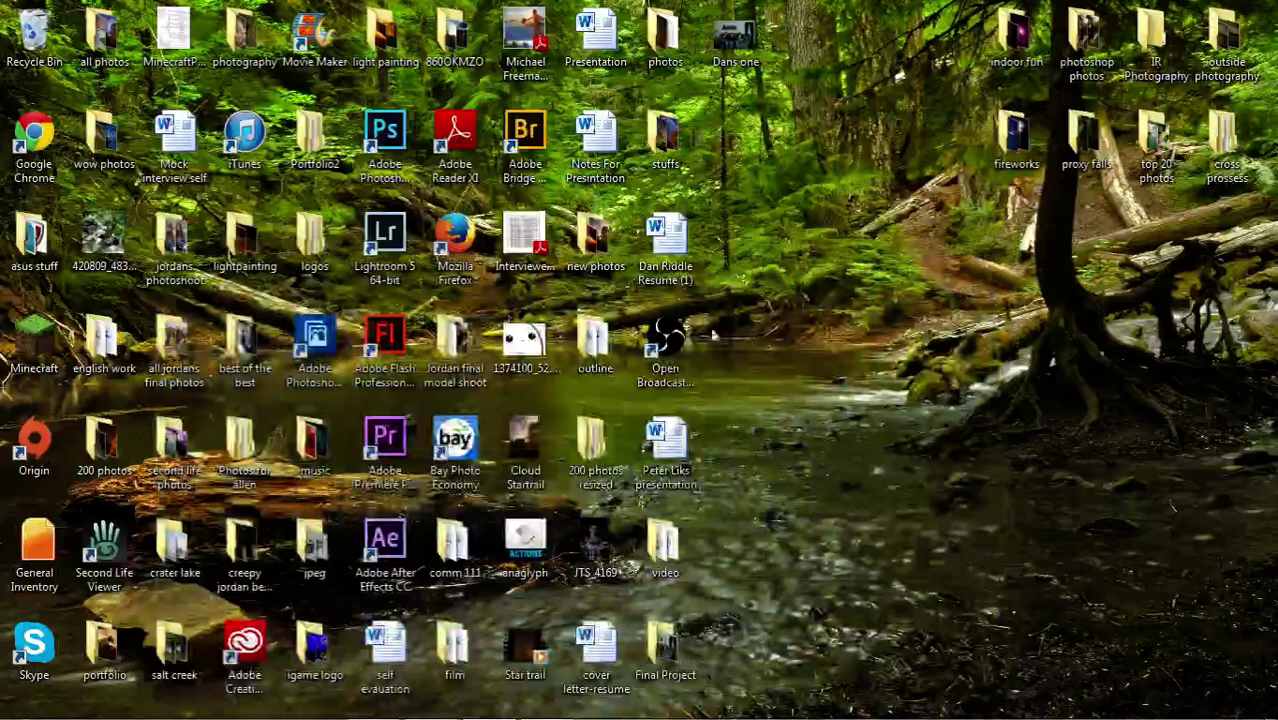
double_click(736, 38)
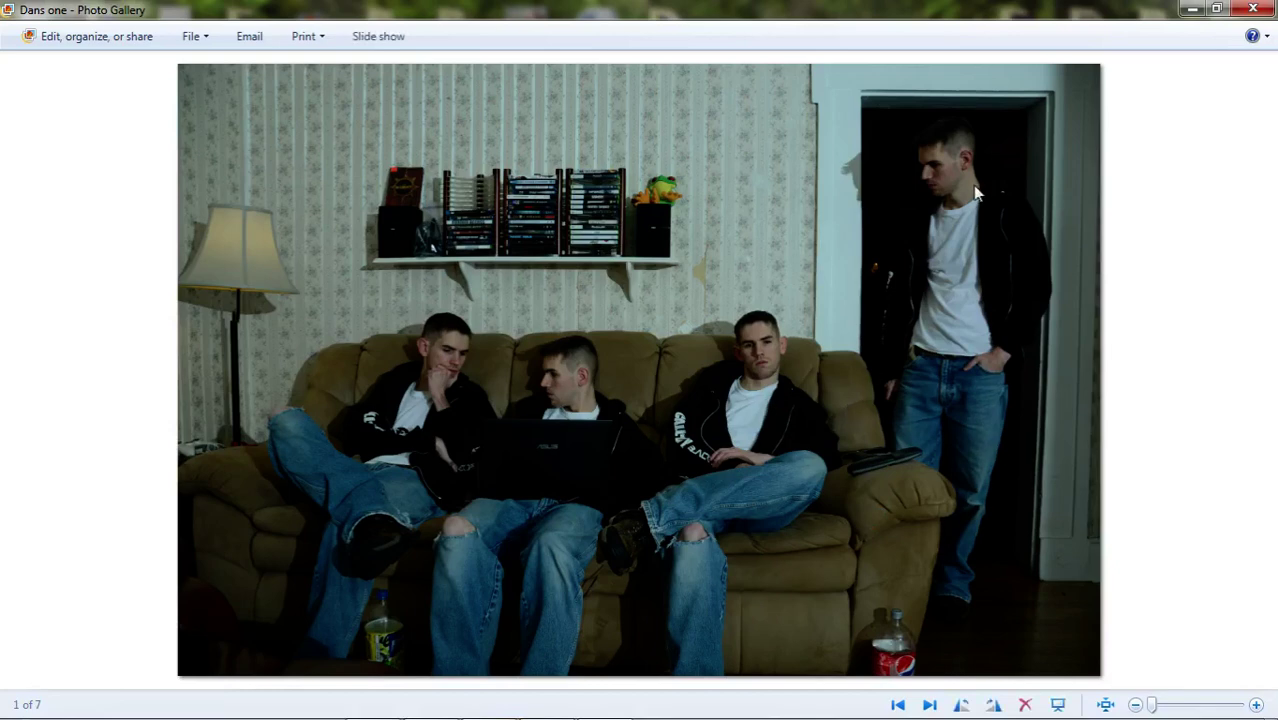
click(1253, 9)
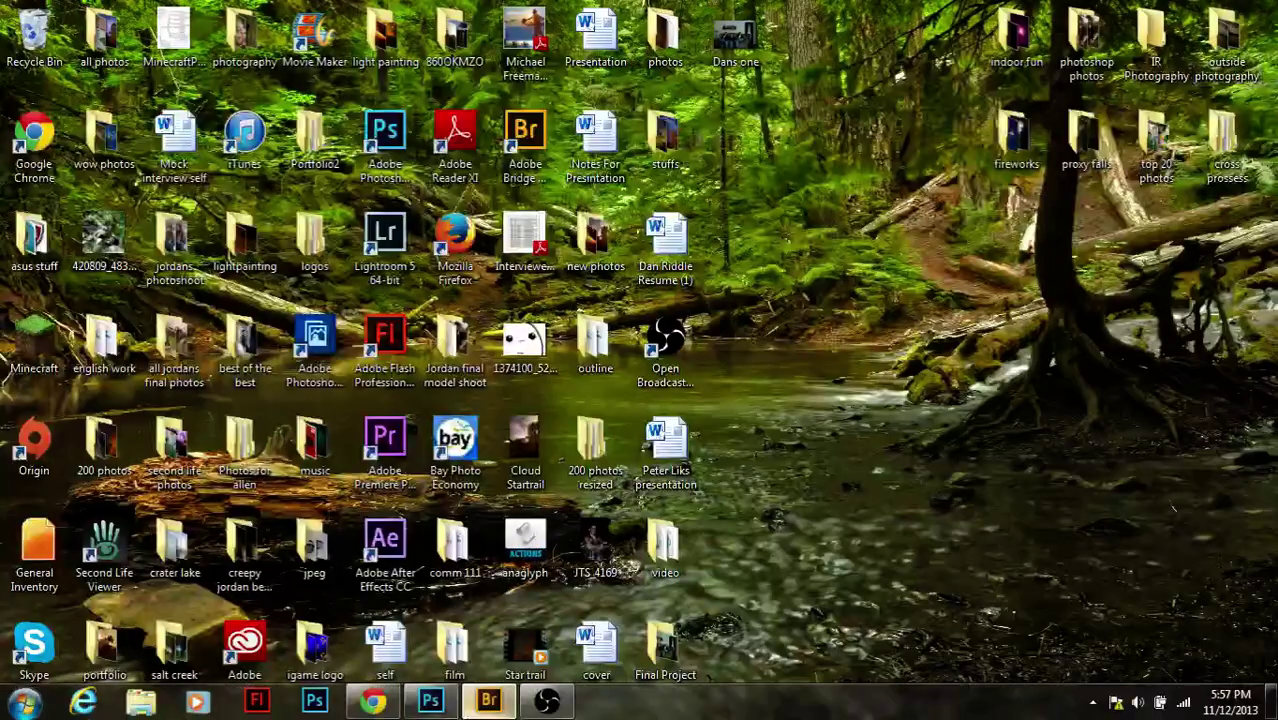
Load the four couch shots _DAN9828–_DAN9831 from Bridge into one Photoshop document as layers.
click(489, 701)
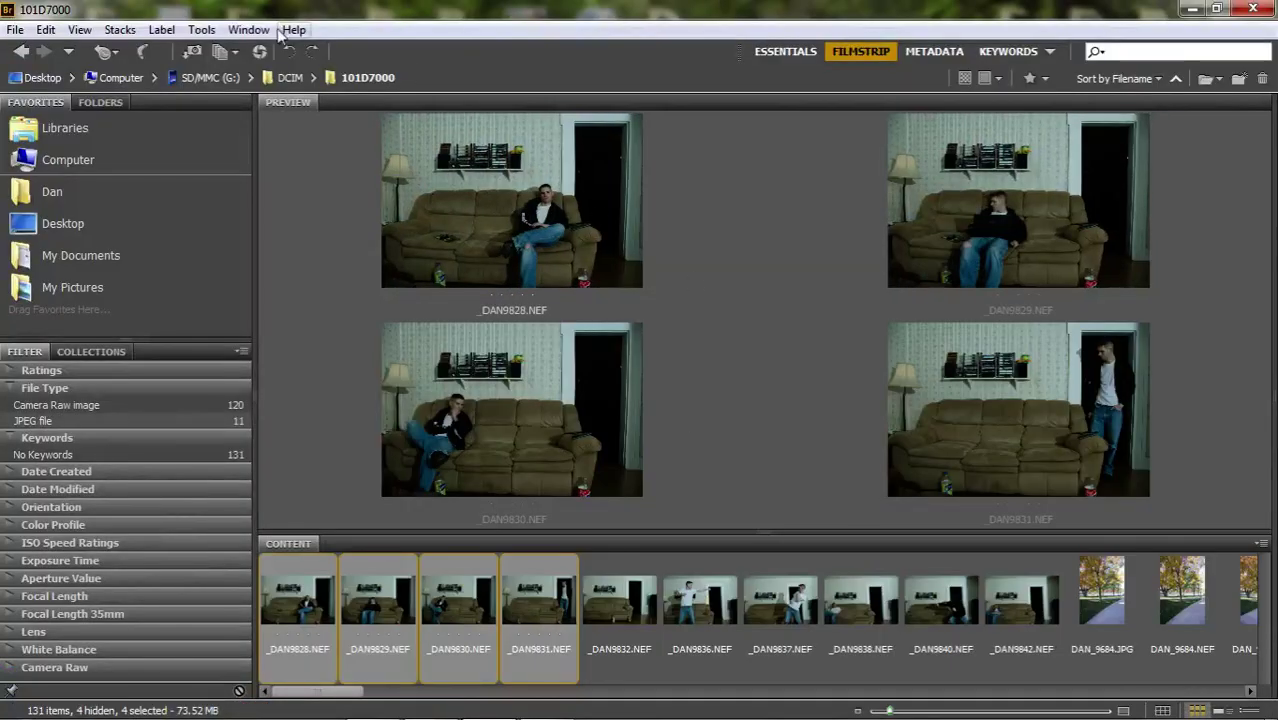
click(201, 29)
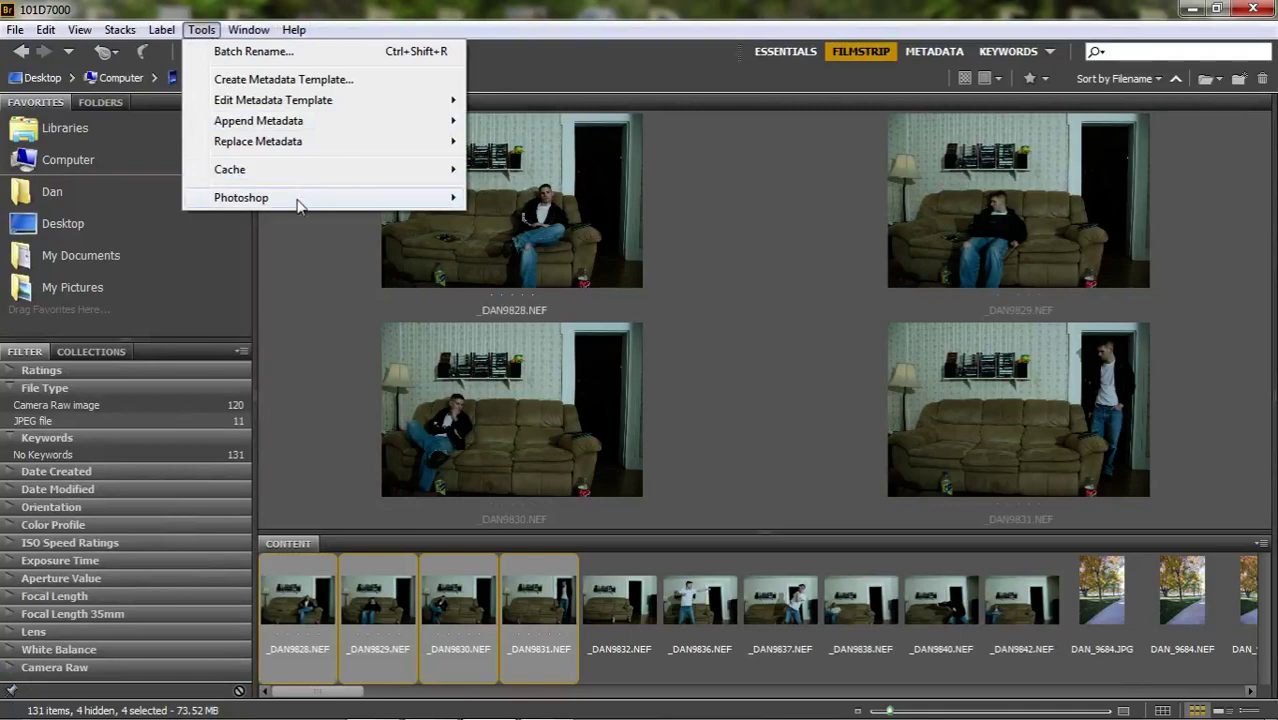
mouse_move(300, 197)
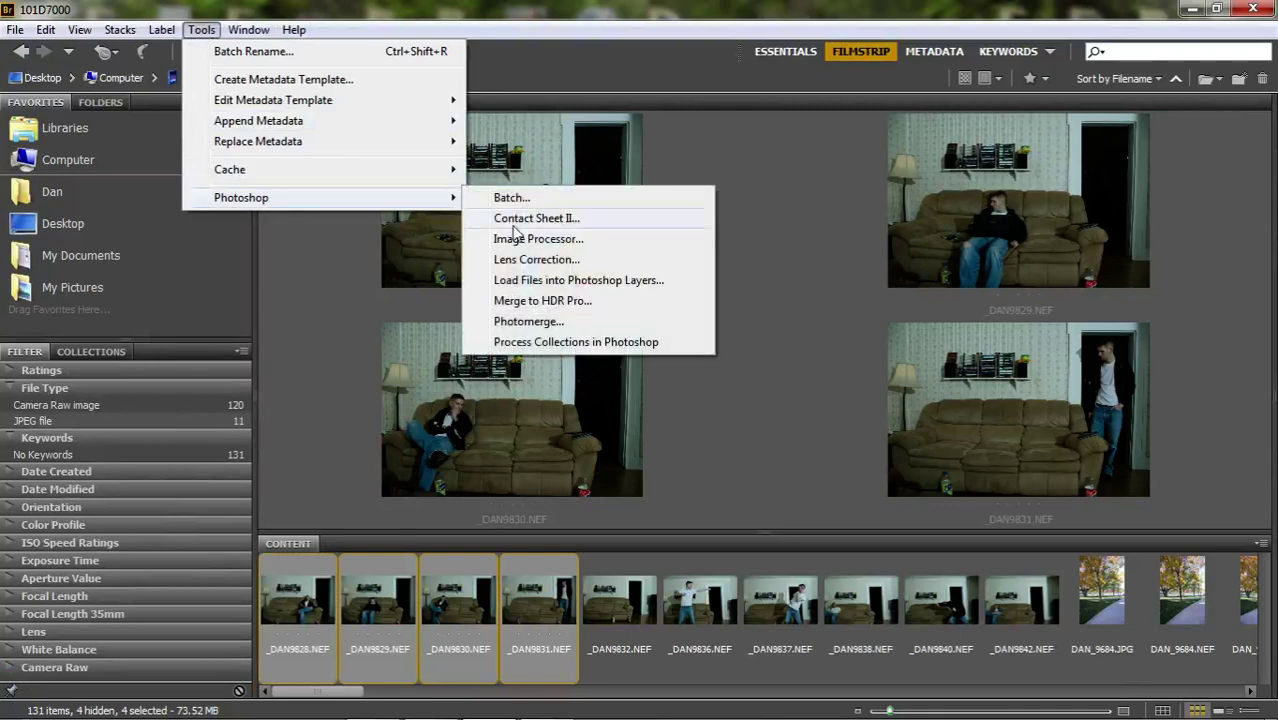
click(577, 283)
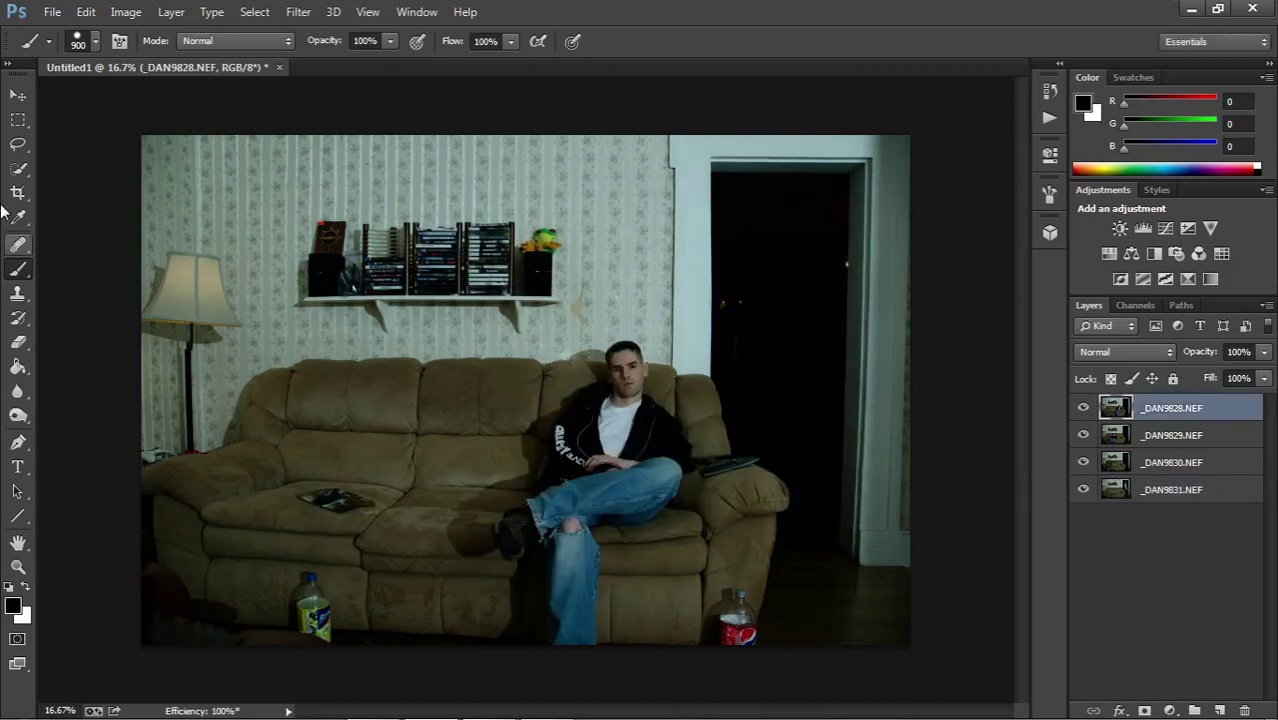
Add white layer masks to _DAN9828, _DAN9829 and _DAN9830, leaving _DAN9831 unmasked.
click(18, 94)
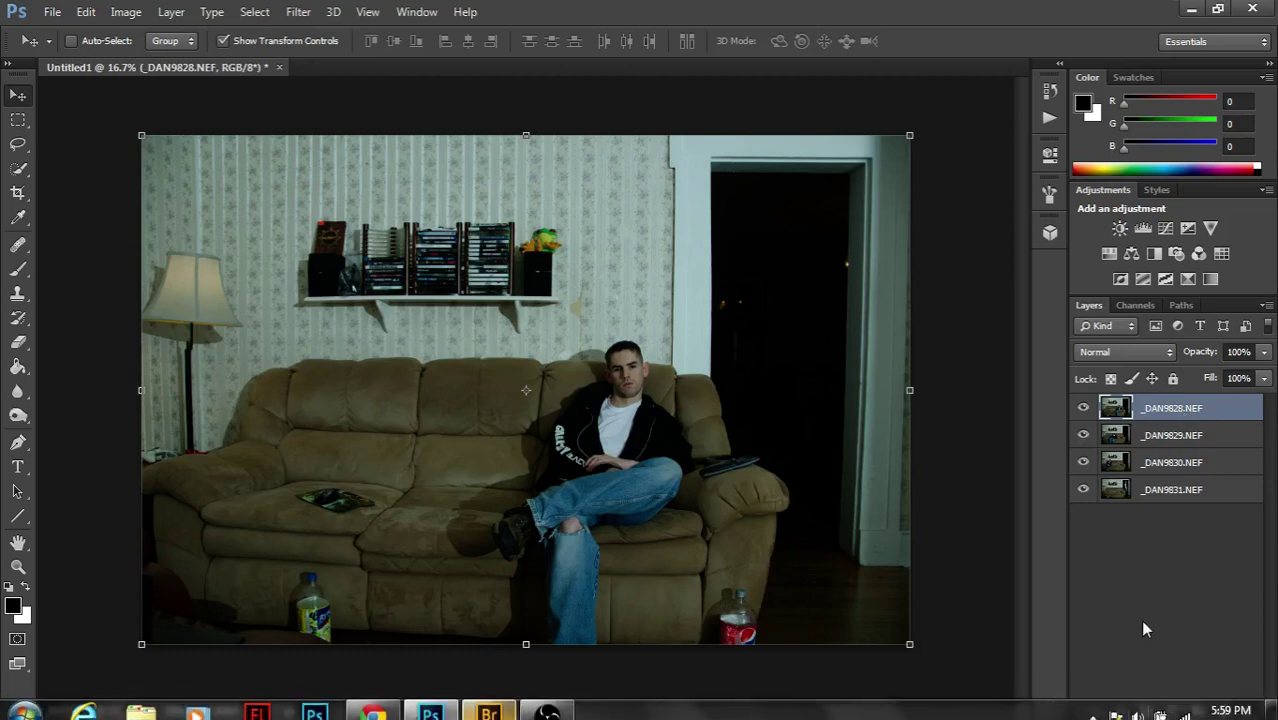
click(1145, 711)
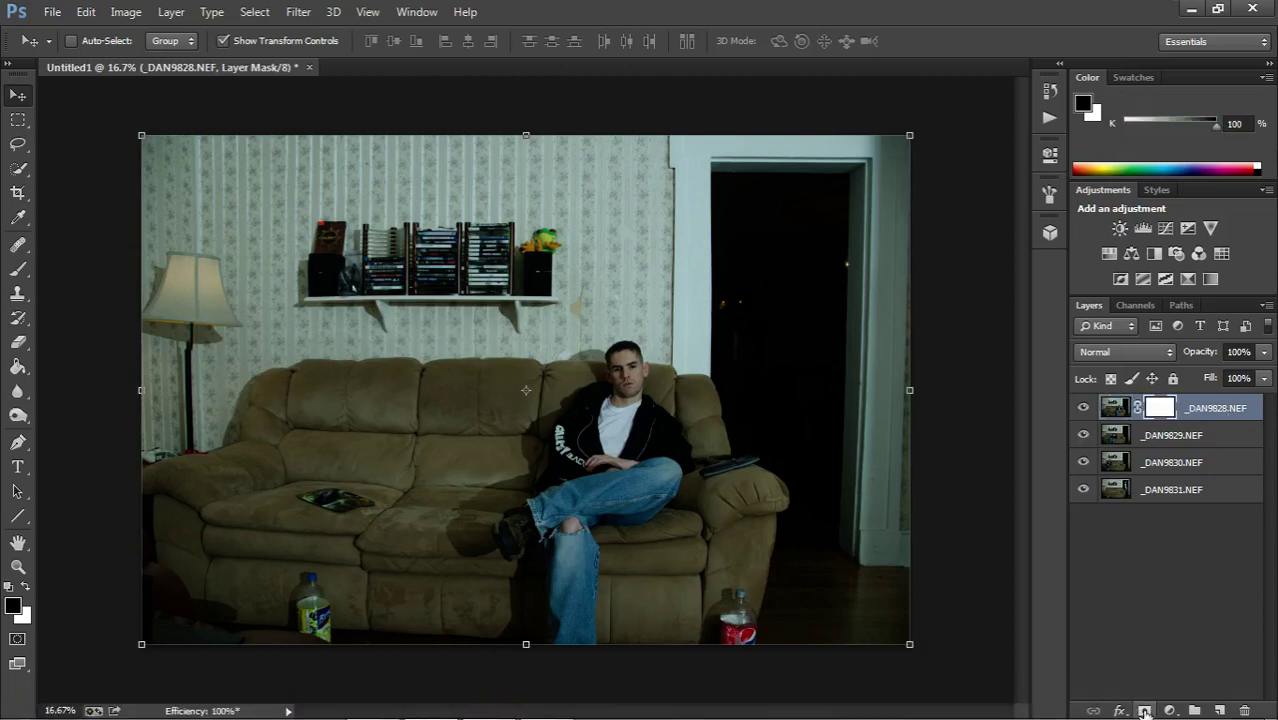
click(1166, 442)
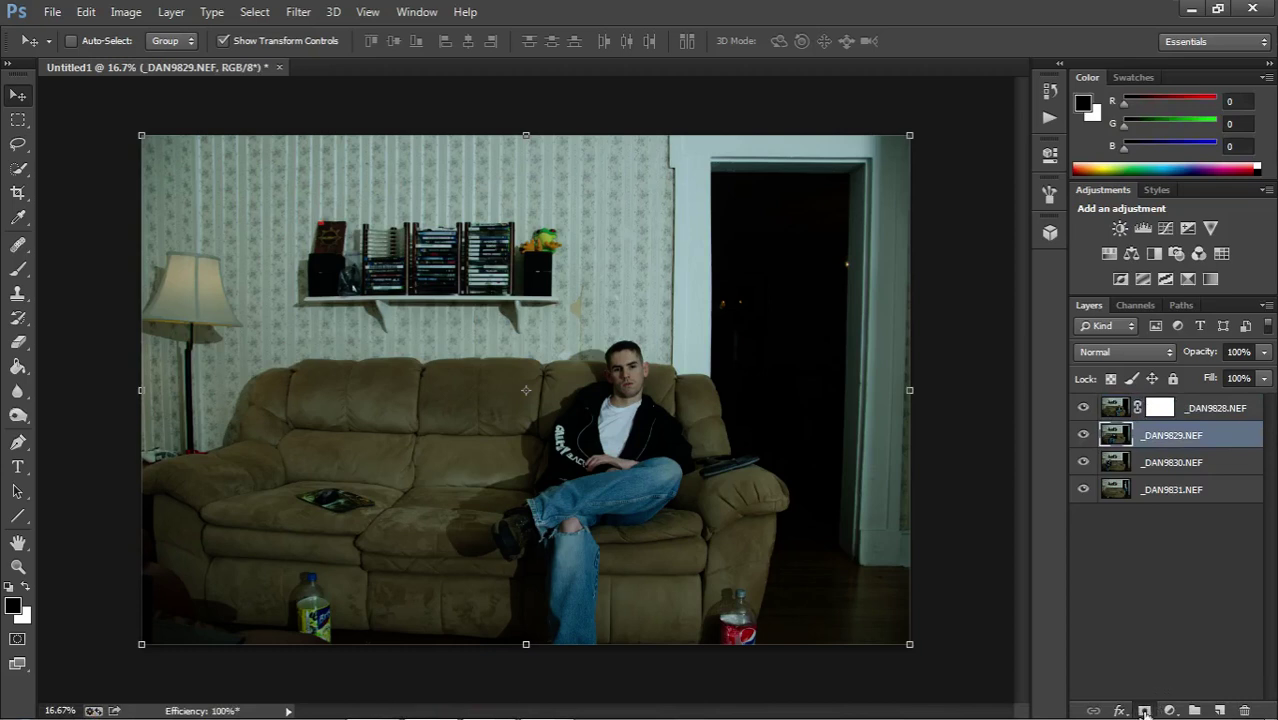
click(1145, 711)
click(1160, 464)
click(1145, 711)
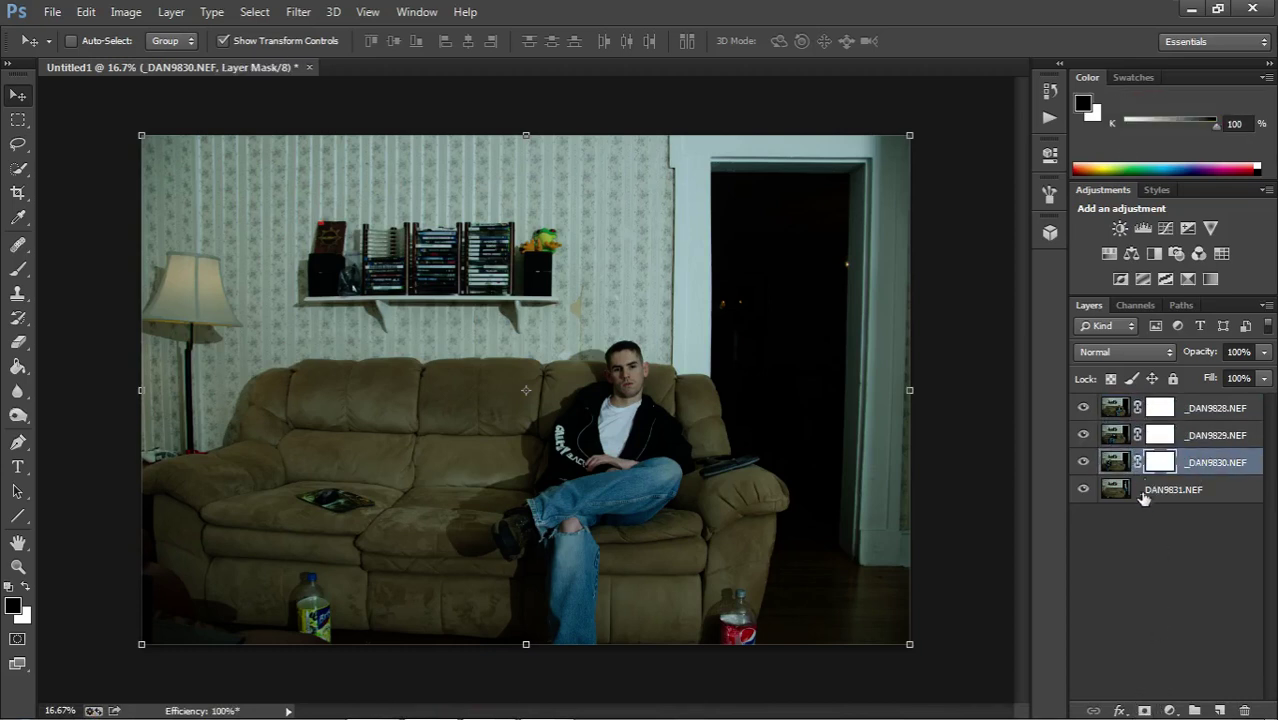
click(1165, 499)
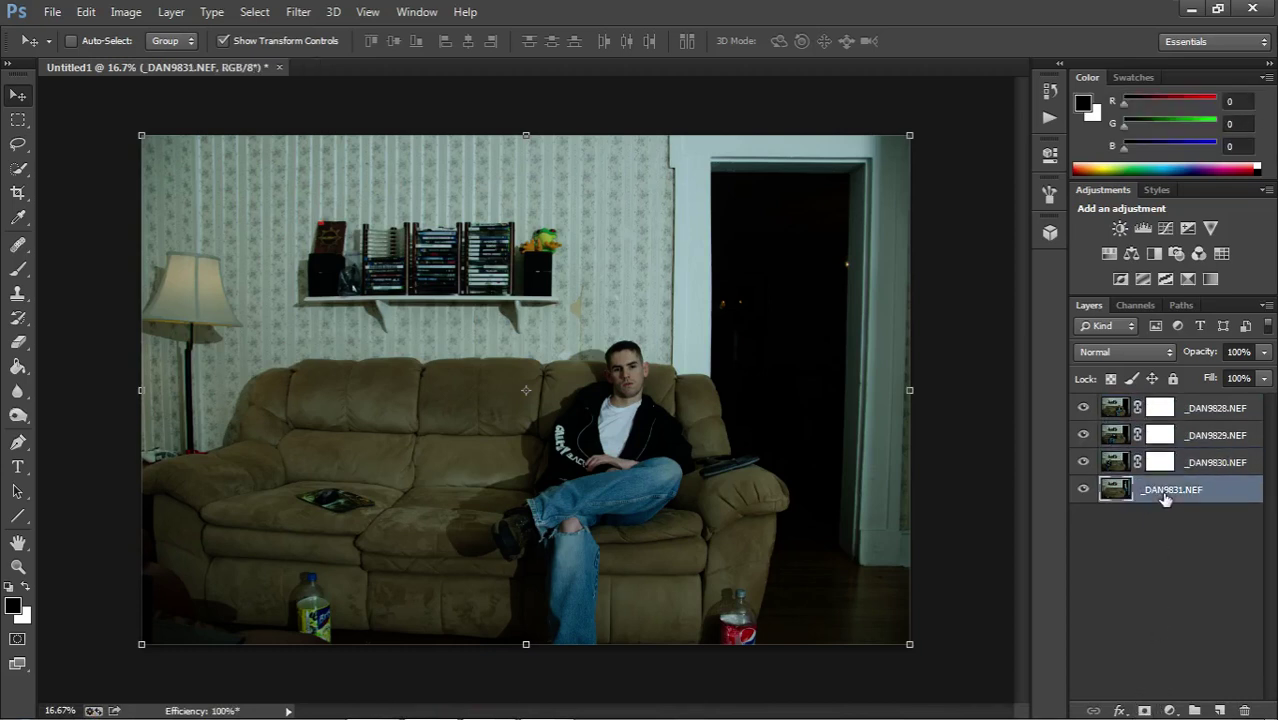
Paint black on the _DAN9828 mask to start hiding the seated man.
mouse_move(1083, 408)
mouse_down()
mouse_move(1085, 465)
mouse_move(1085, 413)
mouse_up()
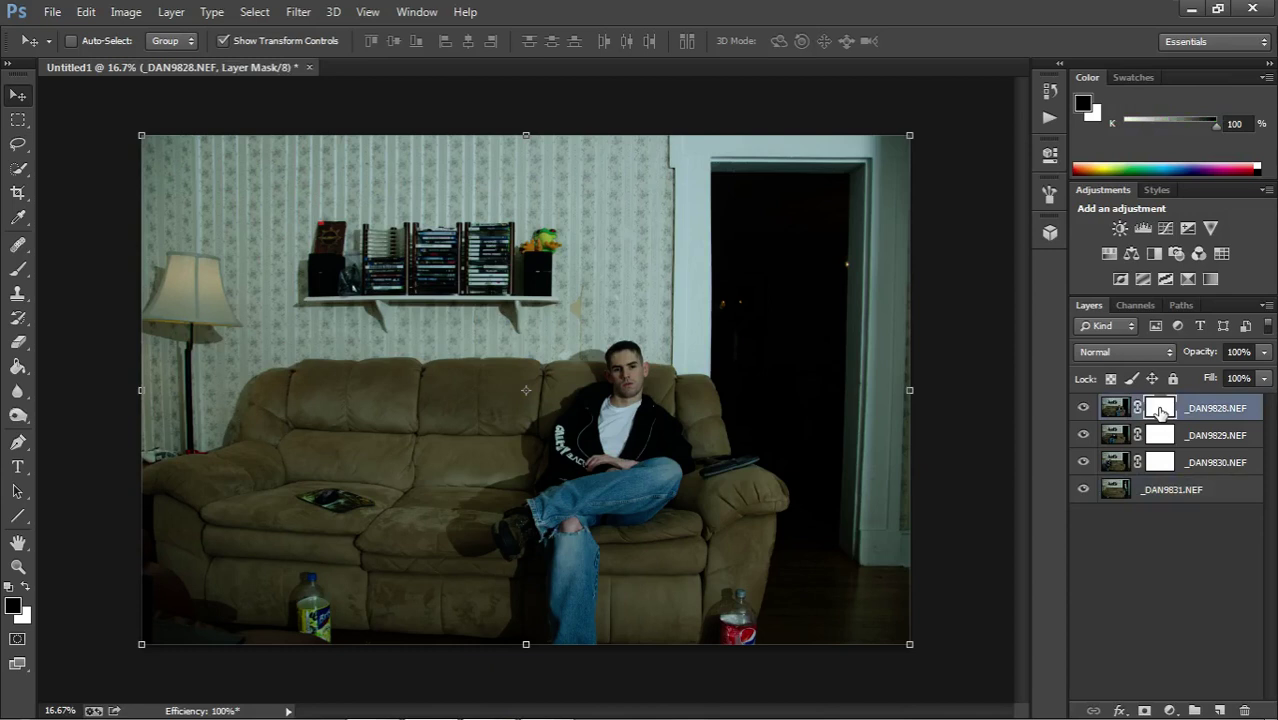
click(1159, 407)
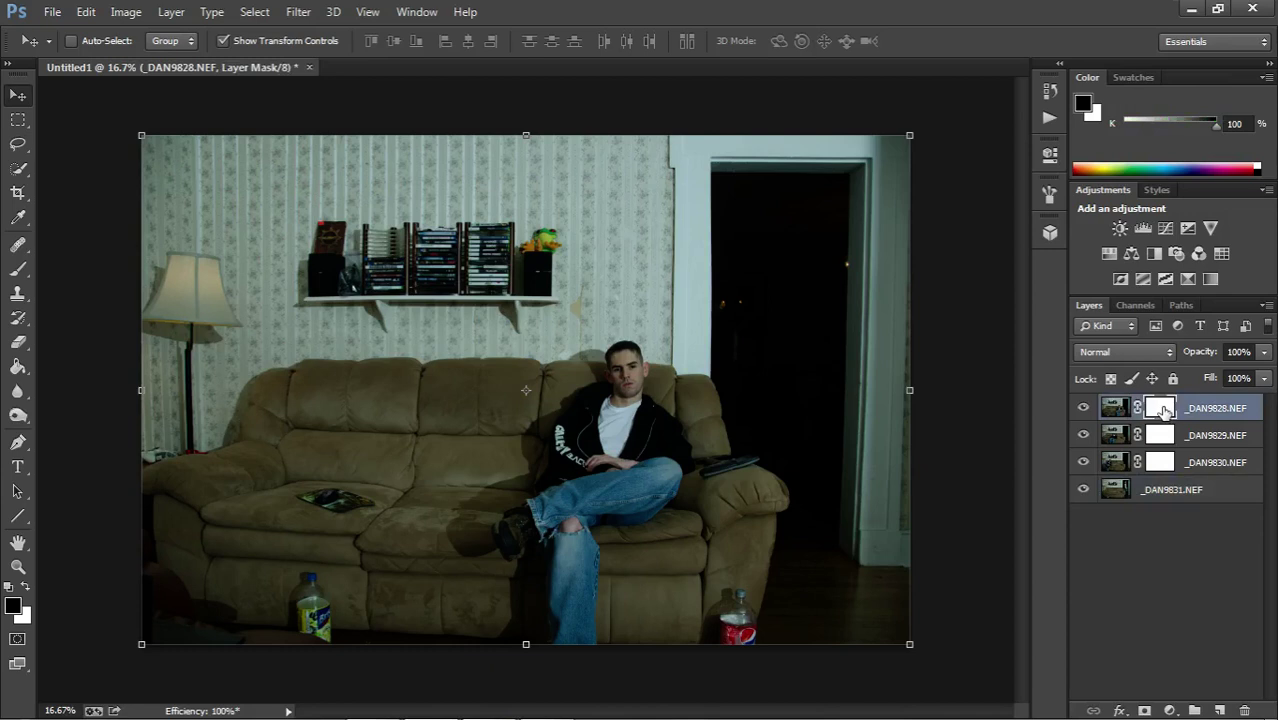
click(18, 268)
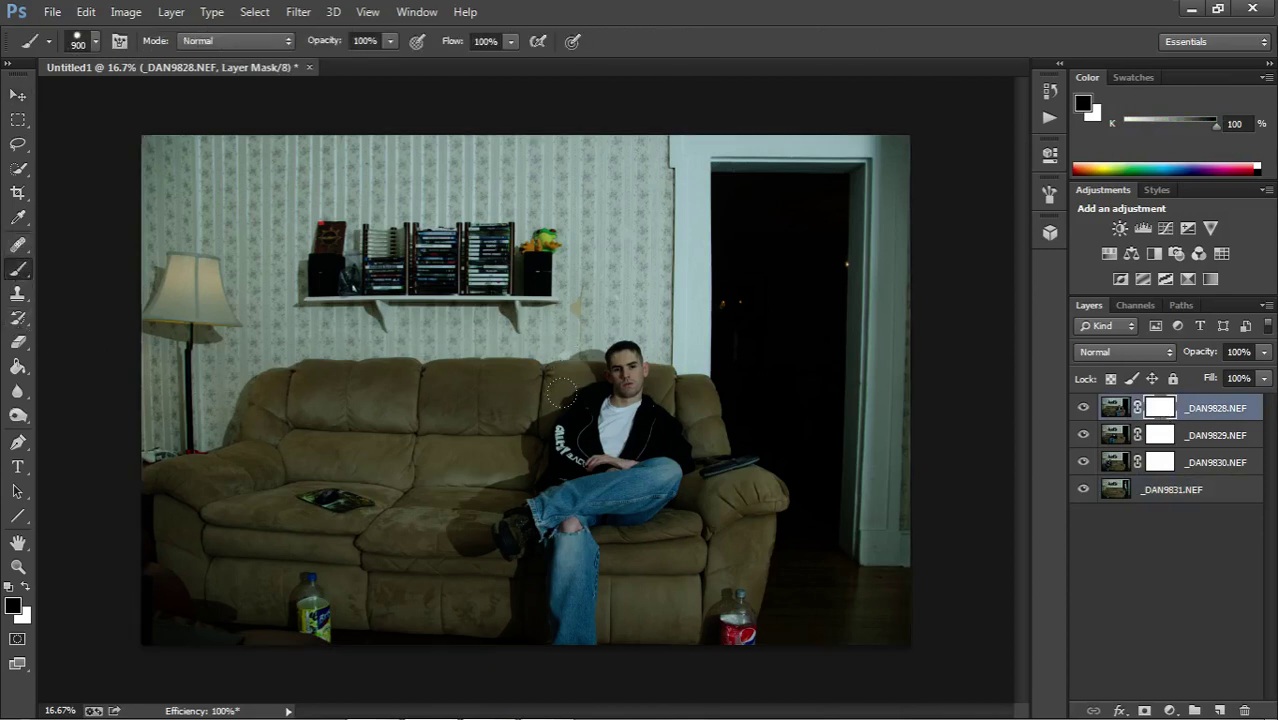
drag(615, 410, 618, 432)
mouse_move(529, 380)
mouse_down()
mouse_move(560, 505)
mouse_move(600, 540)
mouse_move(550, 600)
mouse_move(540, 563)
mouse_move(614, 426)
mouse_up()
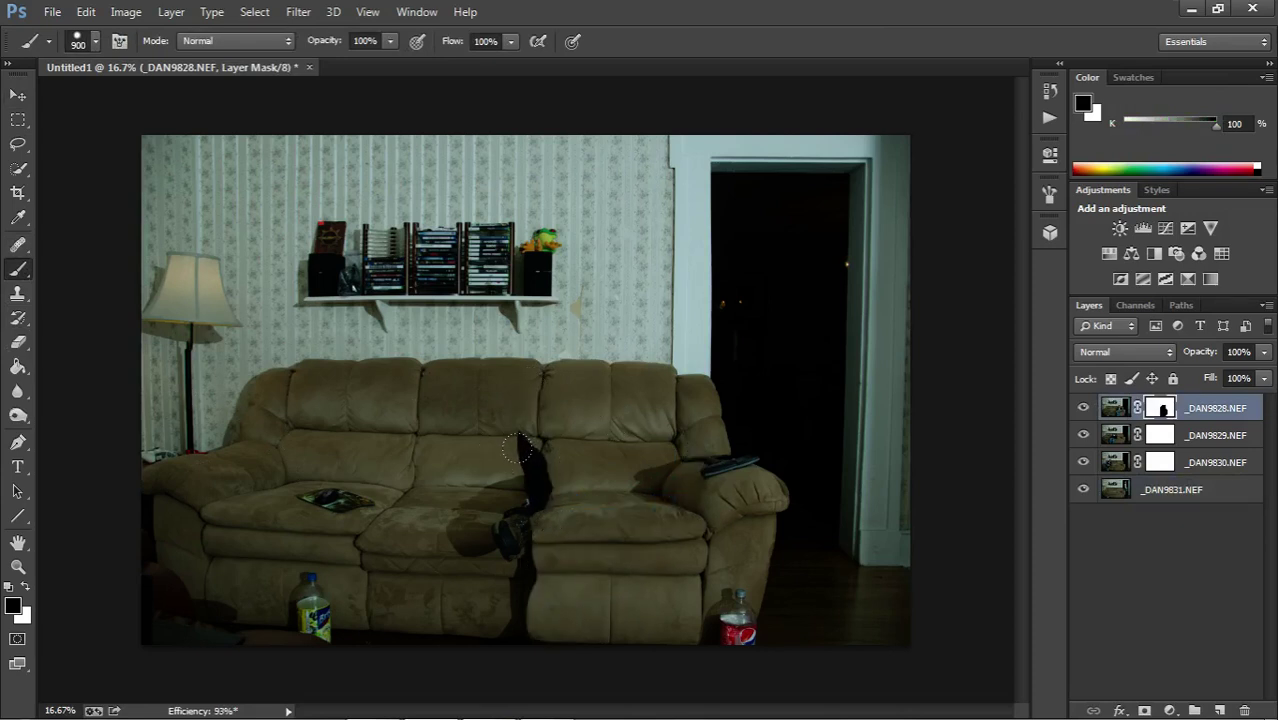
Step backward through history, removing the brush strokes and the _DAN9830 mask.
key(ctrl+alt+z)
key(ctrl+alt+z)
key(ctrl+alt+z)
click(93, 13)
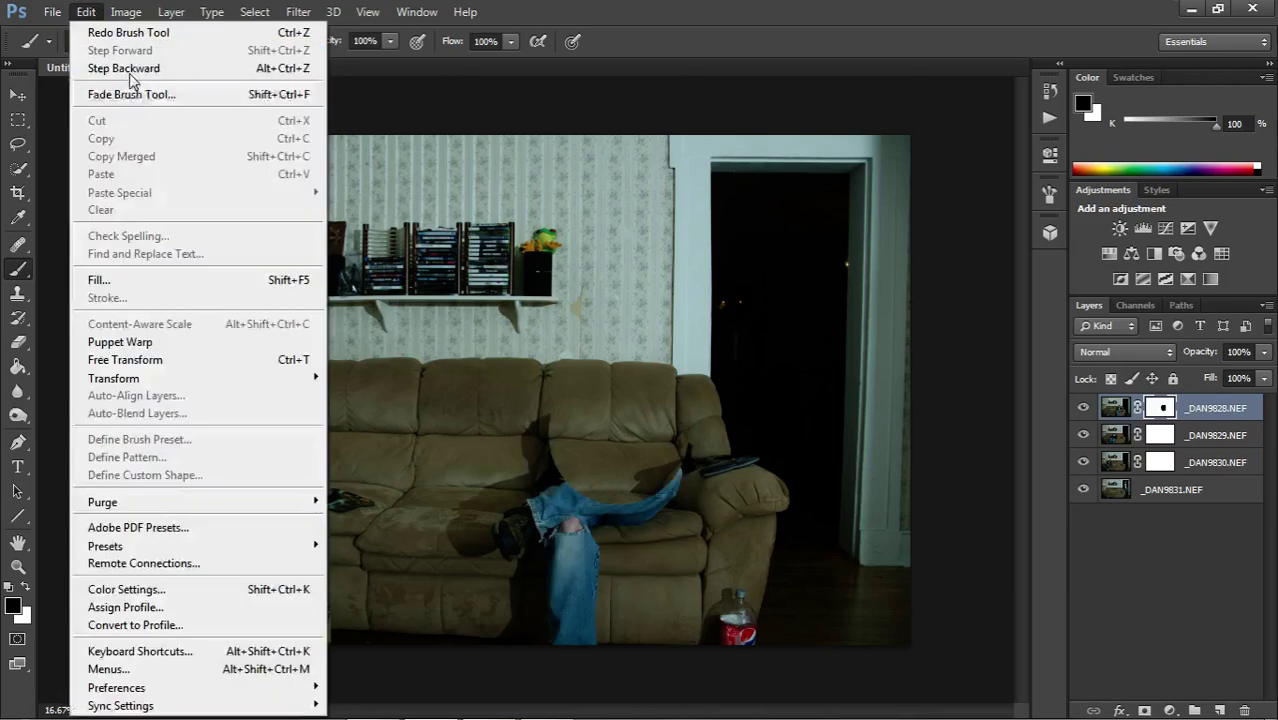
click(128, 69)
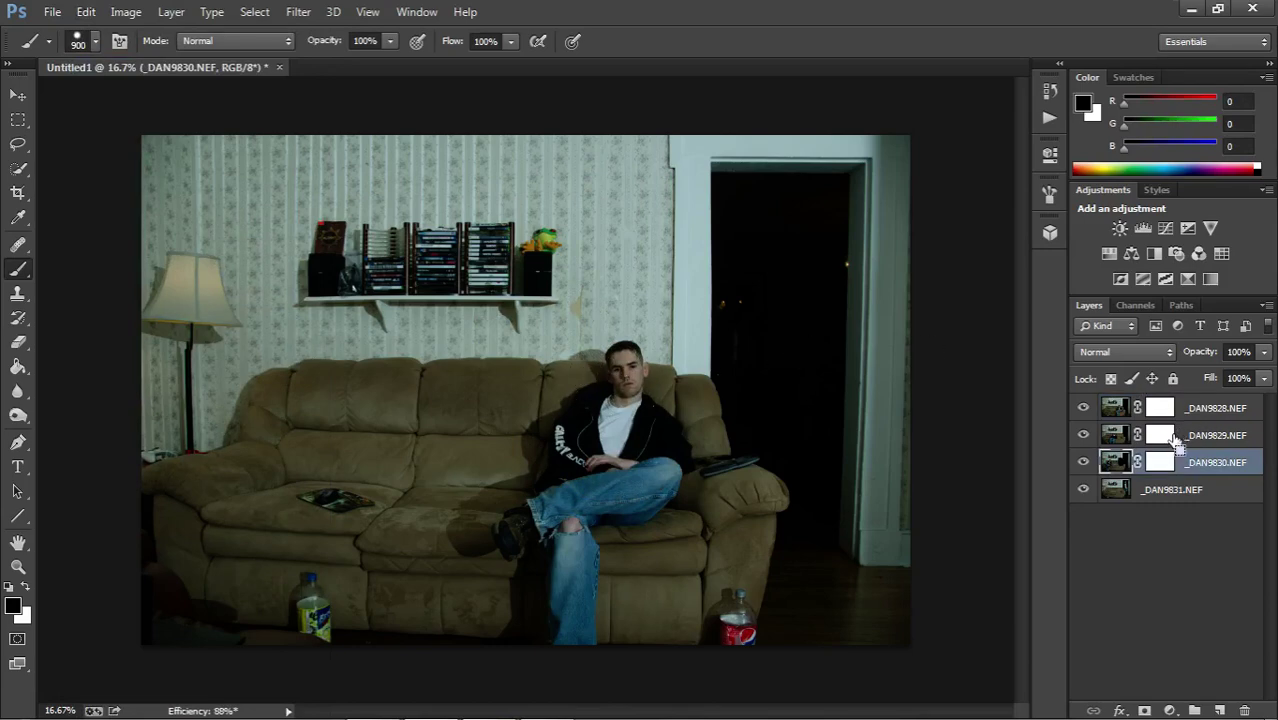
click(86, 12)
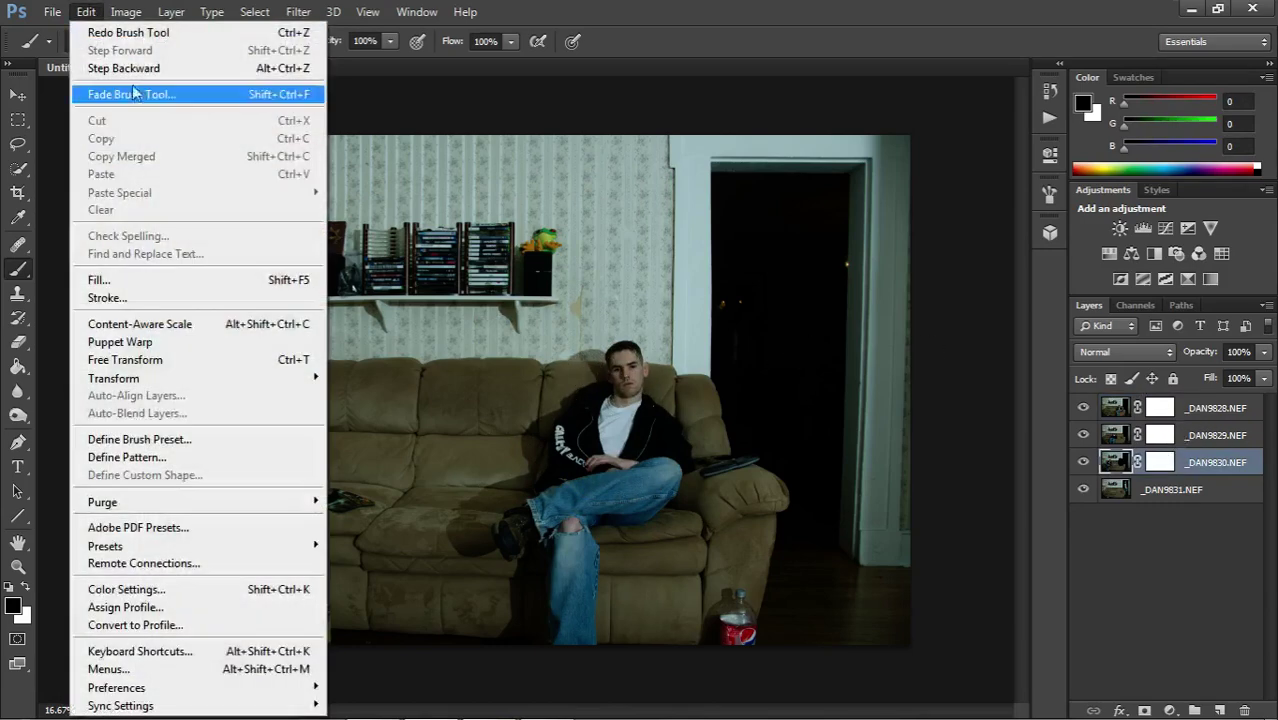
click(133, 69)
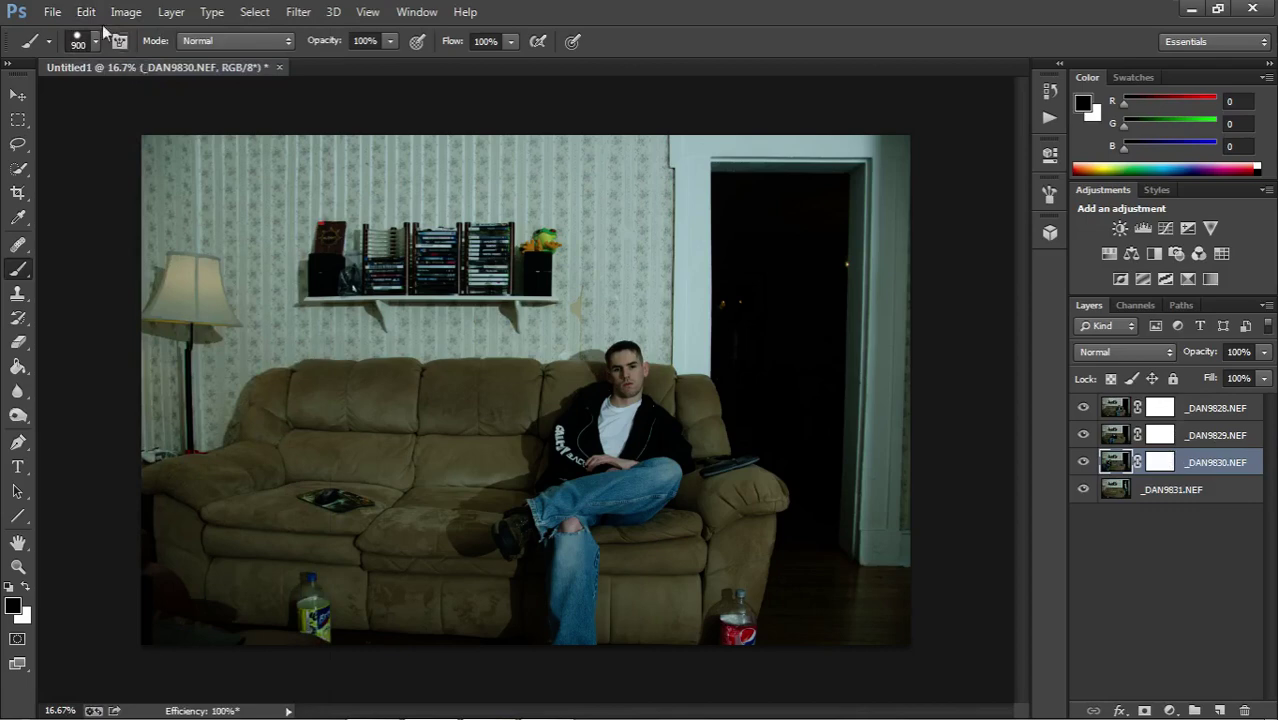
click(86, 12)
click(125, 68)
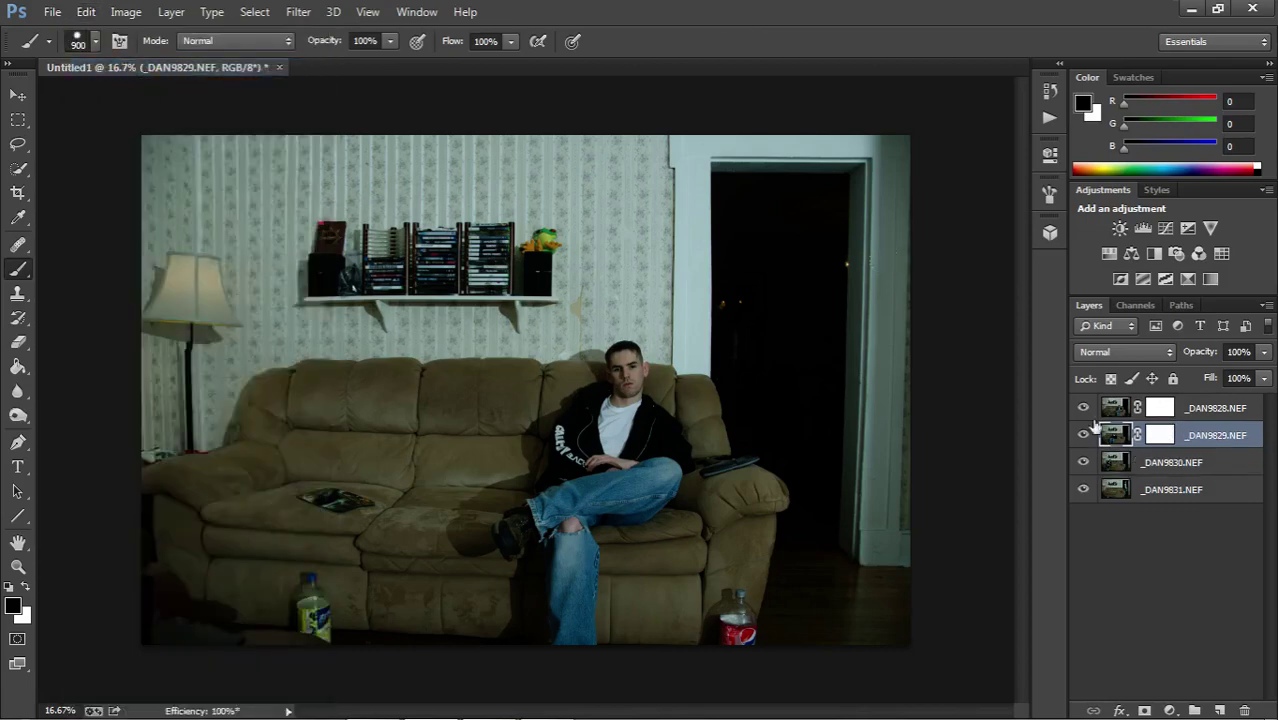
Re-add a layer mask to _DAN9830 and target the _DAN9828 mask.
click(1172, 462)
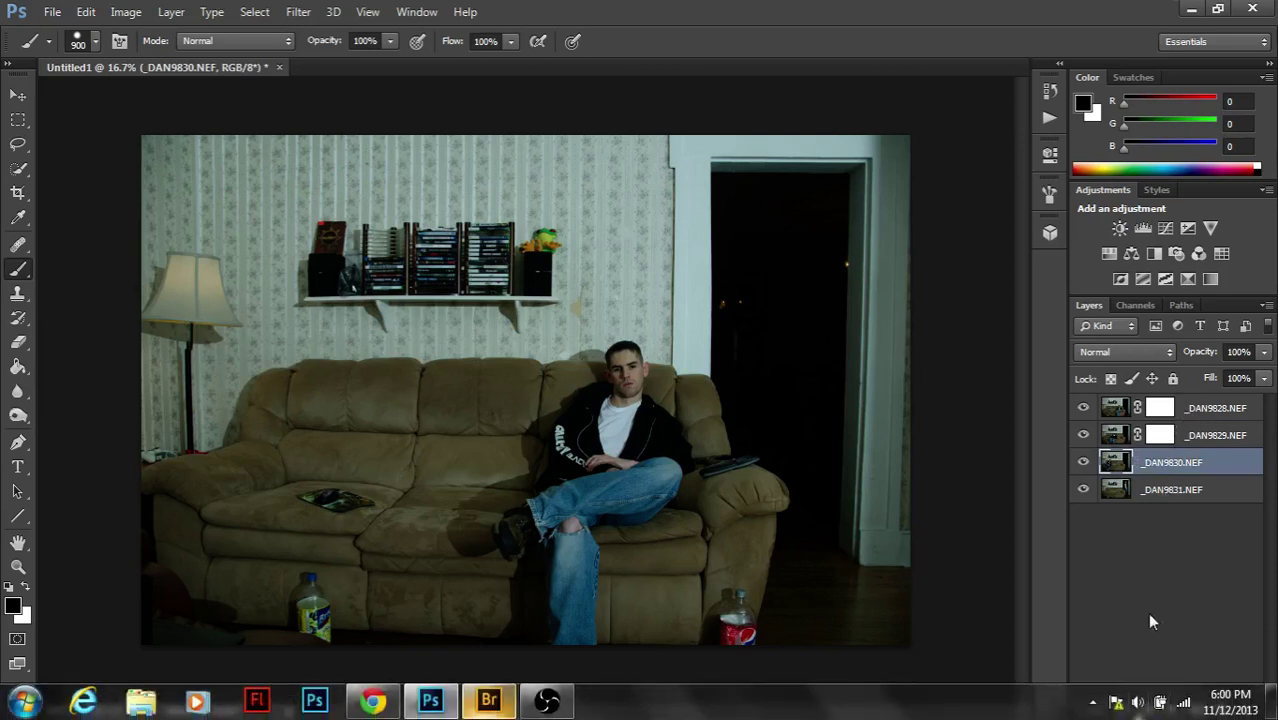
click(1144, 710)
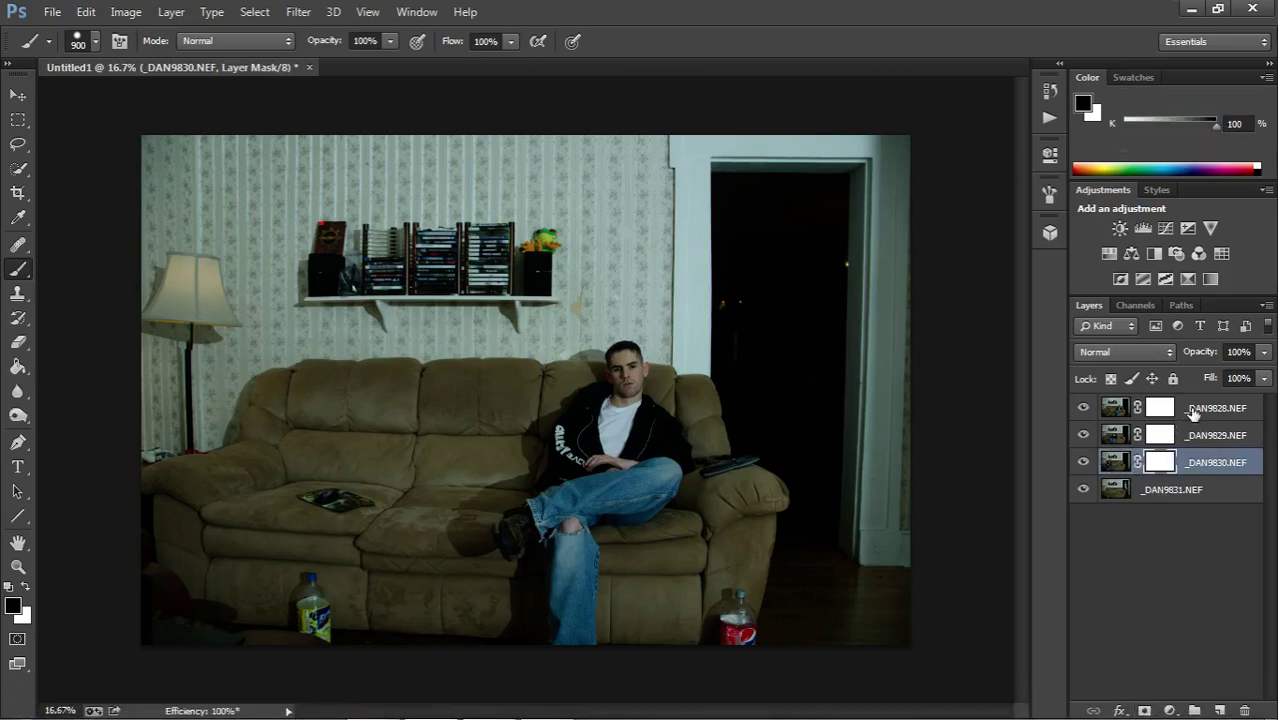
click(1193, 414)
click(1160, 410)
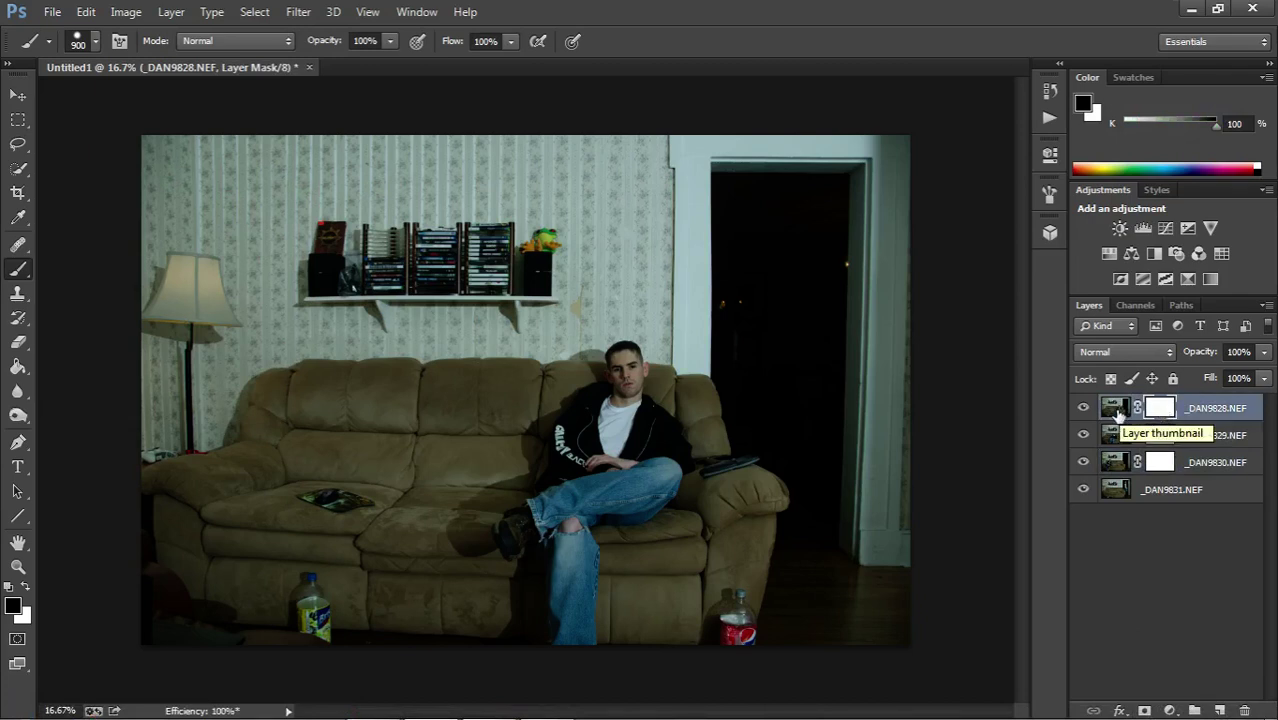
Undo paint applied to the _DAN9828 image by mistake and target its mask instead.
click(1114, 408)
drag(624, 408, 610, 400)
key(ctrl+z)
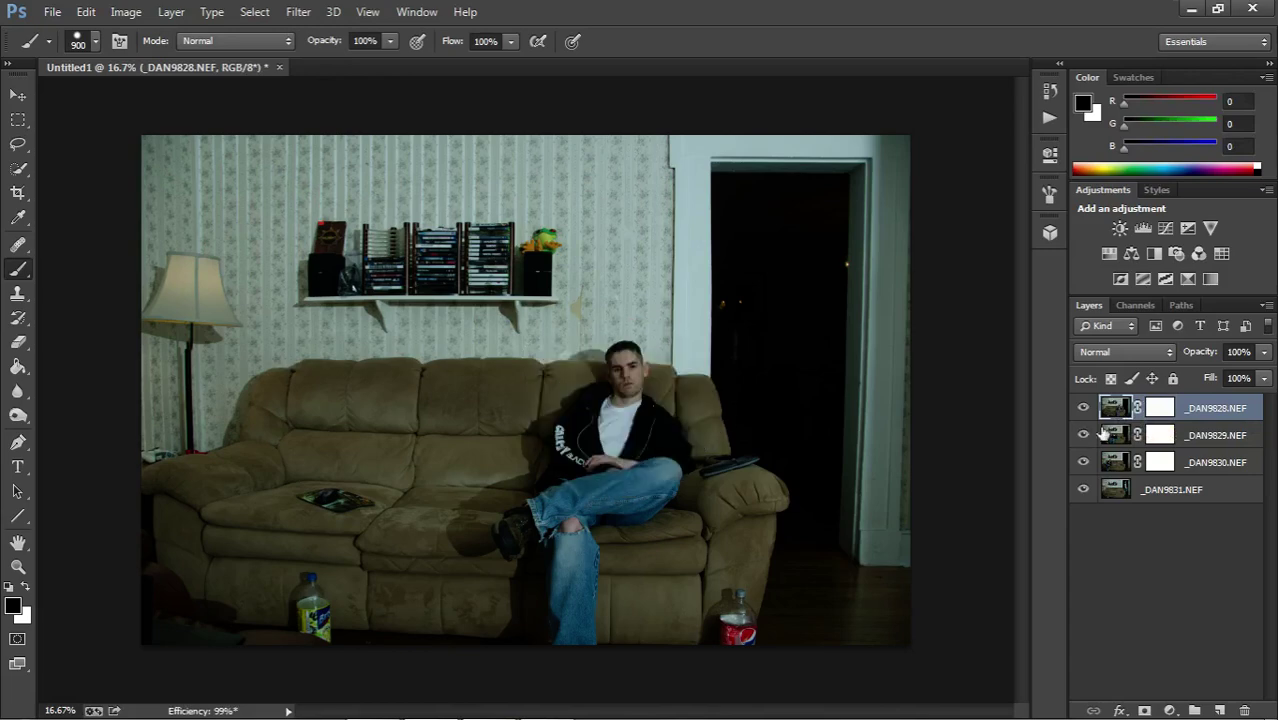
click(1162, 412)
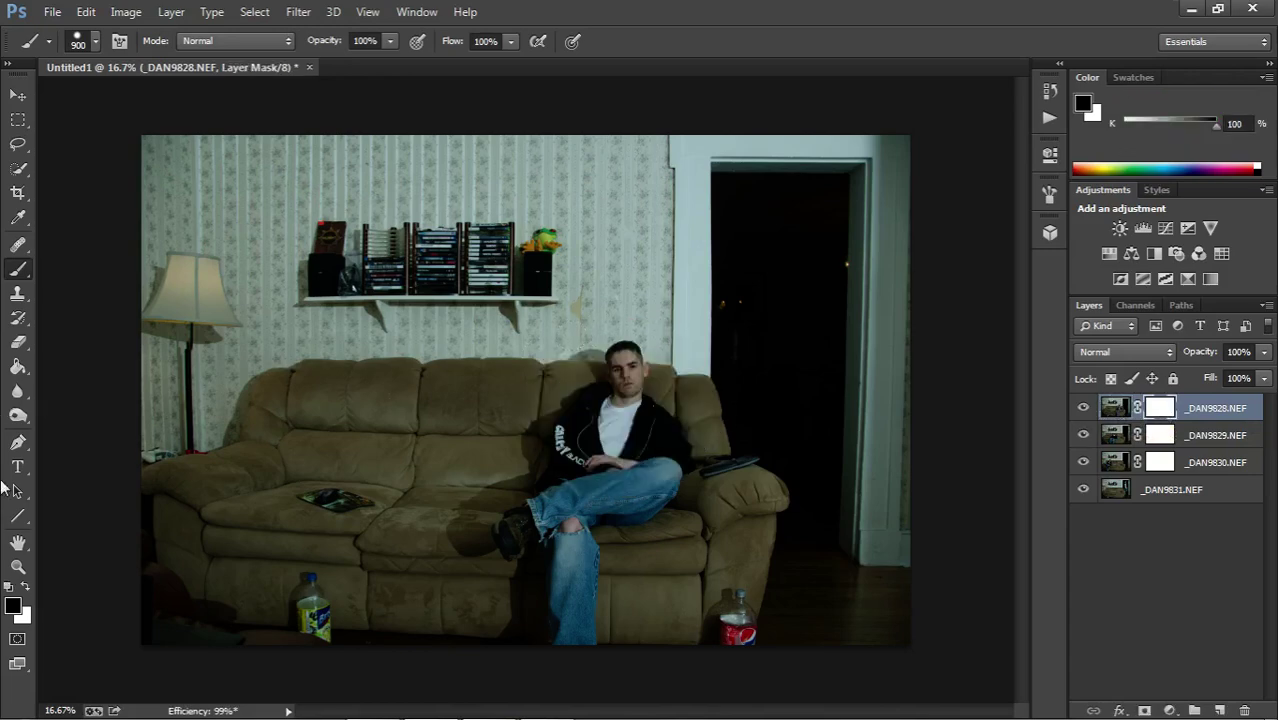
Zoom in and, with a smaller brush, mask out the man's head, arm and thigh.
click(18, 566)
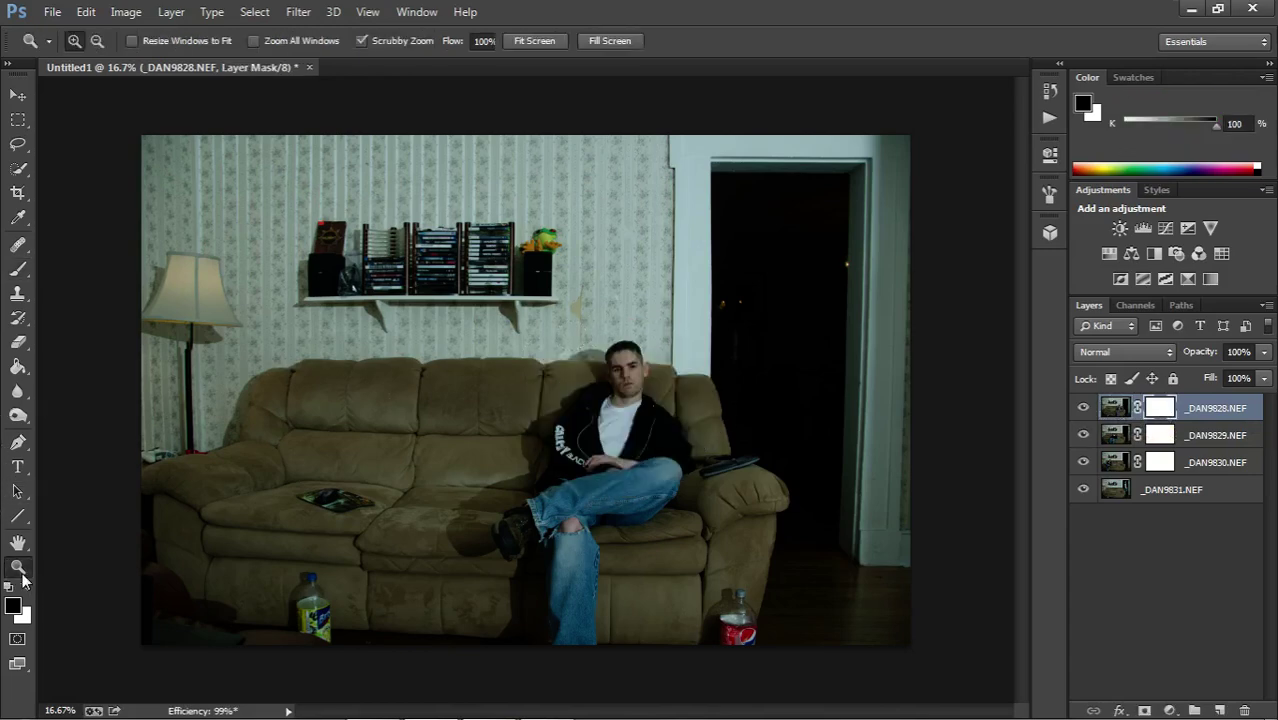
click(627, 424)
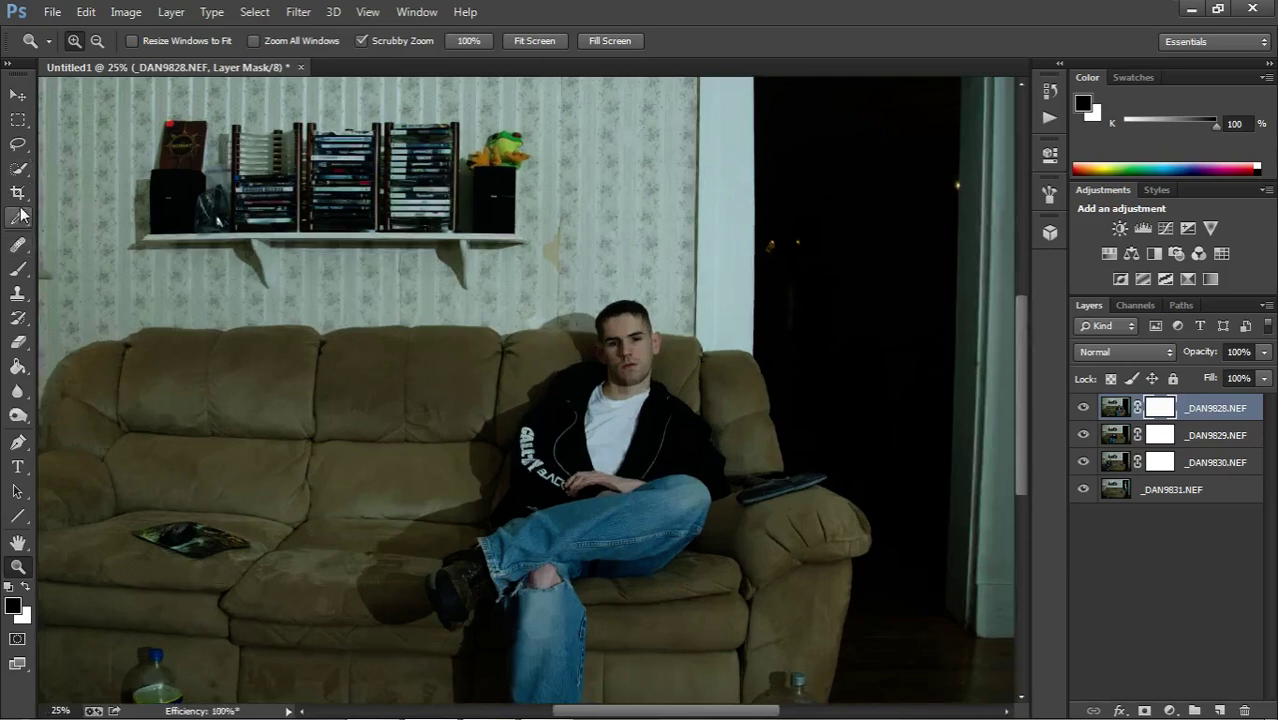
click(16, 271)
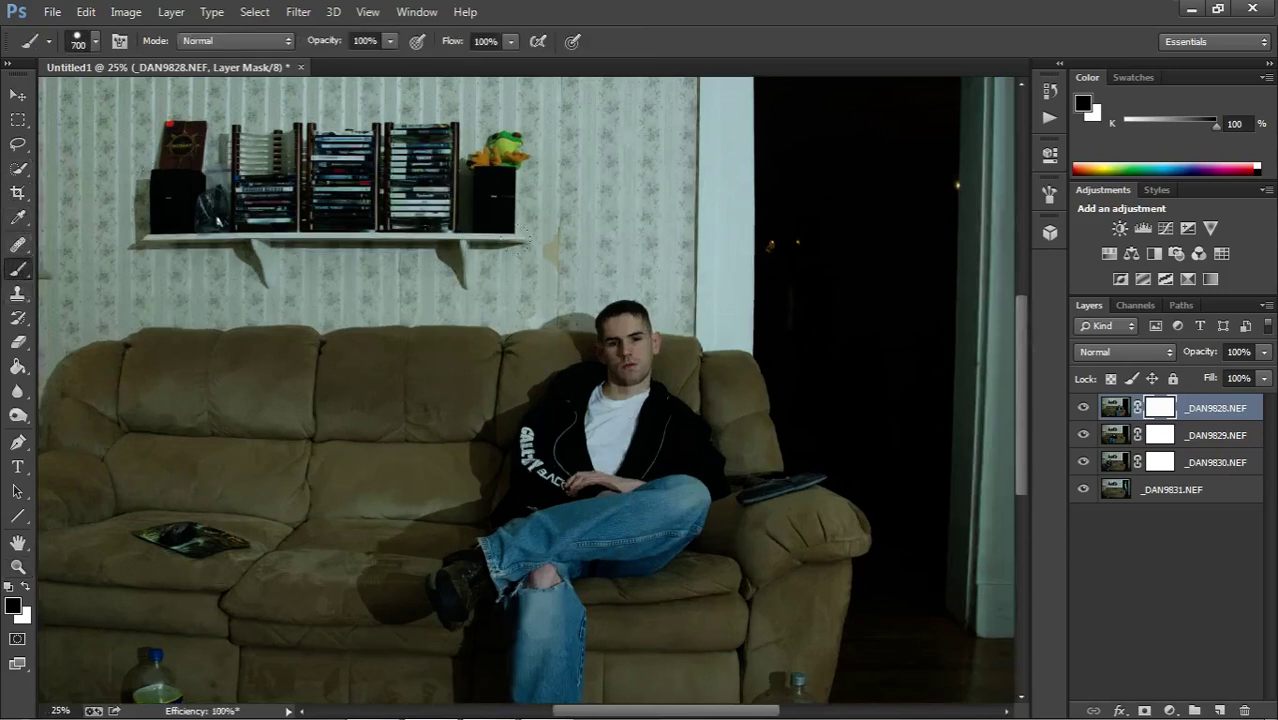
key(bracketleft)
key(bracketleft)
key(bracketleft)
mouse_move(625, 330)
mouse_down()
mouse_move(596, 303)
mouse_move(601, 340)
mouse_move(660, 388)
mouse_up()
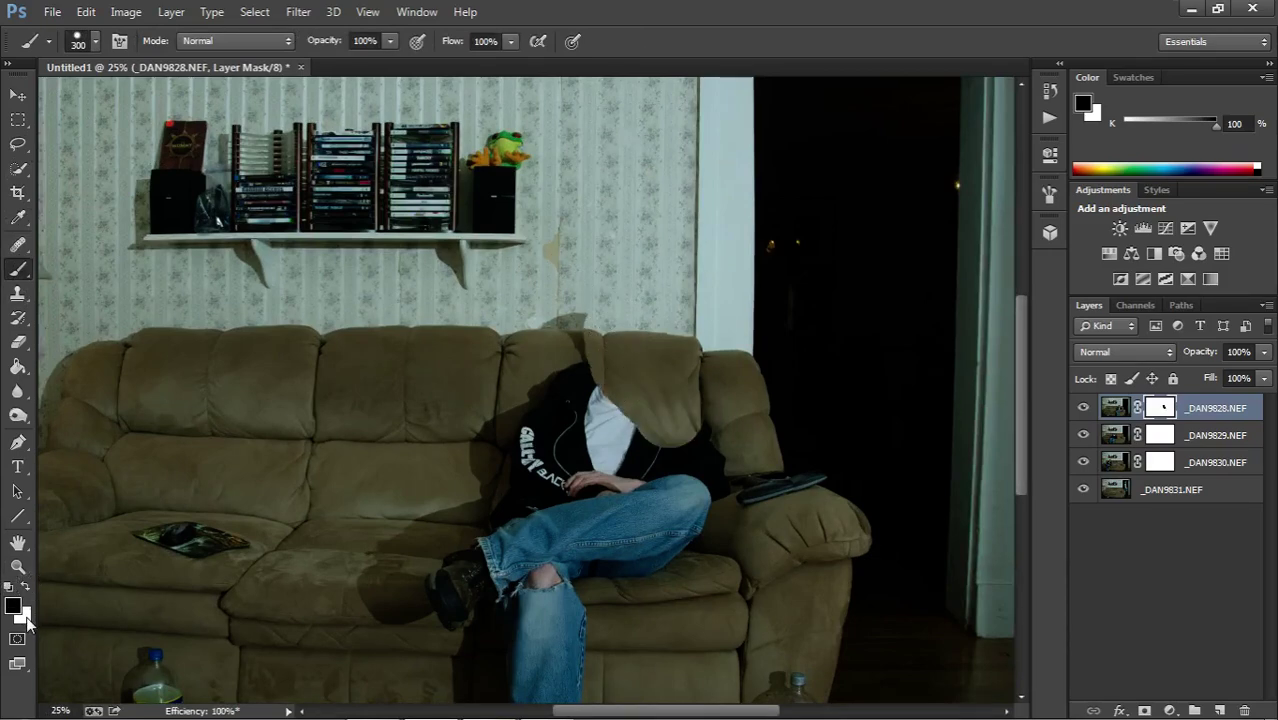
mouse_move(667, 416)
mouse_down()
mouse_move(669, 481)
mouse_move(629, 512)
mouse_move(684, 457)
mouse_move(673, 502)
mouse_move(740, 449)
mouse_move(754, 504)
mouse_up()
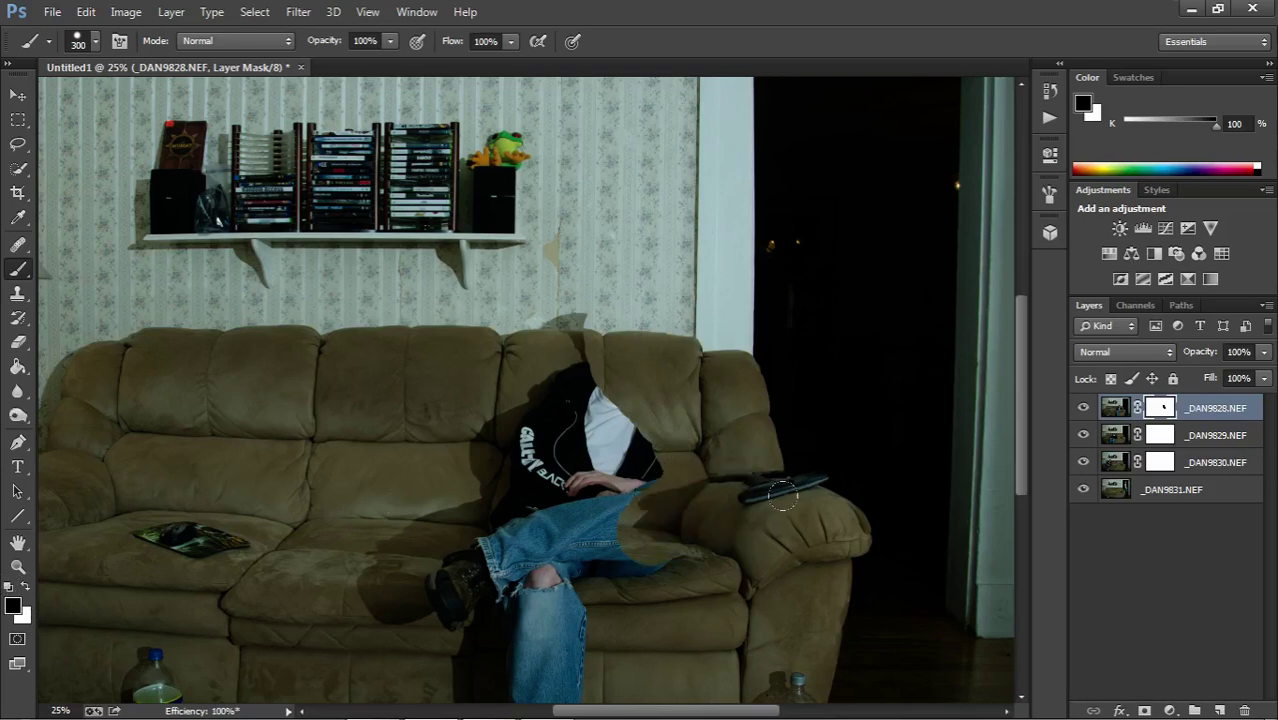
mouse_move(772, 512)
mouse_down()
mouse_move(714, 513)
mouse_move(752, 545)
mouse_move(697, 572)
mouse_move(632, 531)
mouse_move(599, 489)
mouse_move(628, 473)
mouse_move(580, 318)
mouse_up()
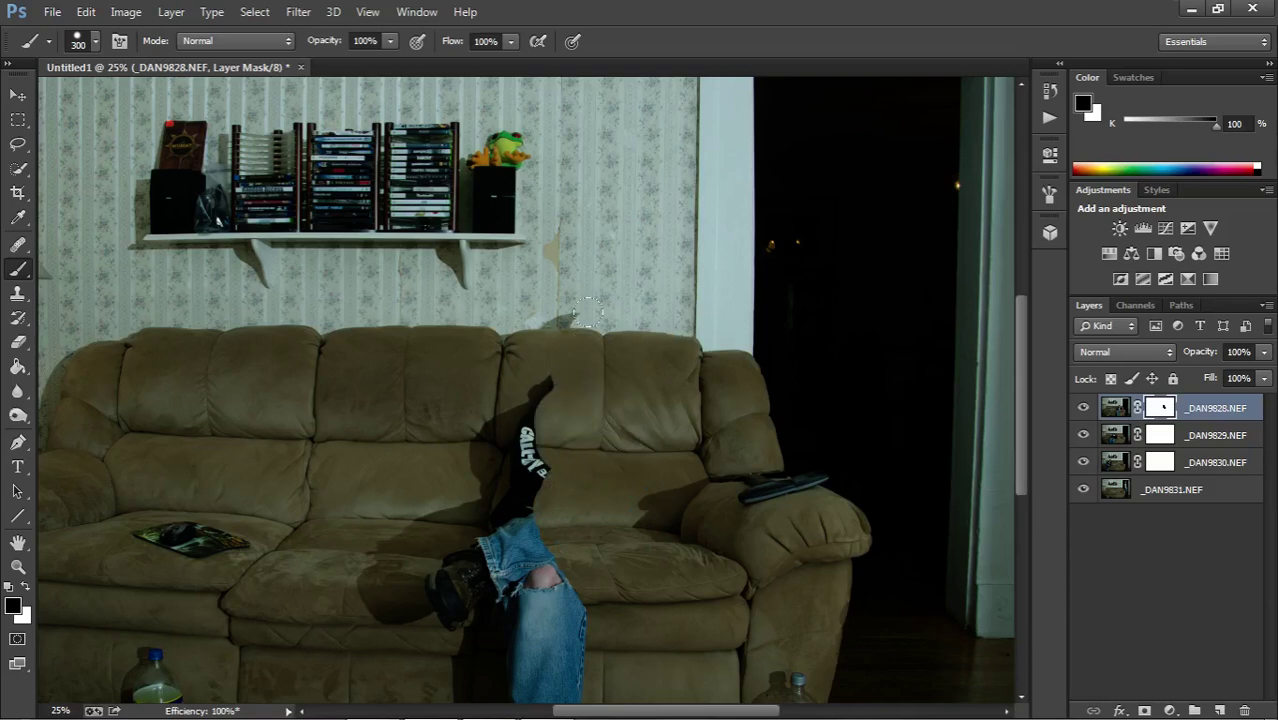
Fix the mask edges by swapping white and black, then paint out the jeans and shoe.
click(25, 585)
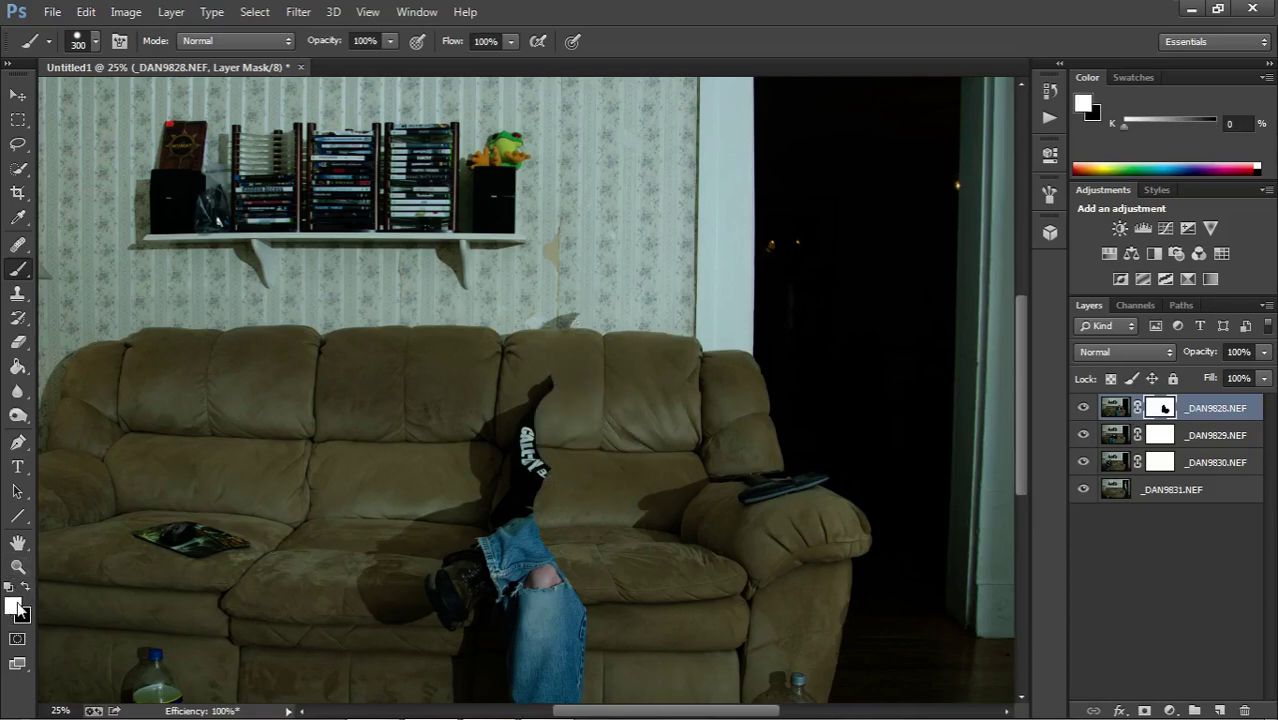
mouse_move(485, 528)
mouse_down()
mouse_move(590, 403)
mouse_move(571, 353)
mouse_move(548, 410)
mouse_move(631, 418)
mouse_move(573, 377)
mouse_up()
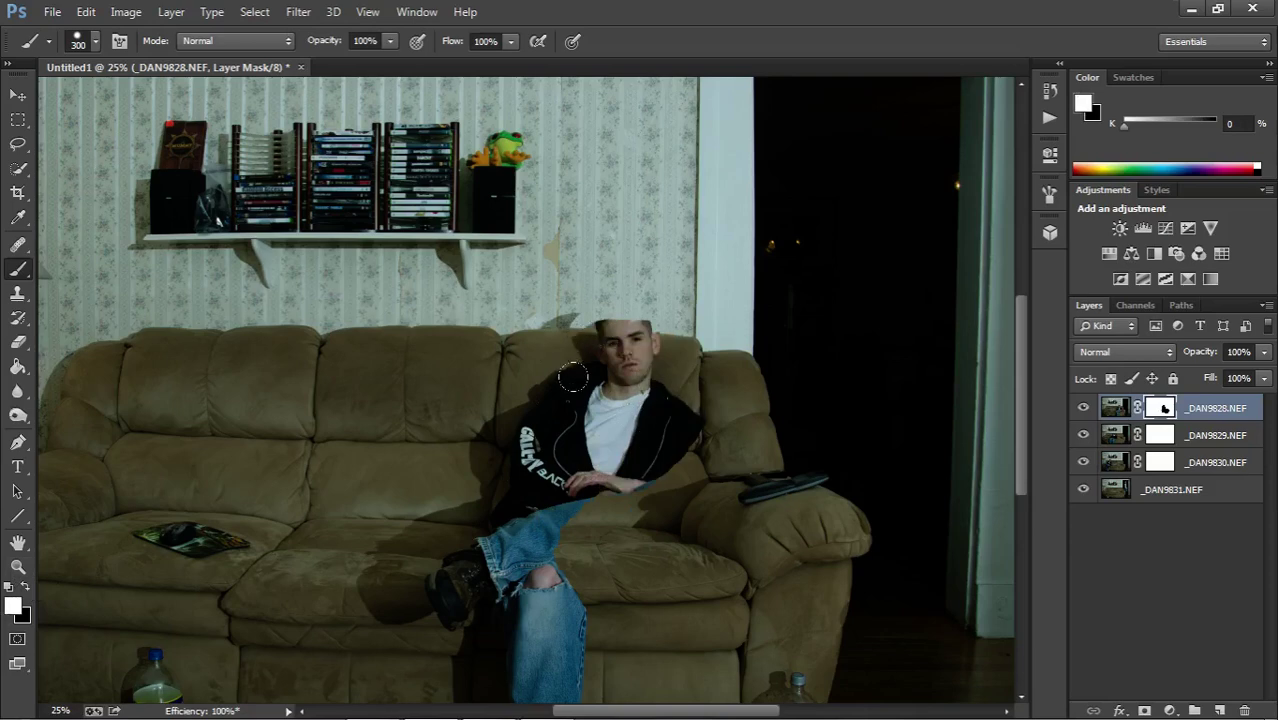
click(25, 585)
mouse_move(652, 308)
mouse_down()
mouse_move(579, 312)
mouse_move(580, 528)
mouse_move(612, 480)
mouse_move(613, 356)
mouse_move(626, 340)
mouse_move(659, 389)
mouse_up()
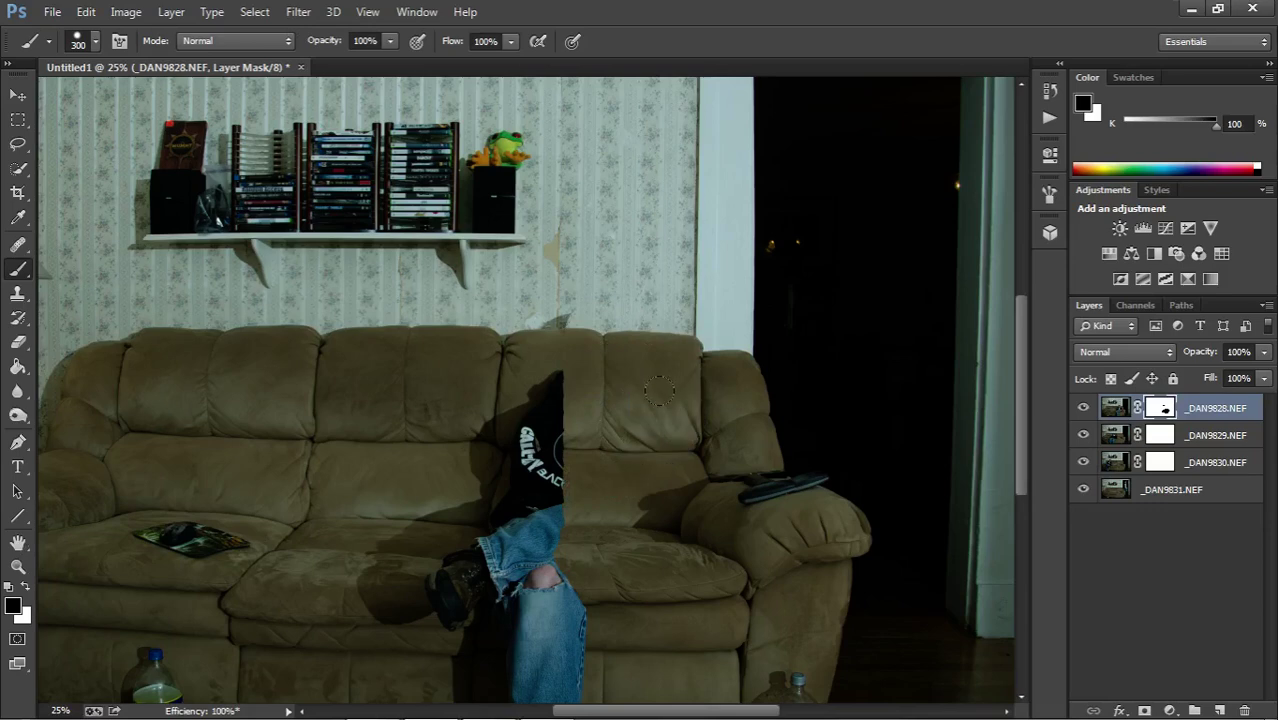
click(562, 590)
scroll(572, 543, down, 3)
mouse_move(520, 455)
mouse_down()
mouse_move(534, 608)
mouse_move(541, 600)
mouse_up()
mouse_move(506, 463)
mouse_down()
mouse_move(439, 456)
mouse_move(510, 395)
mouse_move(545, 326)
mouse_move(529, 292)
mouse_move(552, 224)
mouse_move(500, 311)
mouse_move(521, 414)
mouse_up()
scroll(620, 365, up, 3)
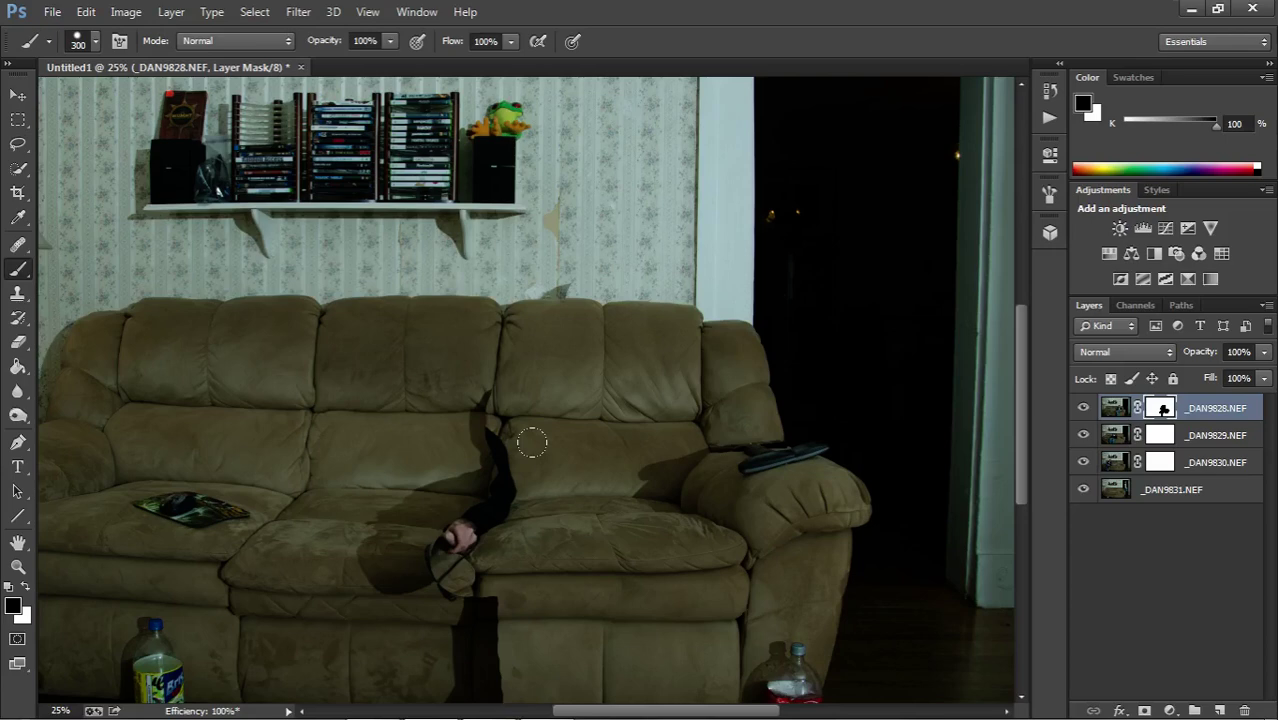
Invert the _DAN9828 mask, toggle it to compare, and settle on showing both seated men.
key(ctrl+i)
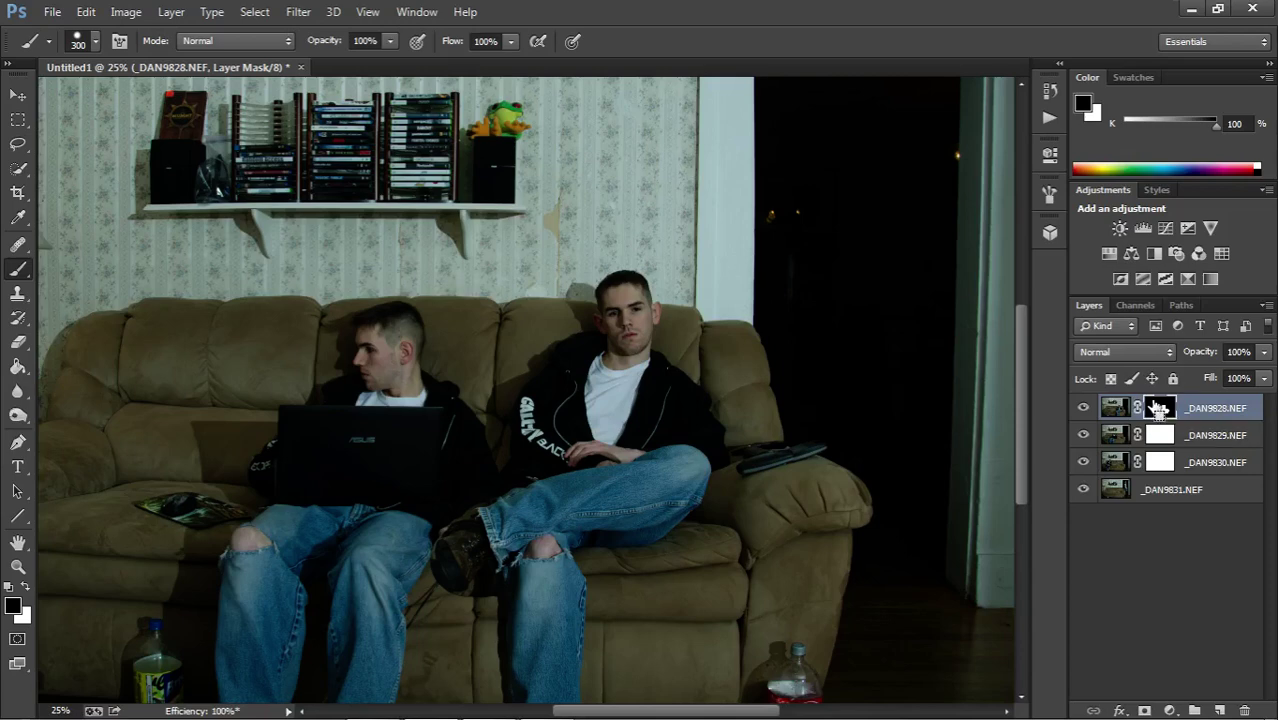
key(ctrl+i)
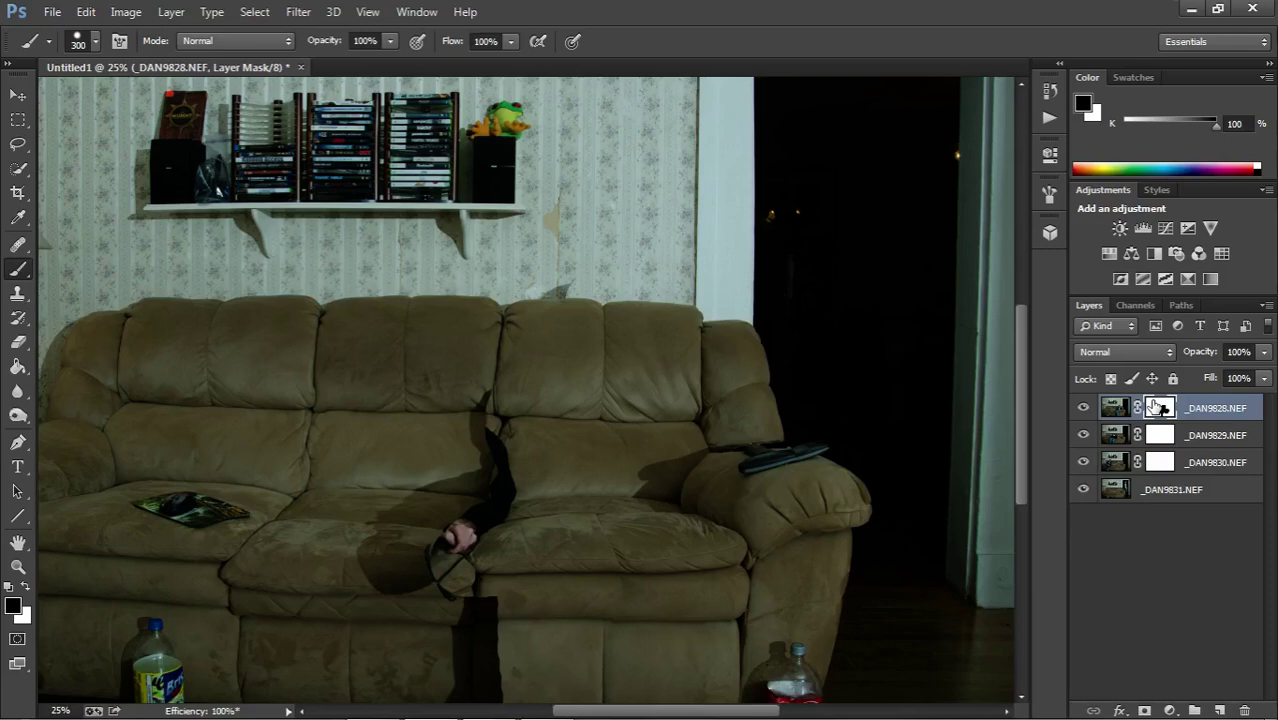
key(alt+BackSpace)
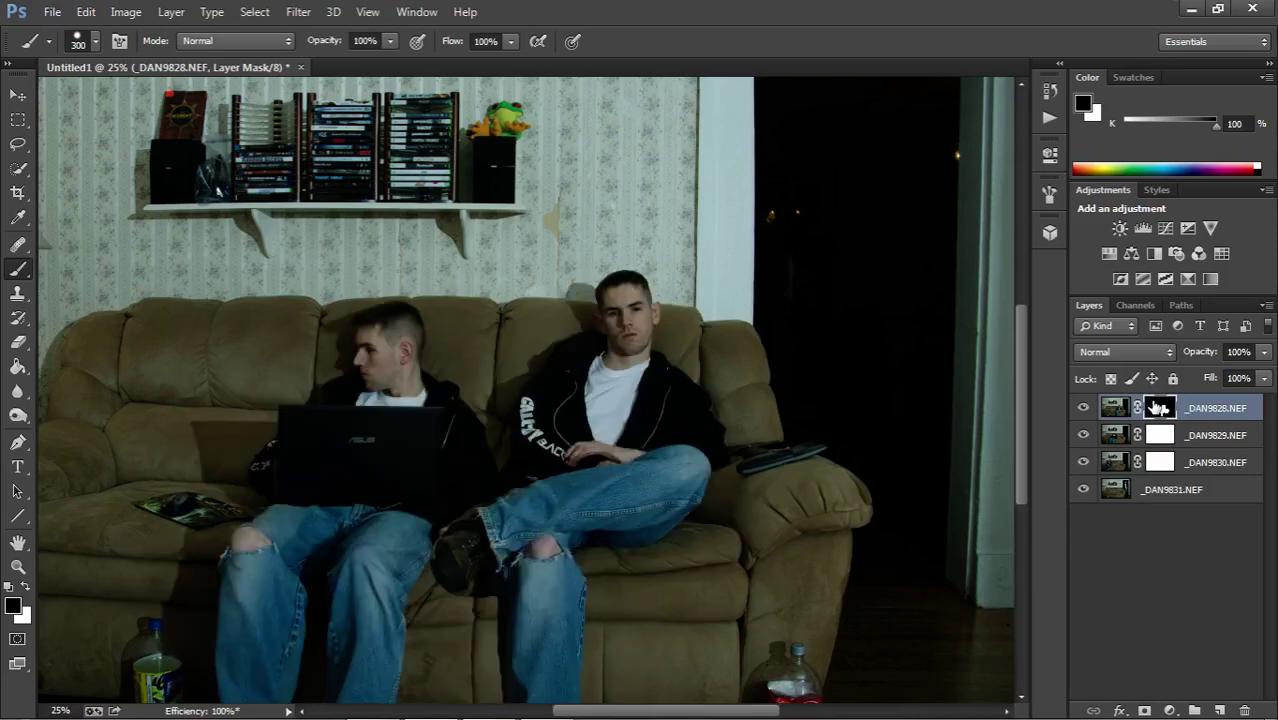
click(18, 566)
At 100% zoom, paint white on the _DAN9828 mask to restore the jacket and area above the boot.
click(528, 513)
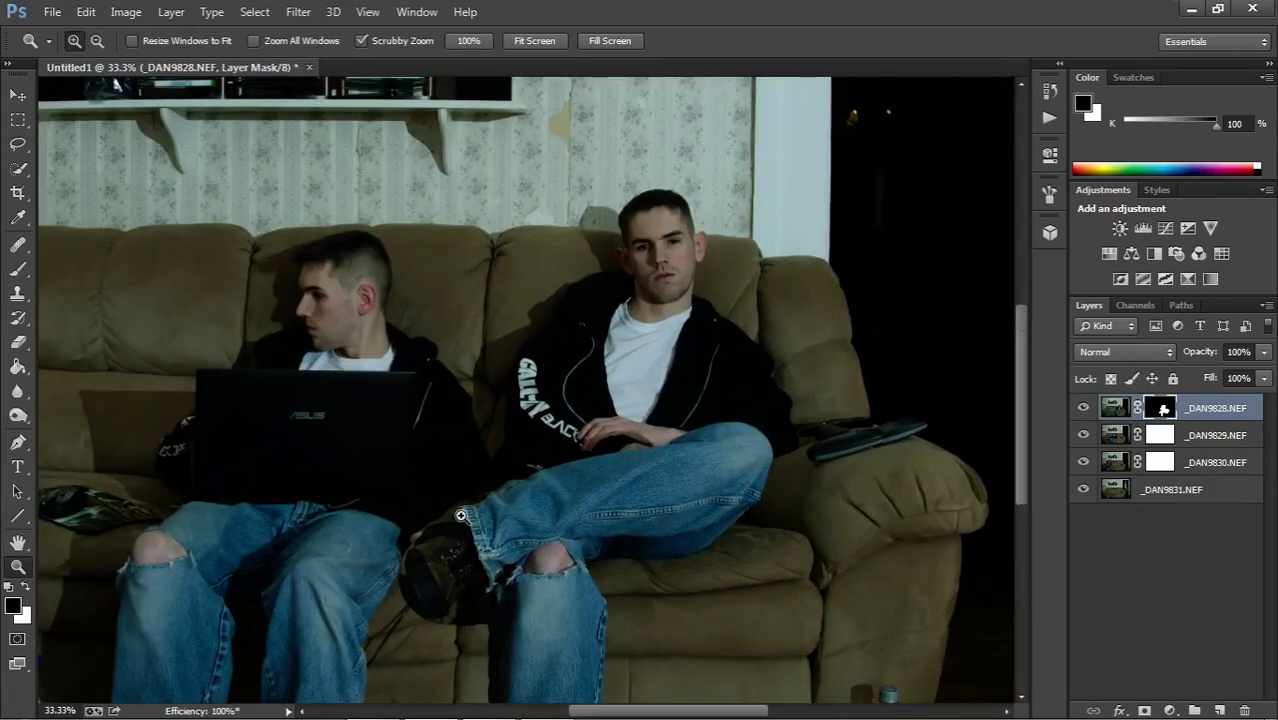
click(480, 520)
click(425, 528)
click(425, 528)
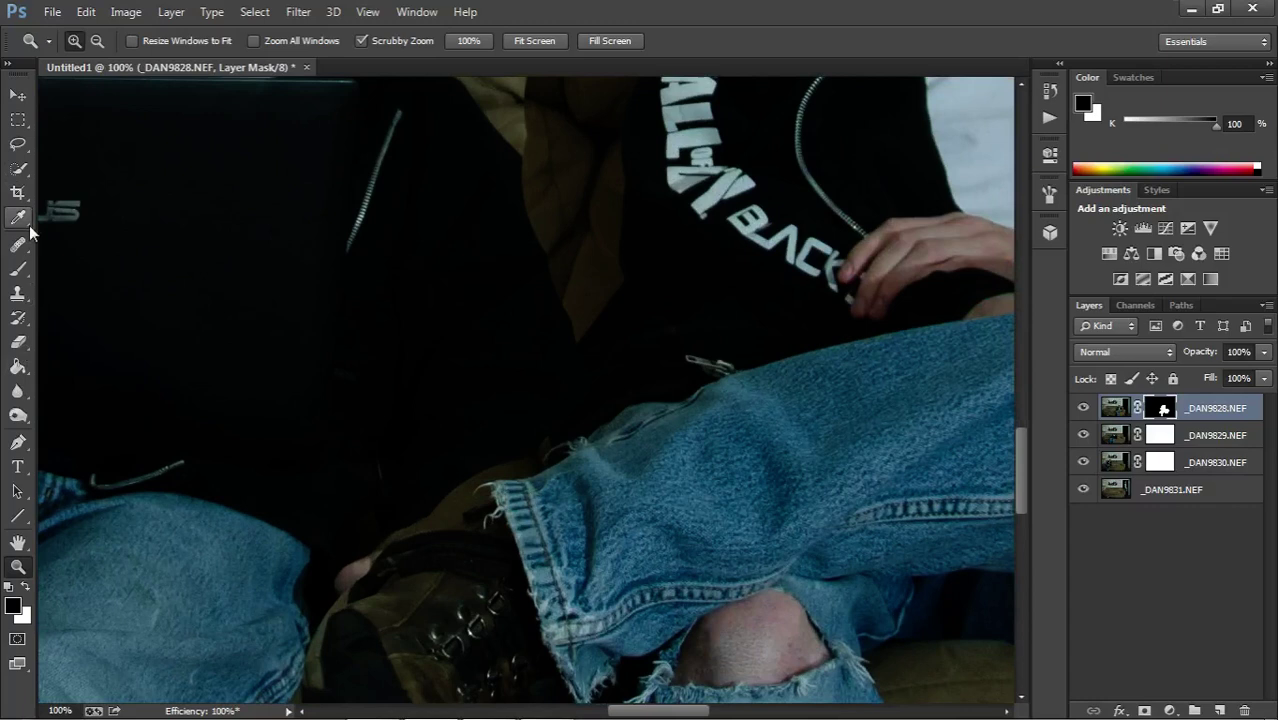
click(18, 268)
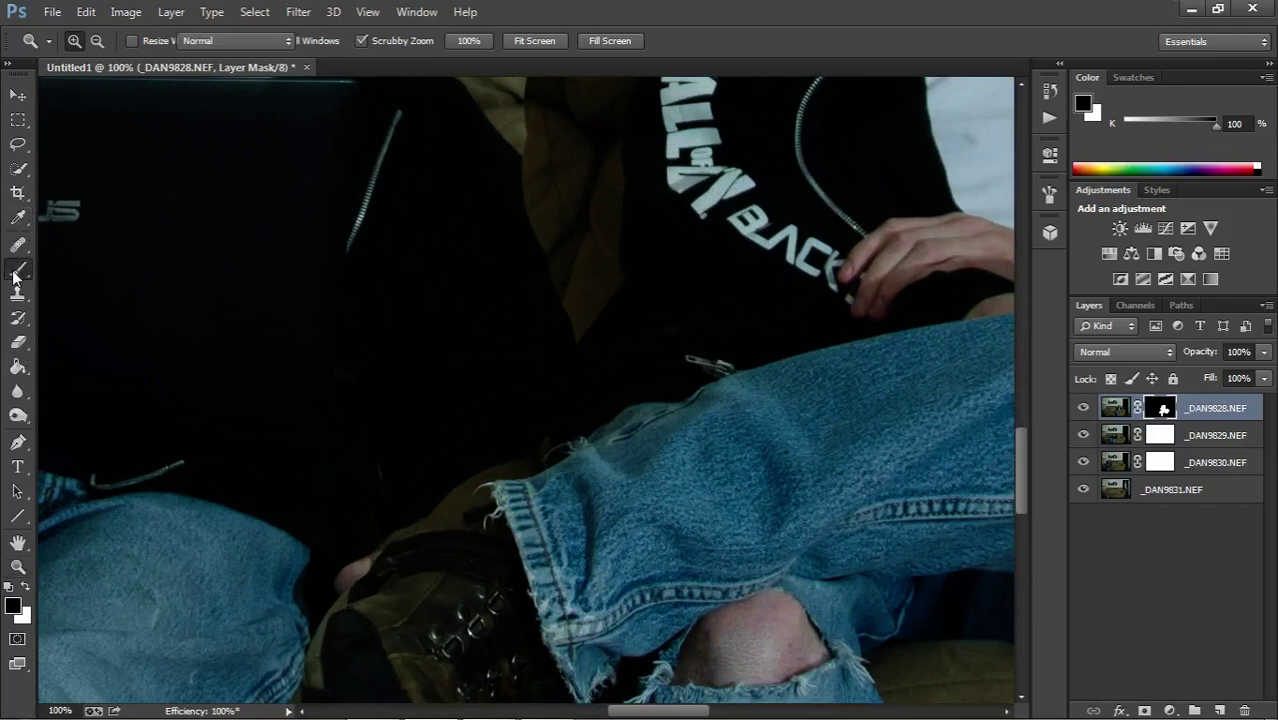
click(24, 587)
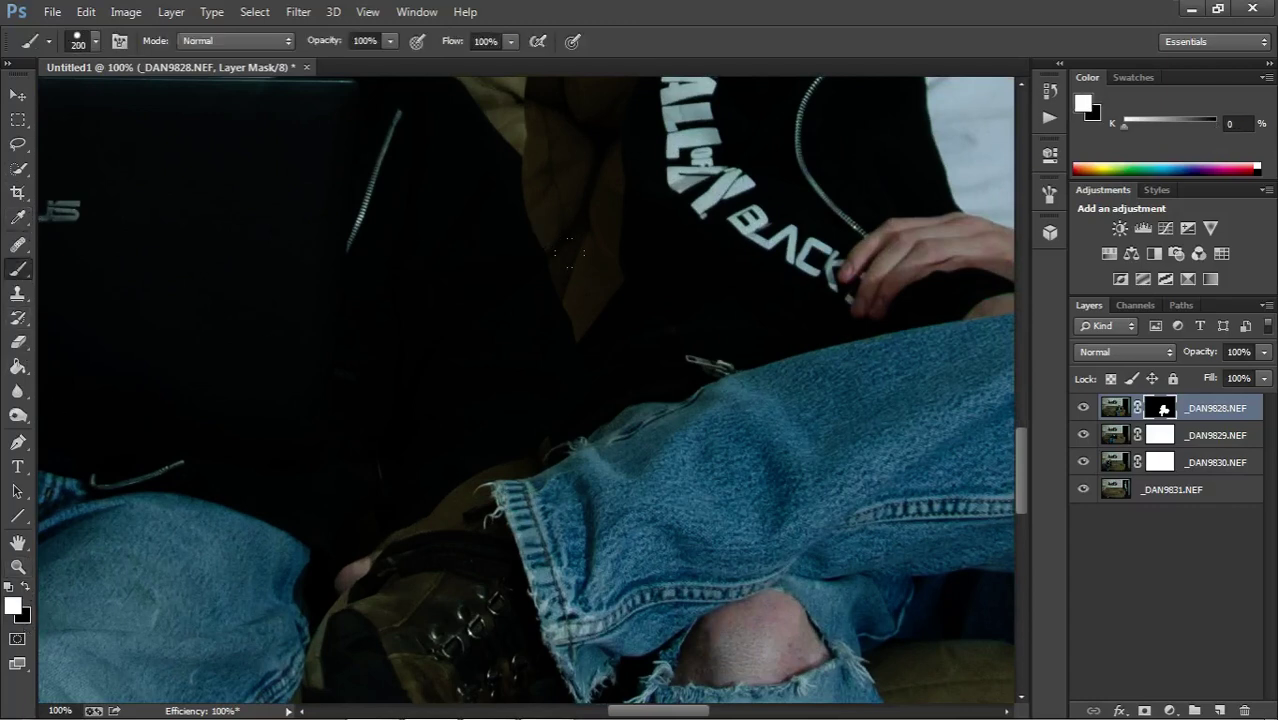
drag(540, 253, 497, 143)
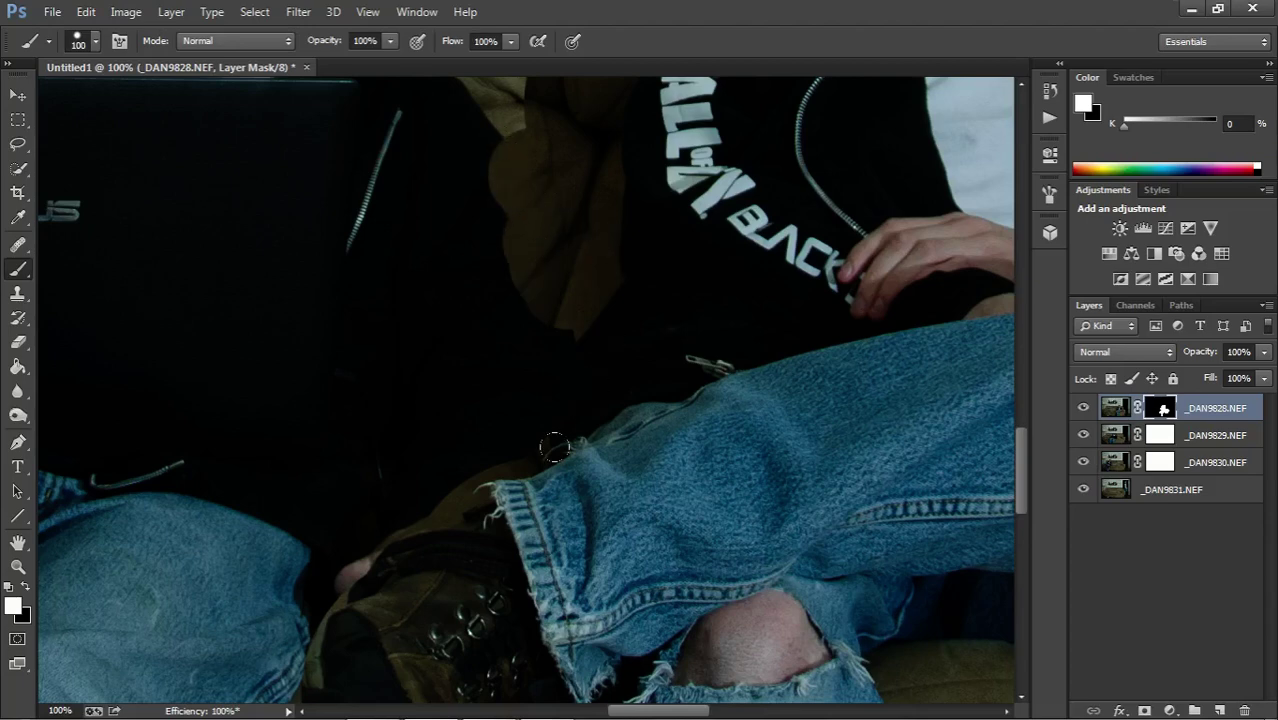
scroll(555, 447, down, 5)
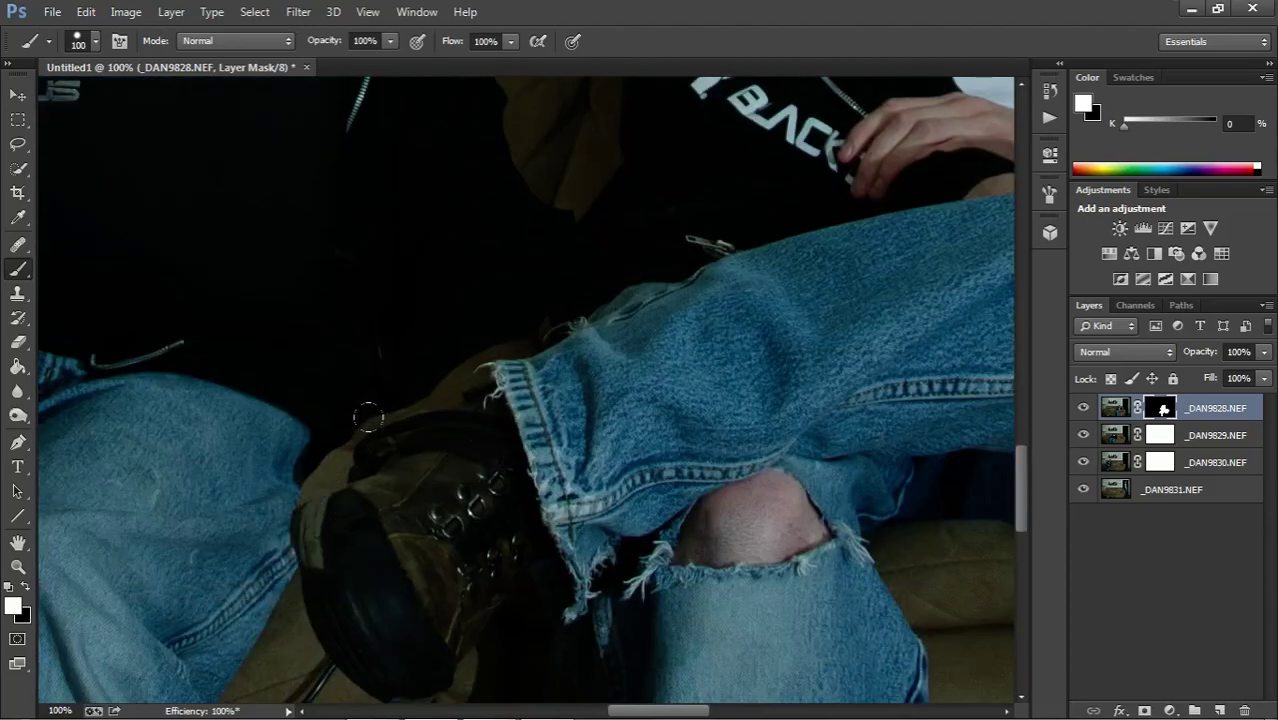
mouse_move(368, 417)
mouse_down()
mouse_move(366, 448)
mouse_move(343, 472)
mouse_move(418, 410)
mouse_move(387, 415)
mouse_move(508, 350)
mouse_up()
drag(553, 275, 560, 246)
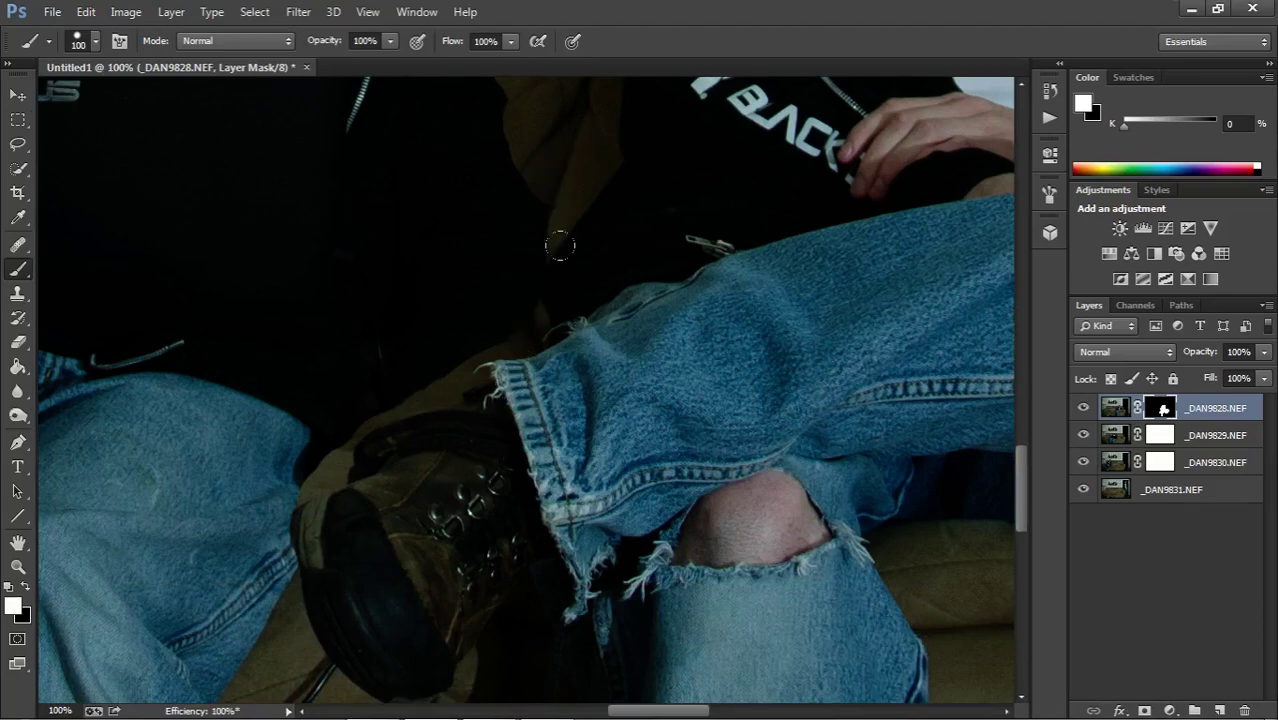
Paint black on the _DAN9828 mask to hide tan fabric beside the jacket and boot along the hoodie.
click(25, 587)
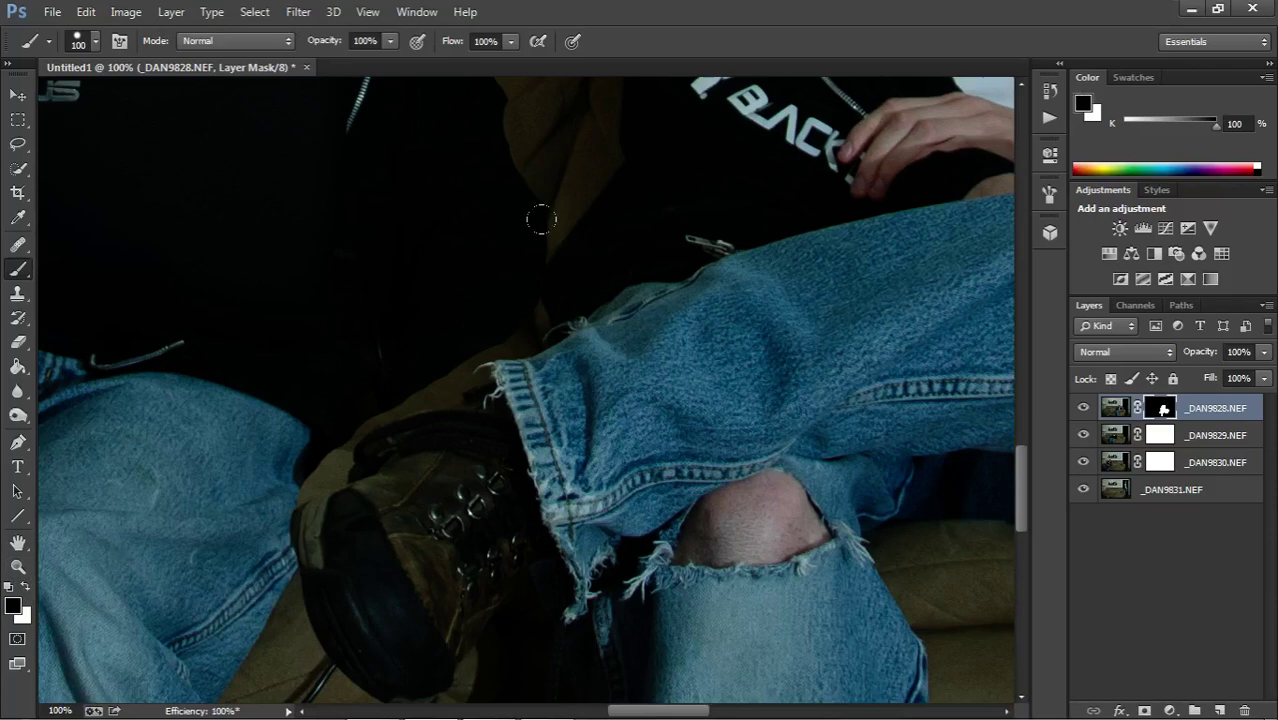
scroll(548, 216, up, 2)
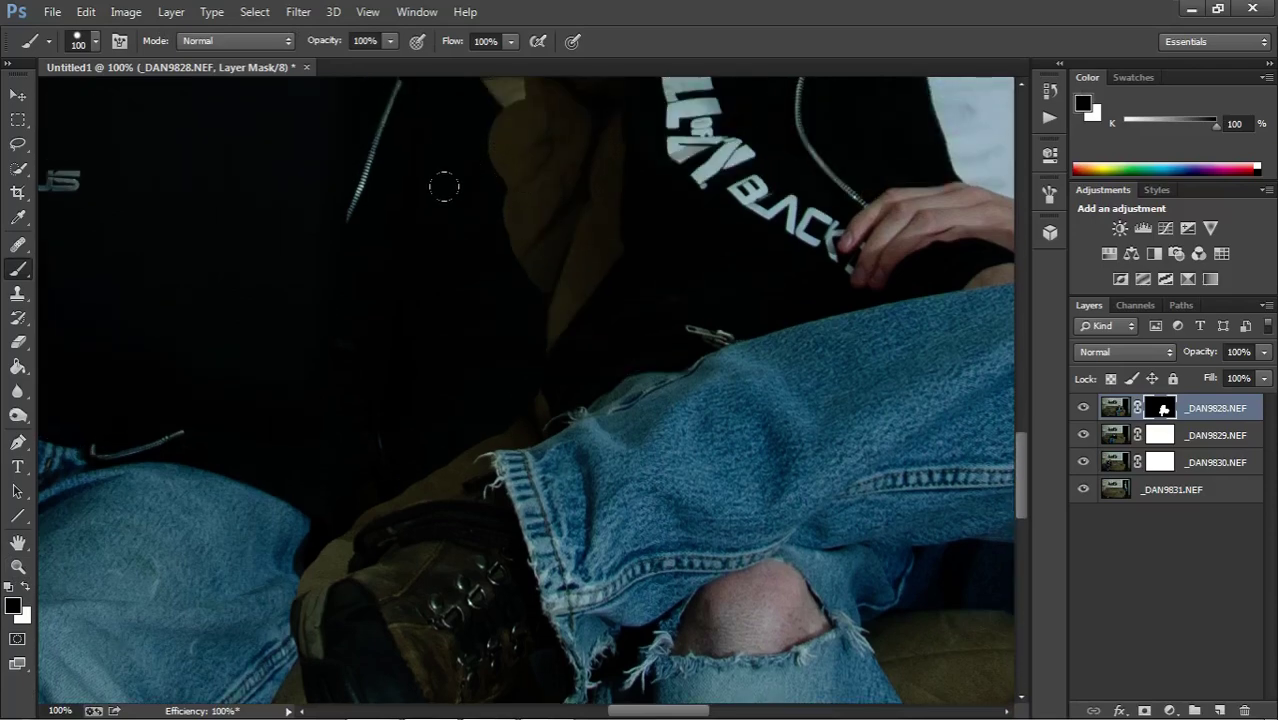
scroll(1018, 460, up, 4)
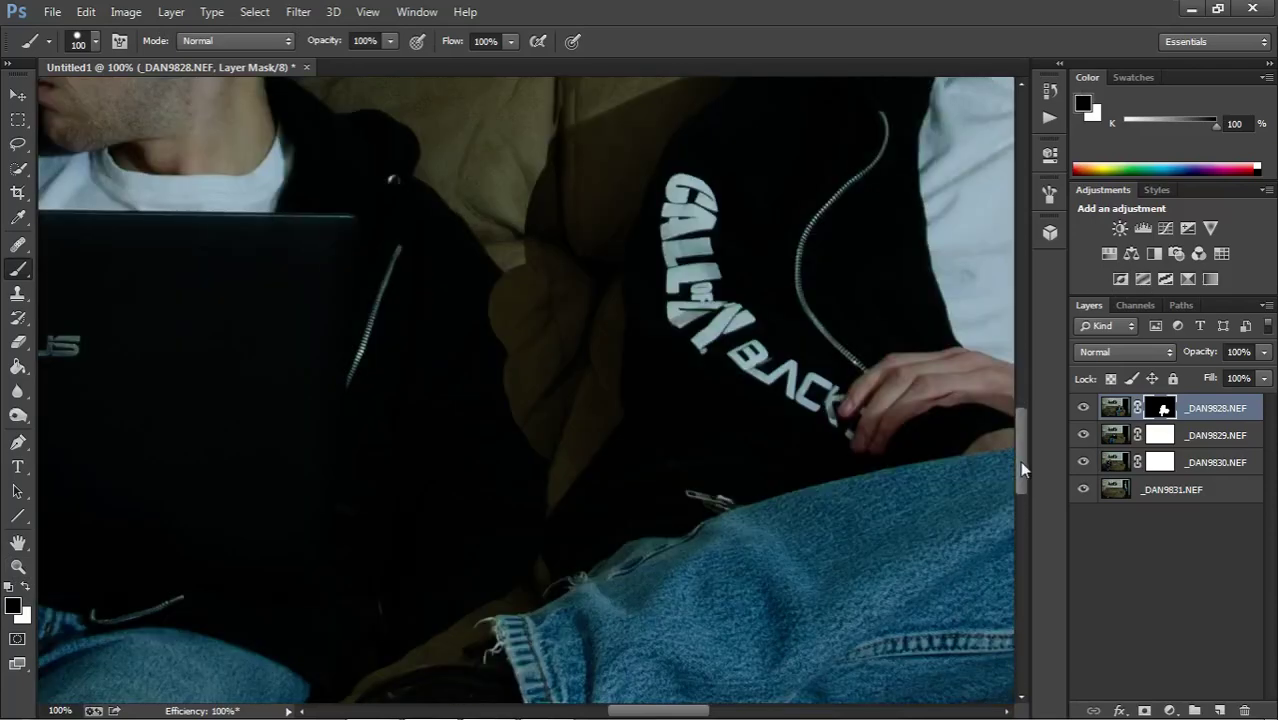
scroll(1019, 460, down, 2)
mouse_move(444, 167)
mouse_down()
mouse_move(463, 216)
mouse_move(463, 195)
mouse_move(516, 257)
mouse_up()
mouse_move(473, 212)
mouse_down()
mouse_move(509, 268)
mouse_move(489, 276)
mouse_move(496, 262)
mouse_move(507, 324)
mouse_up()
drag(497, 384, 493, 394)
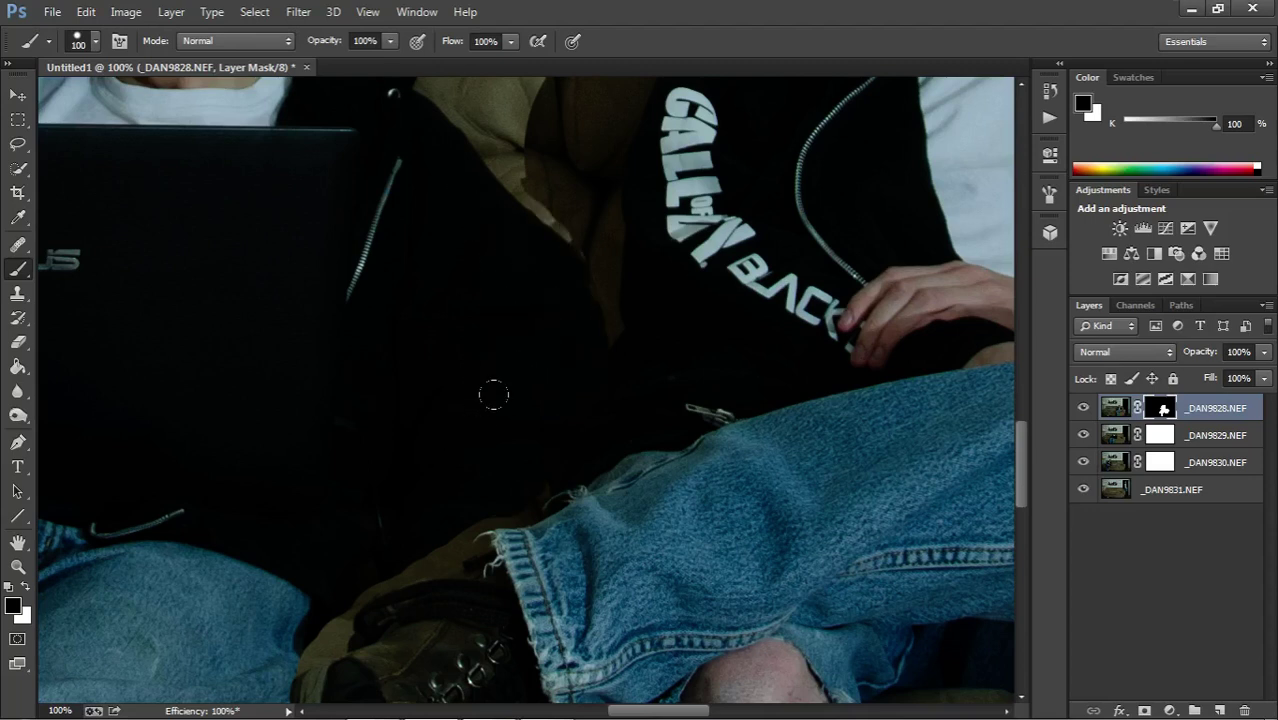
scroll(460, 380, down, 2)
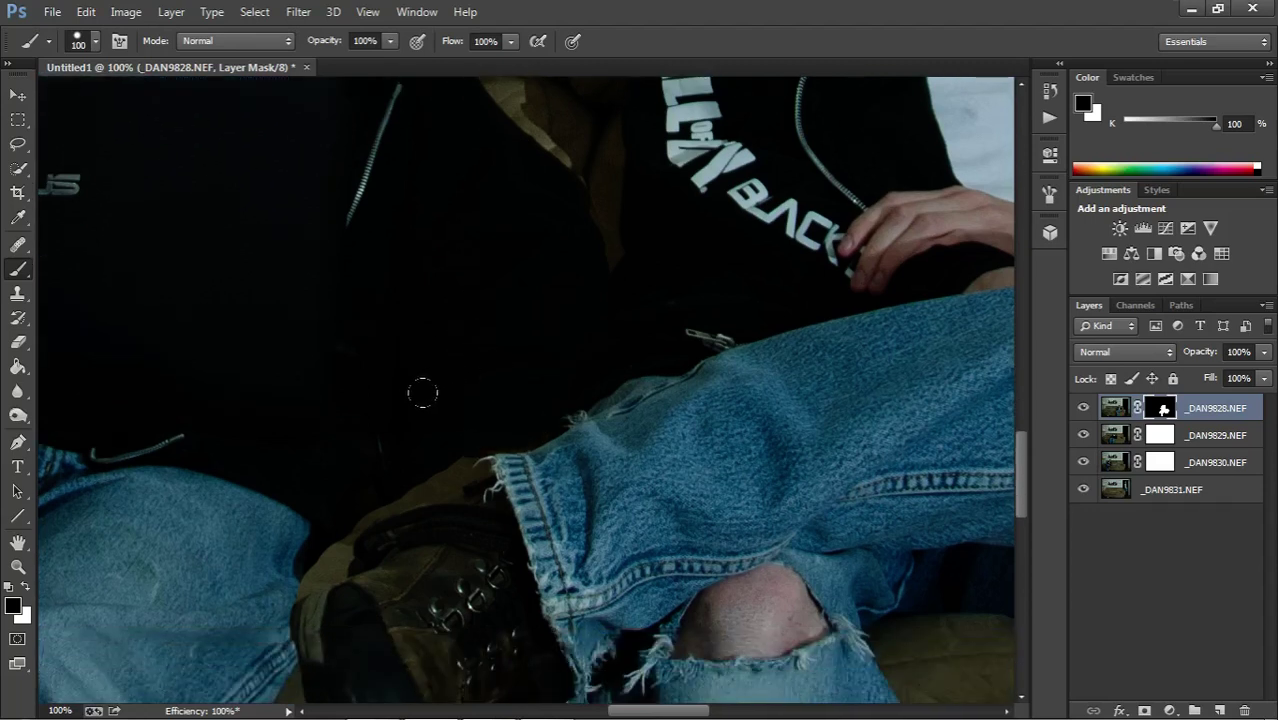
mouse_move(422, 393)
mouse_down()
mouse_move(416, 417)
mouse_move(287, 477)
mouse_move(308, 530)
mouse_move(304, 552)
mouse_move(286, 556)
mouse_up()
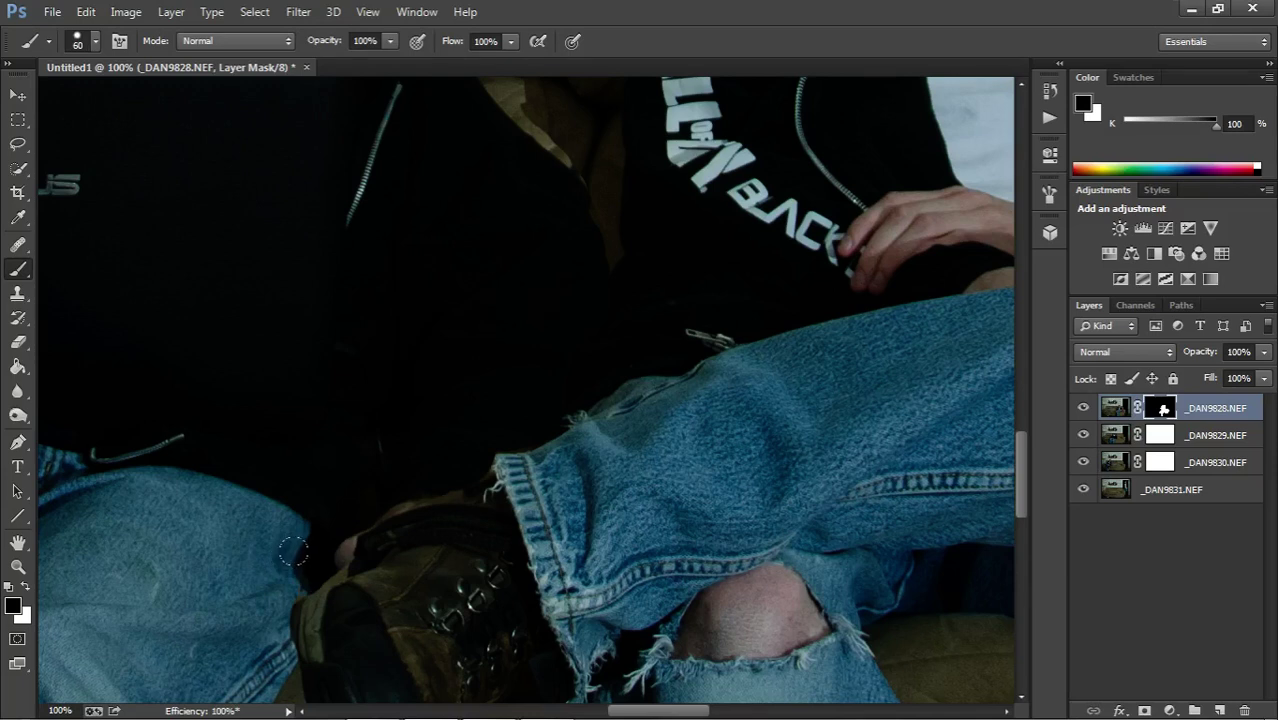
mouse_move(348, 484)
mouse_down()
mouse_move(451, 429)
mouse_move(517, 416)
mouse_move(571, 377)
mouse_up()
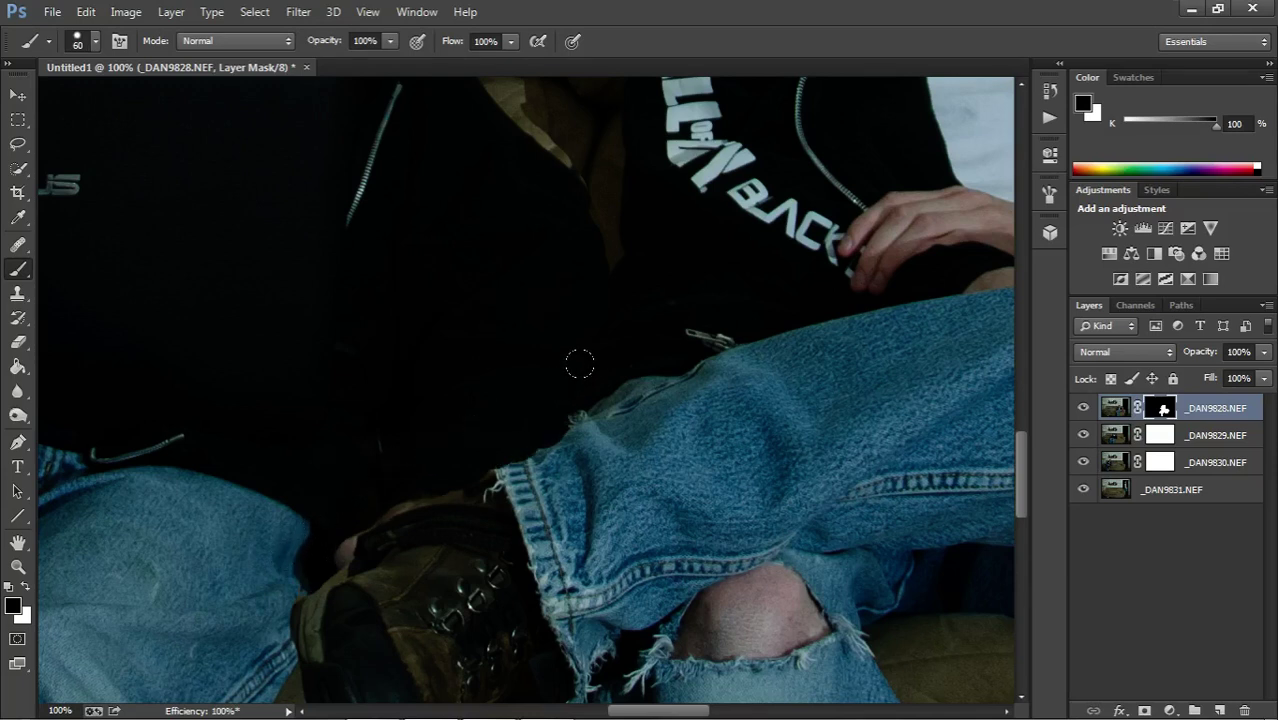
scroll(580, 355, up, 5)
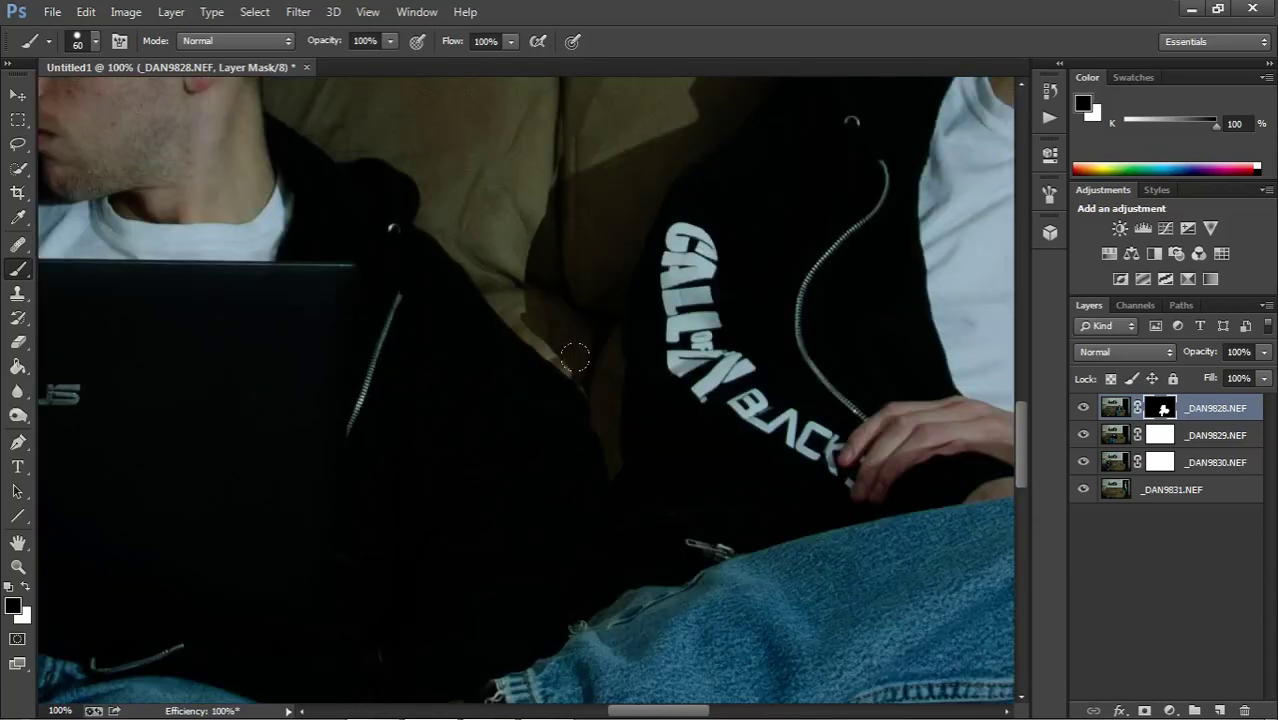
drag(575, 357, 512, 249)
Paint white on the _DAN9828 mask to restore couch fabric between the two men.
key(z)
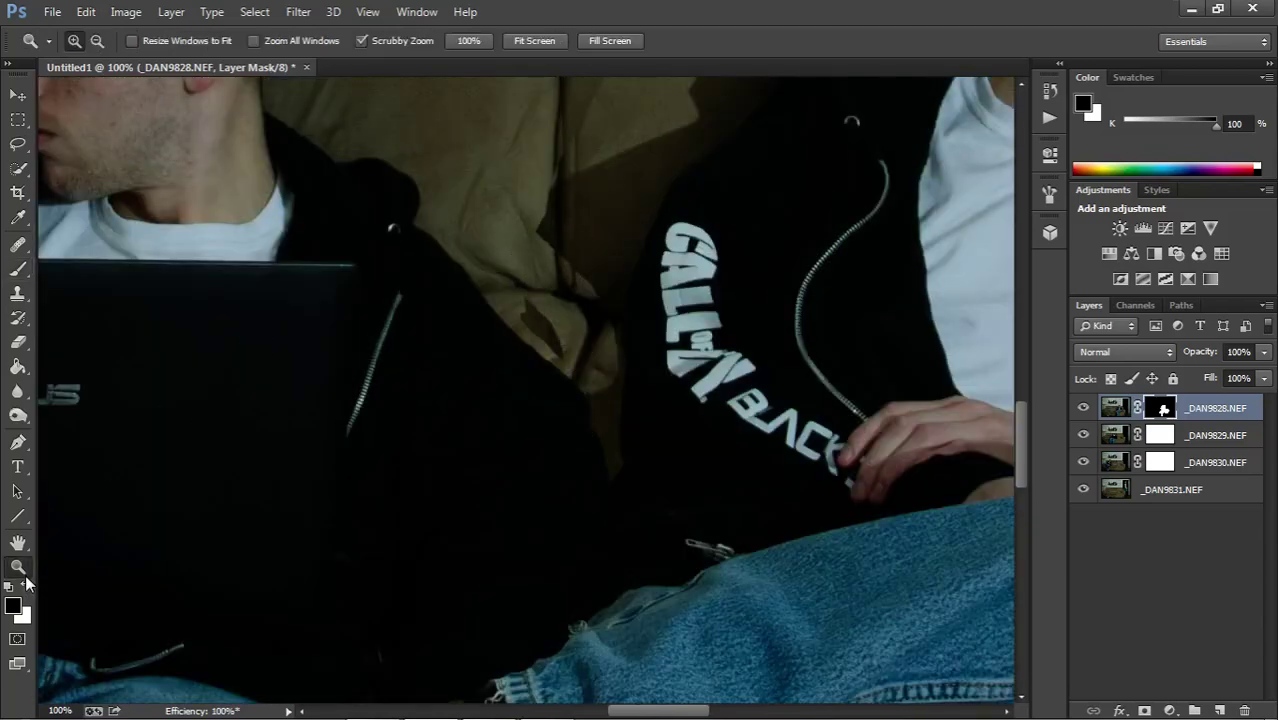
click(26, 587)
click(18, 268)
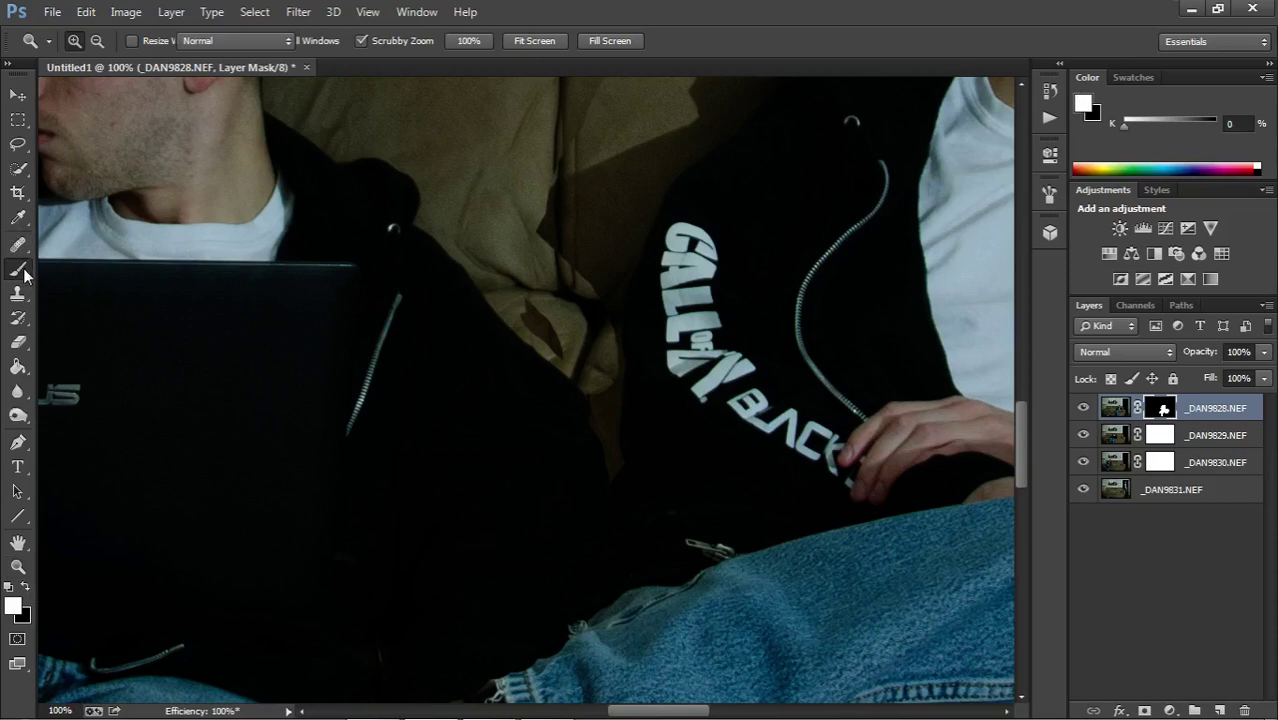
drag(606, 345, 535, 252)
mouse_move(603, 372)
mouse_down()
mouse_move(496, 263)
mouse_move(489, 204)
mouse_move(553, 146)
mouse_up()
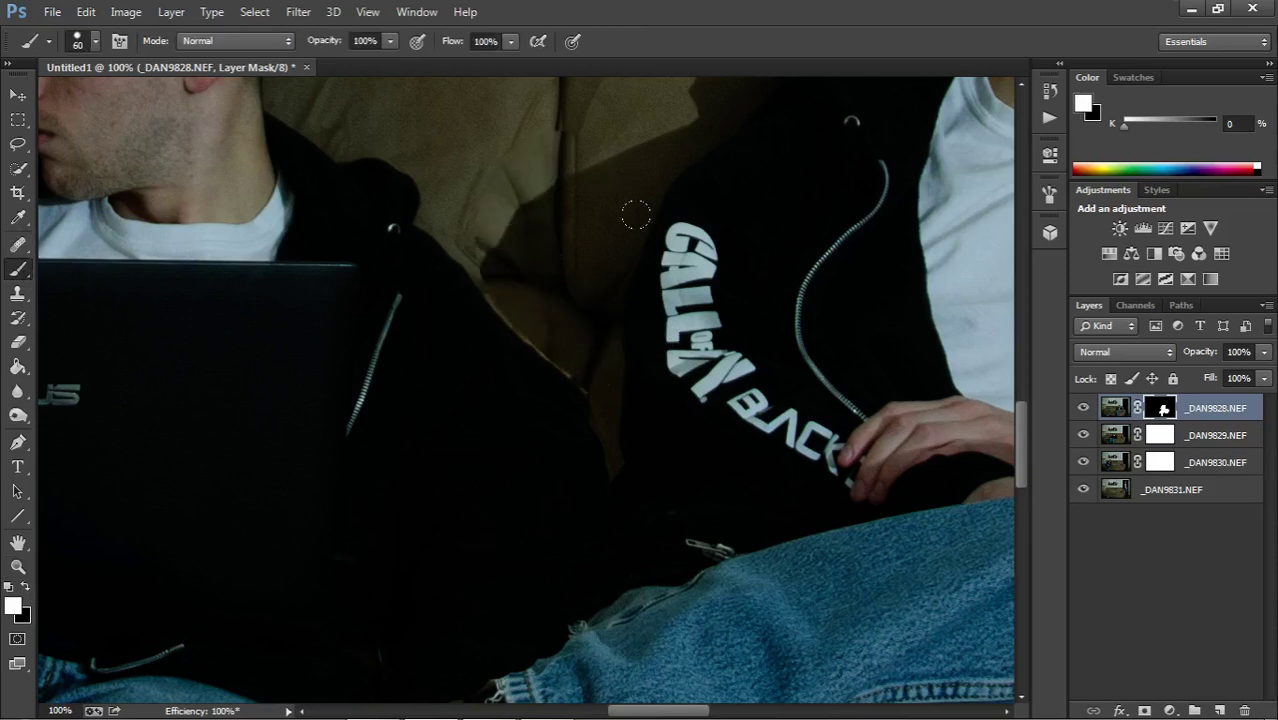
Restore the couch backrest, seam and wall behind the men from the top layer.
scroll(636, 214, up, 3)
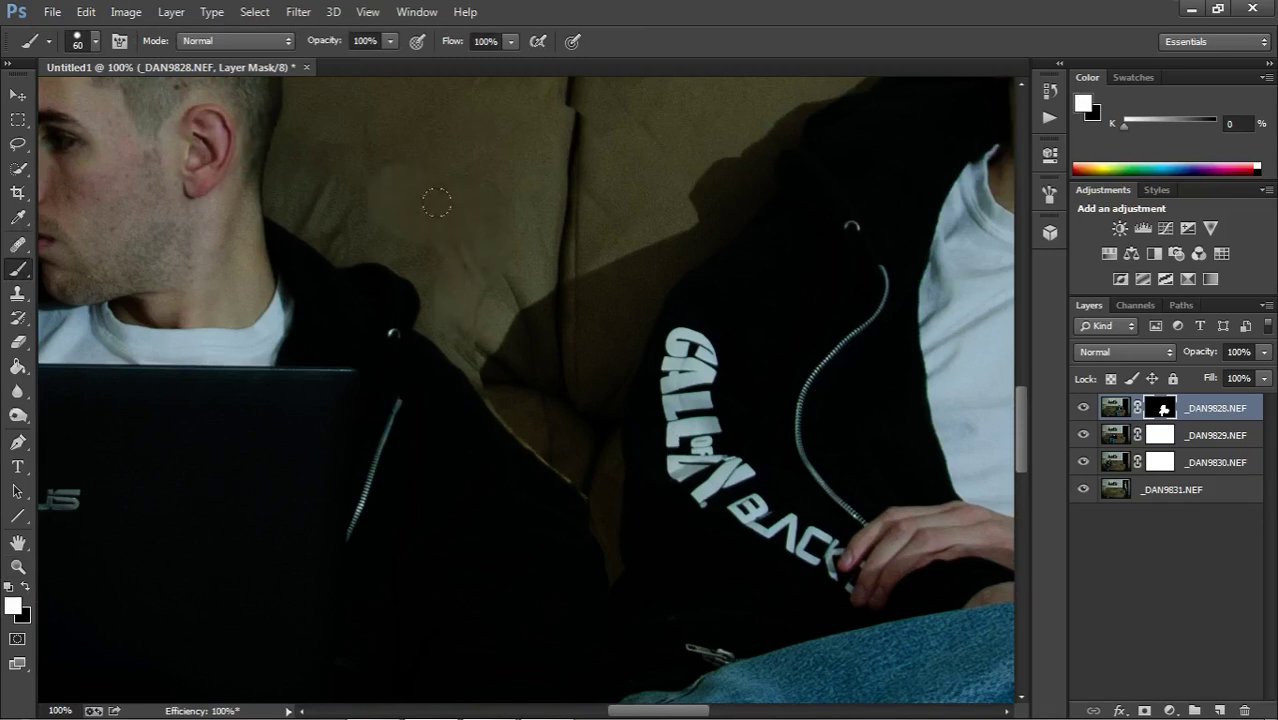
scroll(470, 180, up, 3)
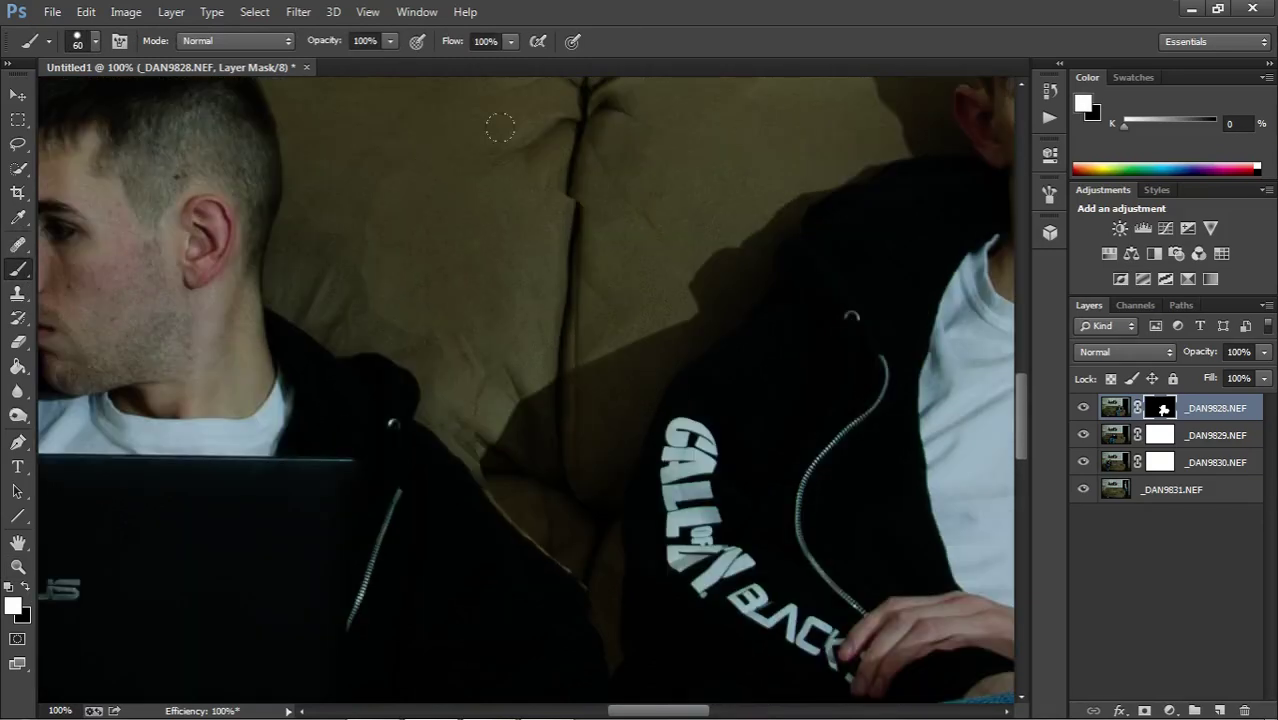
mouse_move(374, 161)
mouse_down()
mouse_move(333, 228)
mouse_move(383, 249)
mouse_up()
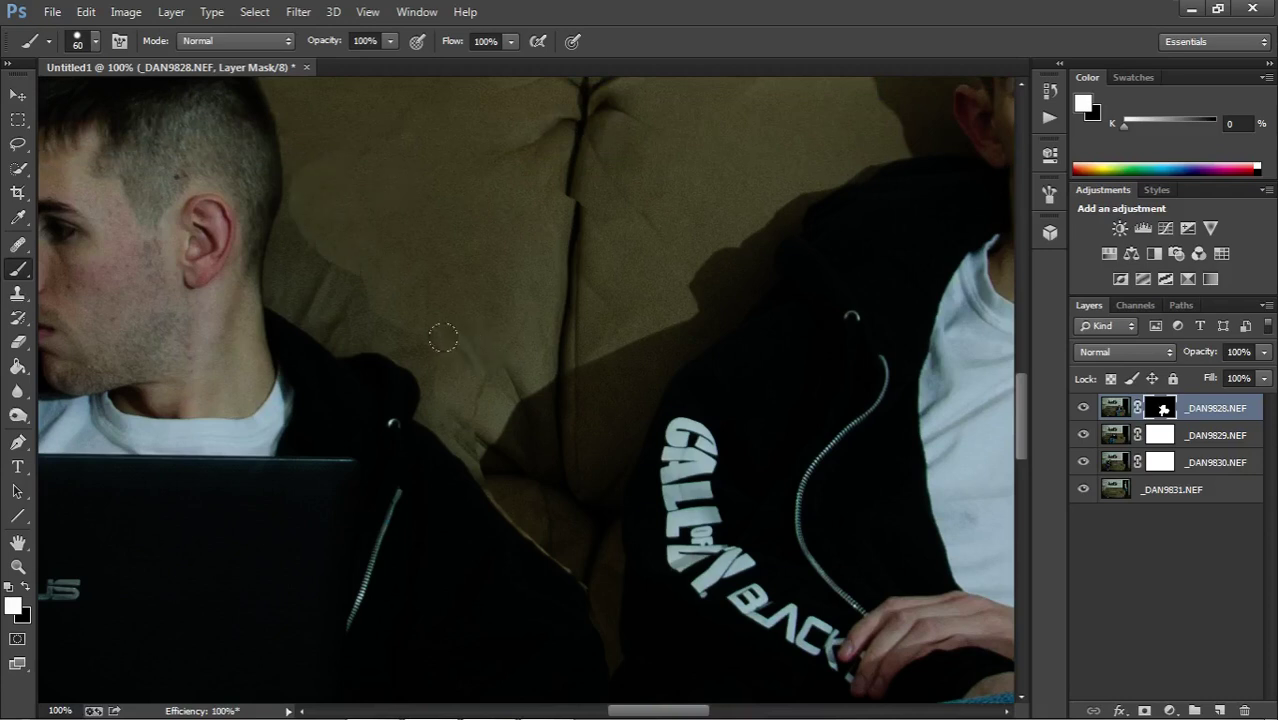
scroll(390, 297, up, 3)
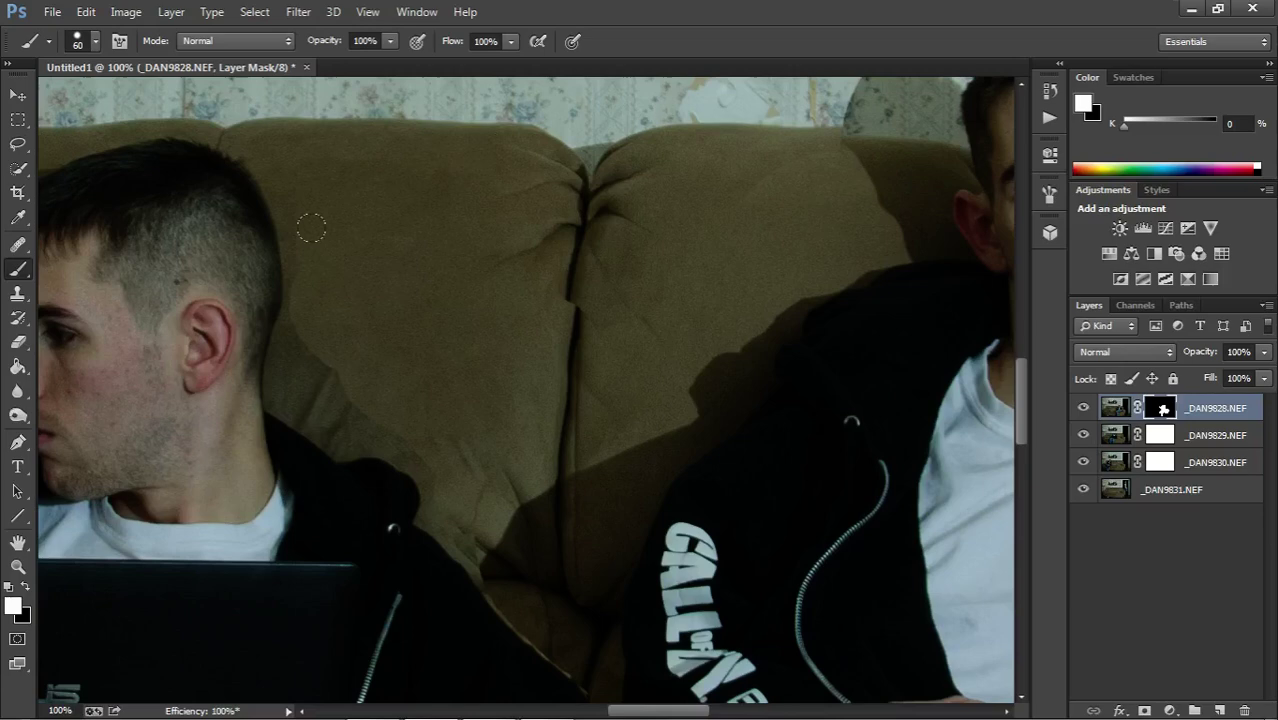
mouse_move(505, 235)
mouse_down()
mouse_move(577, 307)
mouse_move(551, 230)
mouse_move(588, 160)
mouse_move(555, 253)
mouse_move(575, 287)
mouse_move(677, 257)
mouse_up()
mouse_move(637, 174)
mouse_down()
mouse_move(693, 152)
mouse_move(633, 145)
mouse_move(798, 148)
mouse_move(755, 164)
mouse_move(859, 151)
mouse_move(789, 70)
mouse_move(716, 161)
mouse_up()
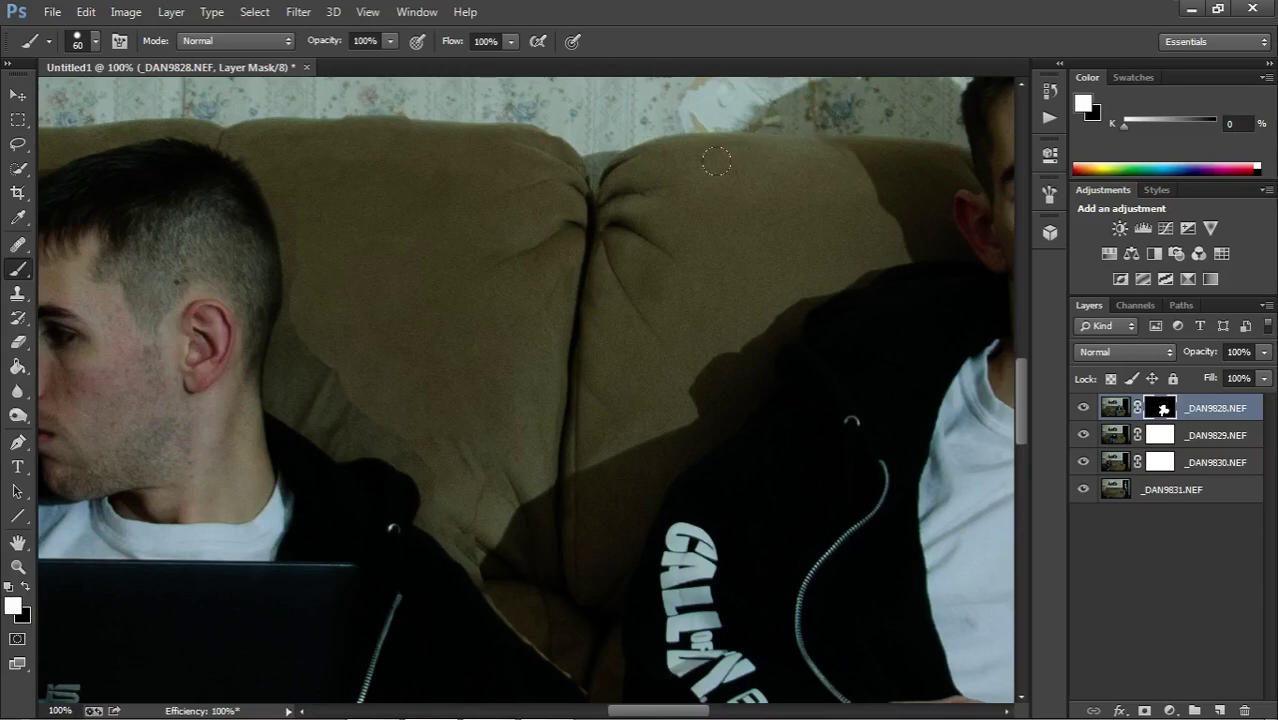
scroll(870, 285, up, 3)
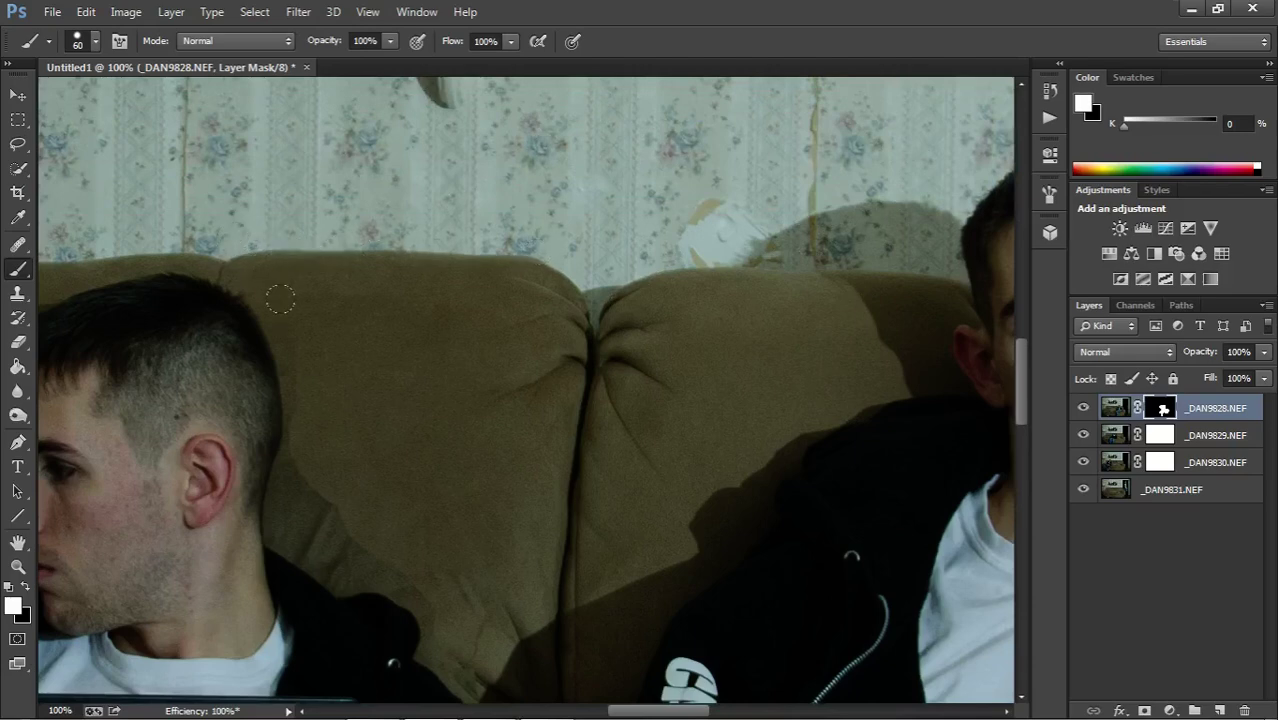
Fit the photo on screen, target the _DAN9829 mask, hide _DAN9828, and set black for painting.
click(368, 11)
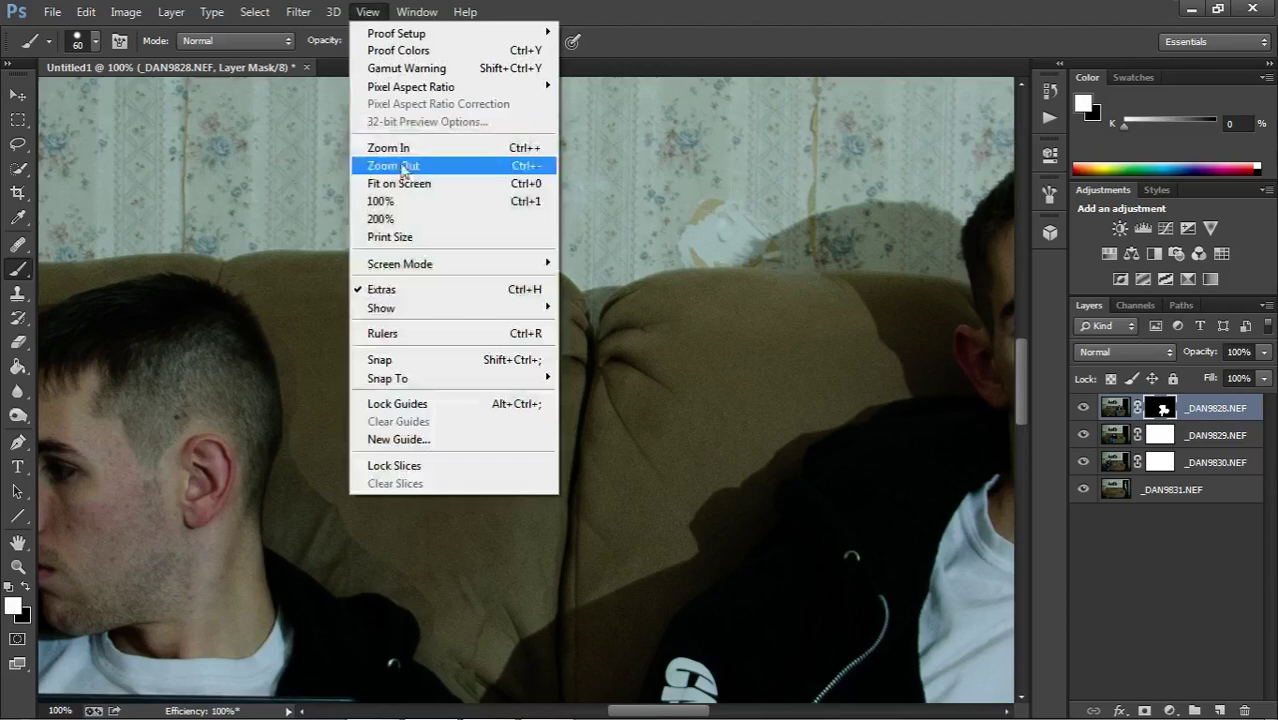
click(408, 187)
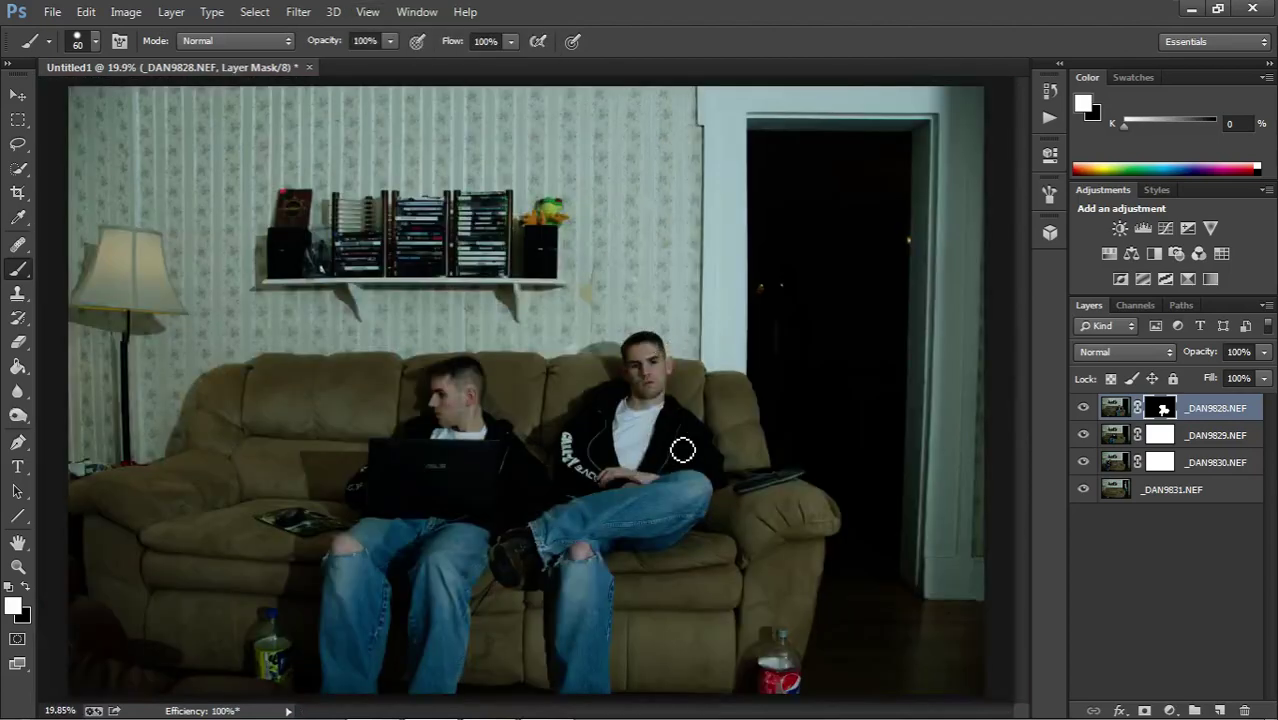
click(1160, 437)
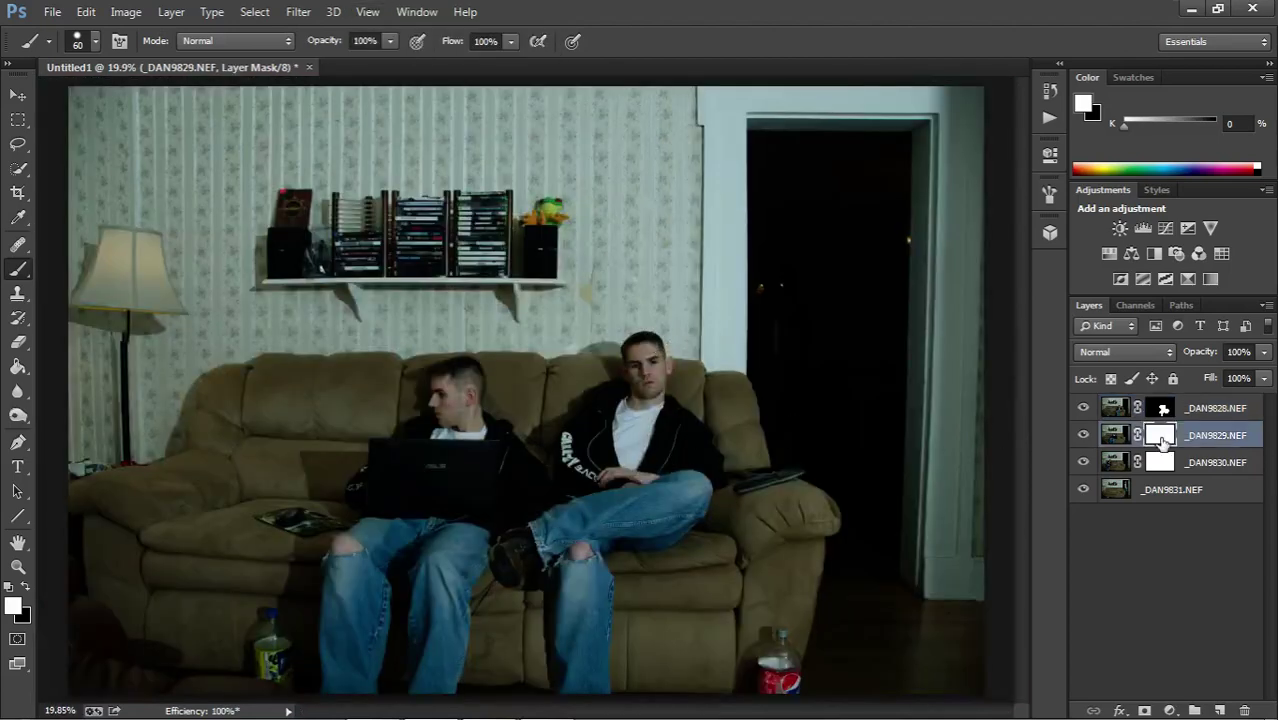
click(1082, 409)
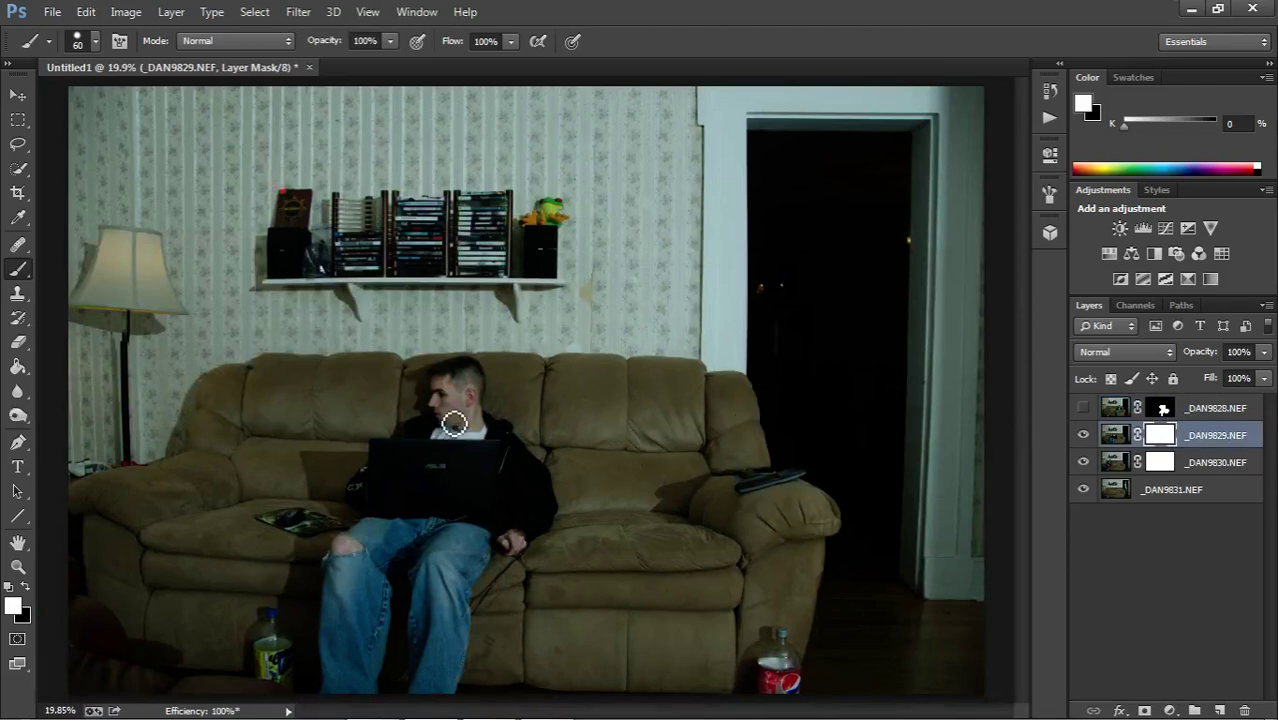
click(24, 588)
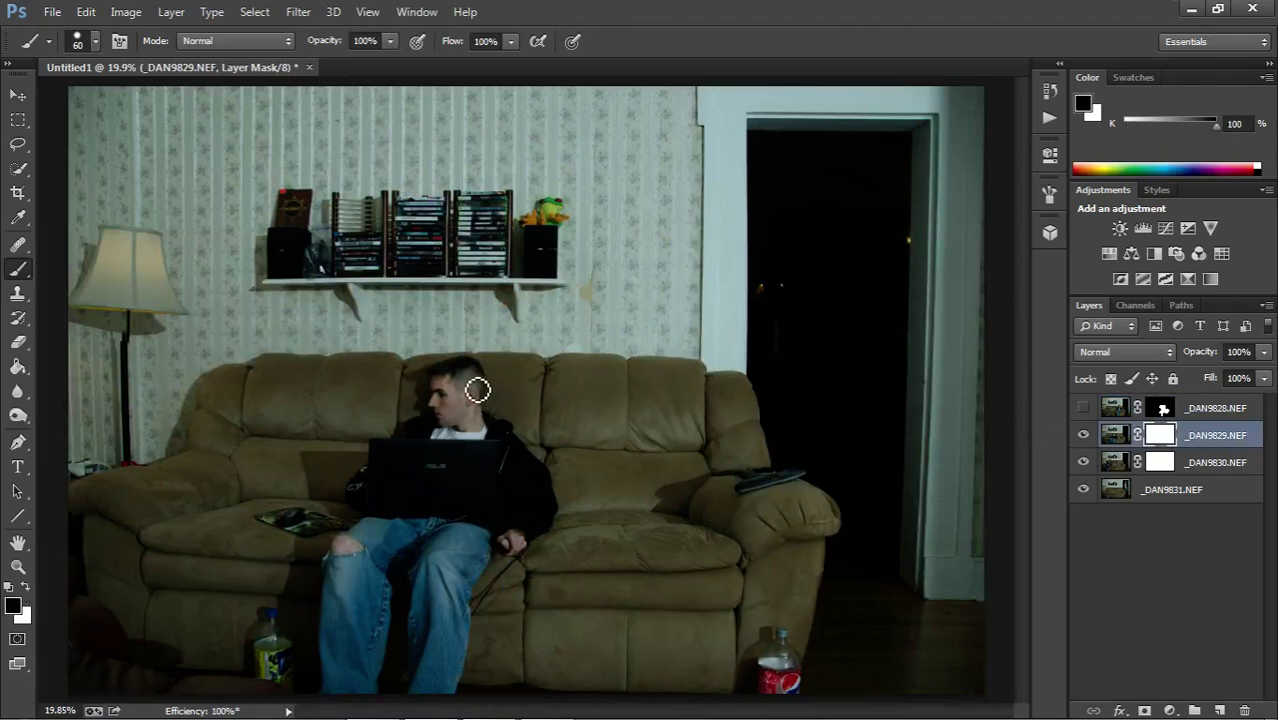
Paint black over the seated man on the _DAN9829 mask with a larger brush, then invert the mask.
mouse_move(476, 385)
mouse_down()
mouse_move(451, 414)
mouse_move(468, 372)
mouse_move(452, 390)
mouse_move(463, 394)
mouse_move(426, 396)
mouse_move(460, 400)
mouse_move(449, 393)
mouse_move(465, 374)
mouse_move(488, 387)
mouse_move(475, 364)
mouse_move(462, 369)
mouse_move(486, 378)
mouse_move(469, 368)
mouse_move(483, 395)
mouse_move(471, 393)
mouse_move(495, 409)
mouse_move(478, 409)
mouse_move(478, 447)
mouse_move(504, 468)
mouse_move(504, 451)
mouse_move(505, 489)
mouse_move(533, 449)
mouse_move(512, 439)
mouse_move(502, 463)
mouse_move(526, 463)
mouse_move(519, 489)
mouse_move(561, 492)
mouse_move(531, 489)
mouse_move(554, 531)
mouse_move(524, 550)
mouse_move(544, 505)
mouse_move(559, 509)
mouse_move(412, 695)
mouse_move(431, 697)
mouse_move(455, 653)
mouse_move(385, 683)
mouse_move(321, 678)
mouse_move(362, 676)
mouse_move(465, 567)
mouse_move(485, 512)
mouse_move(456, 531)
mouse_move(473, 449)
mouse_move(418, 412)
mouse_move(425, 400)
mouse_move(379, 428)
mouse_move(390, 440)
mouse_move(375, 515)
mouse_move(355, 480)
mouse_move(430, 540)
mouse_move(423, 505)
mouse_move(388, 570)
mouse_move(360, 568)
mouse_move(340, 540)
mouse_move(310, 673)
mouse_move(296, 630)
mouse_move(333, 573)
mouse_move(295, 560)
mouse_move(340, 520)
mouse_up()
key(bracketright)
key(bracketright)
key(bracketright)
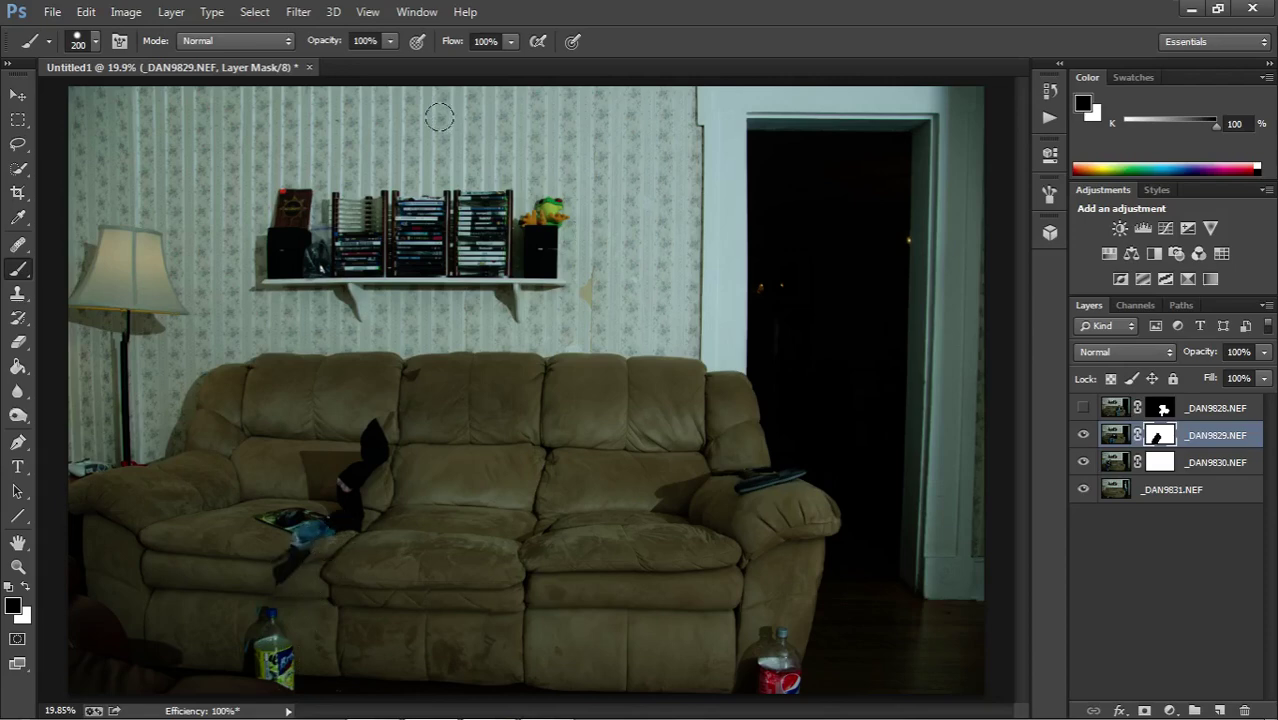
key(ctrl+i)
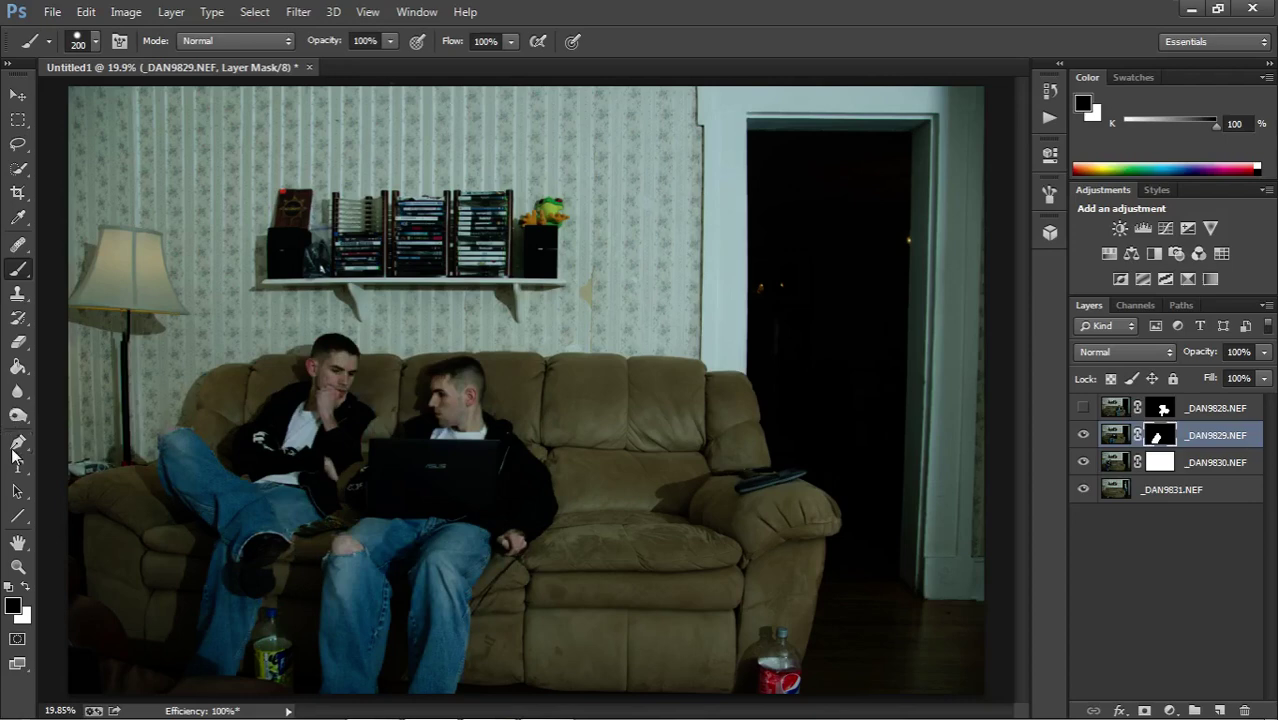
Zoom in and touch up the _DAN9829 mask by the laptop's left edge, shrinking the brush to 45.
click(18, 566)
drag(425, 458, 327, 425)
click(327, 425)
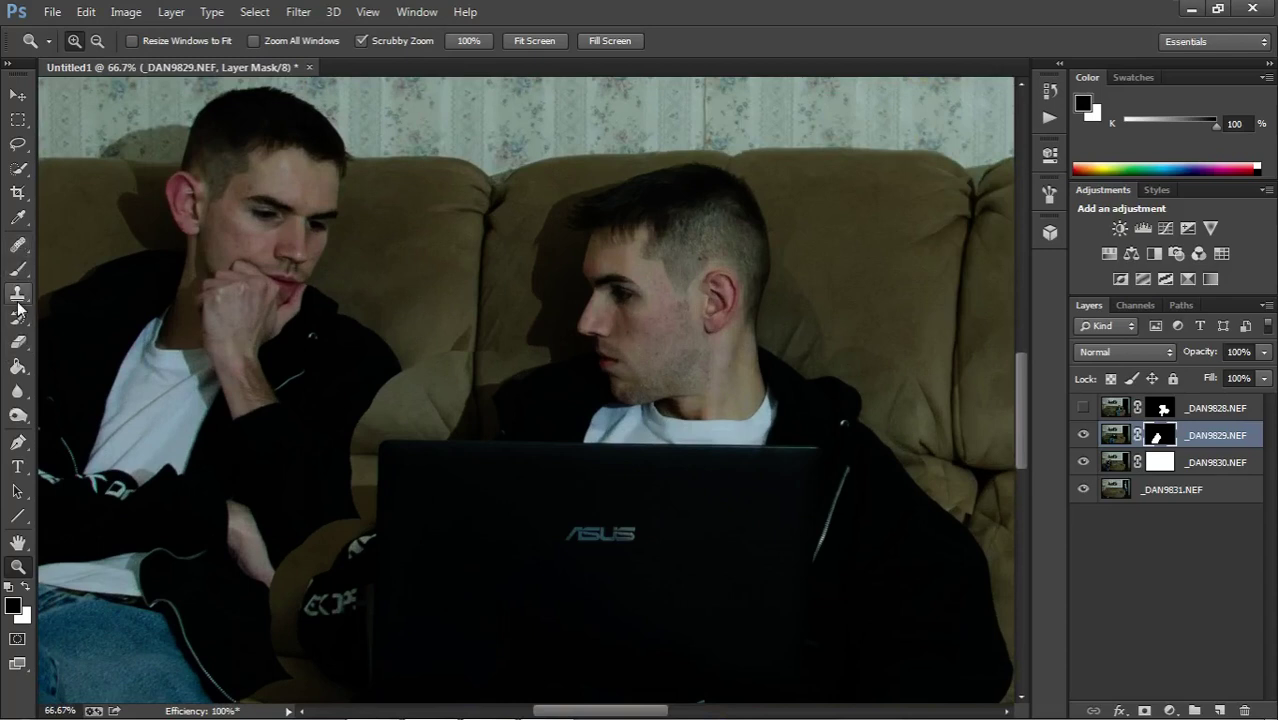
click(18, 266)
click(25, 587)
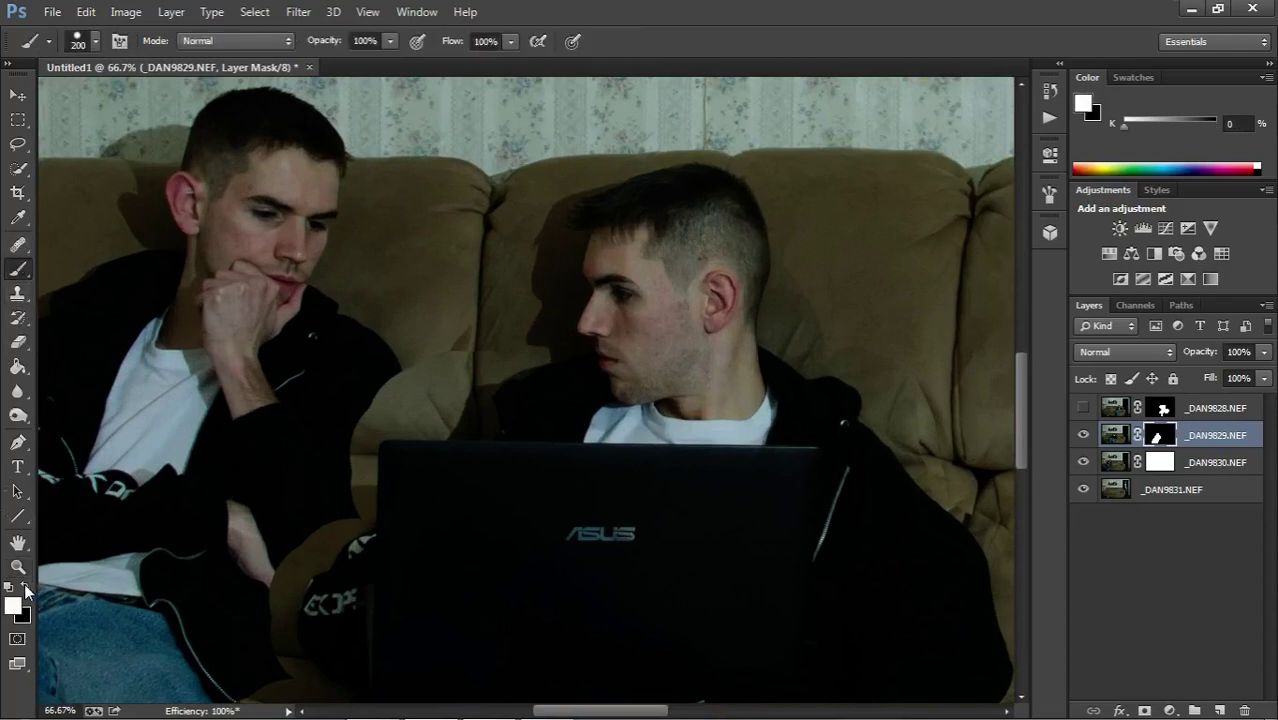
mouse_move(338, 309)
mouse_down()
mouse_move(316, 322)
mouse_move(358, 360)
mouse_move(360, 392)
mouse_up()
click(25, 587)
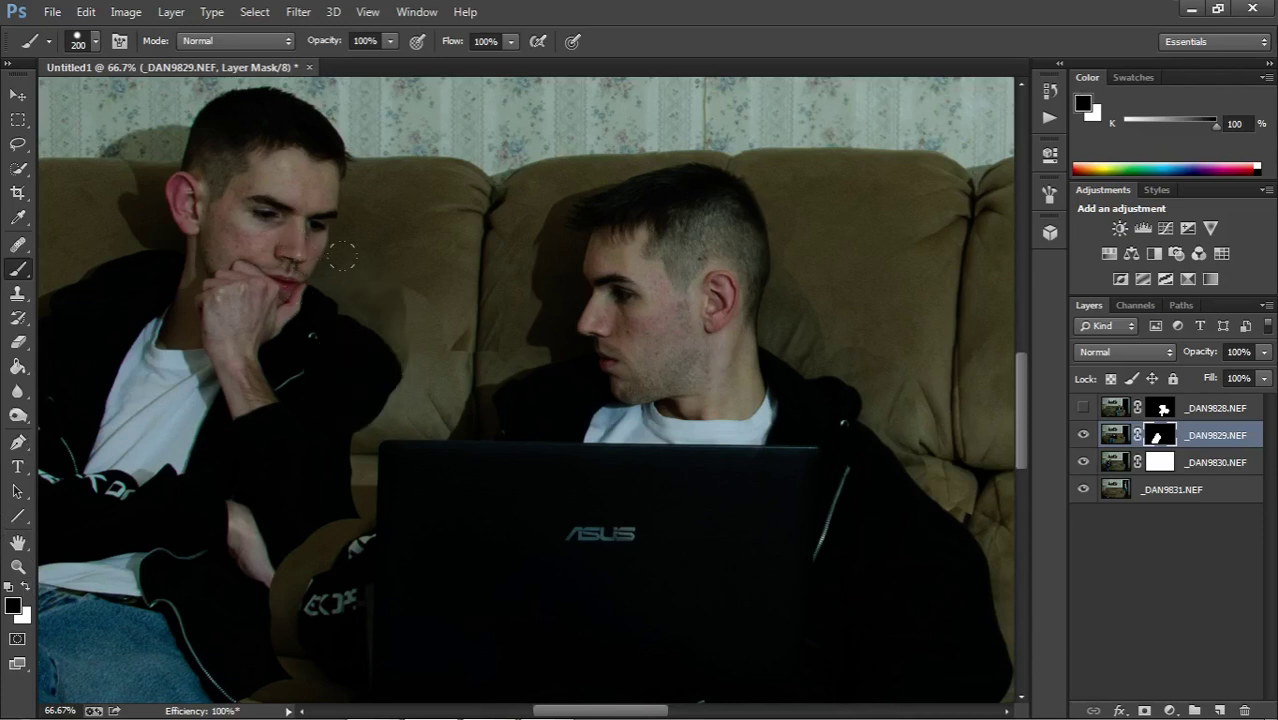
mouse_move(341, 256)
mouse_down()
mouse_move(313, 322)
mouse_move(404, 288)
mouse_move(339, 316)
mouse_up()
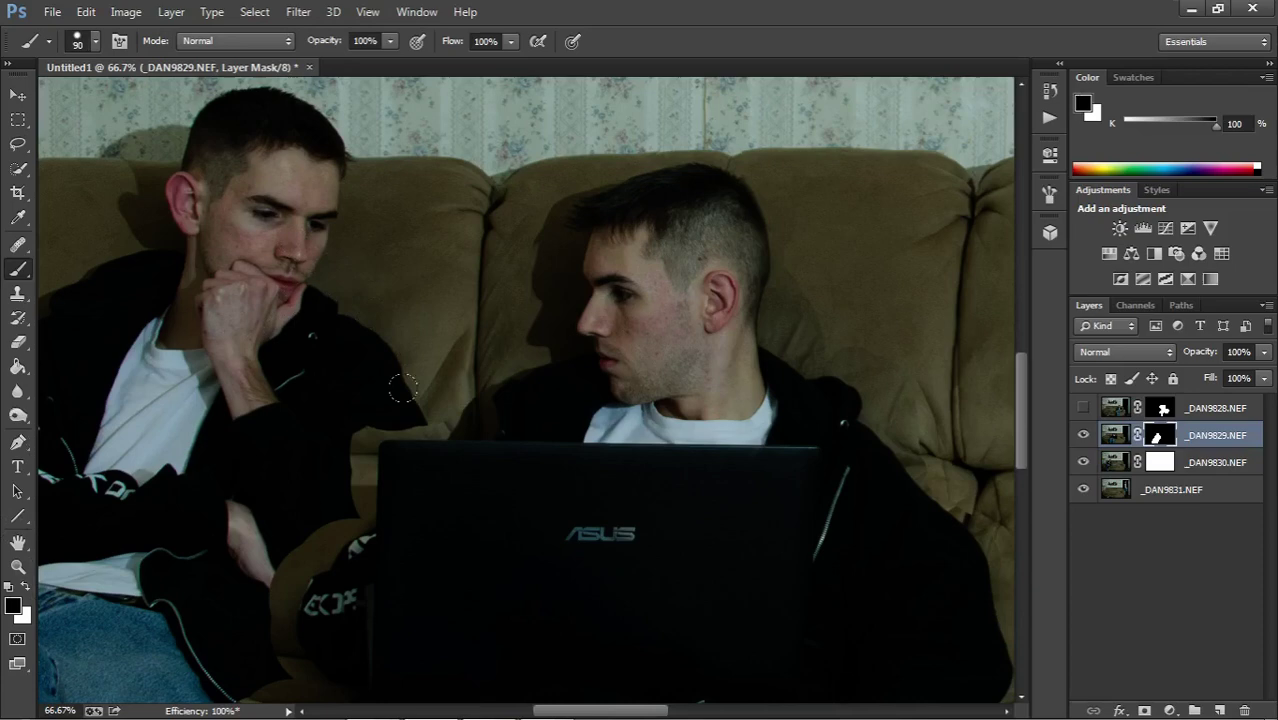
key(bracketleft)
key(bracketleft)
click(18, 566)
Zoom in on the laptop's top-left corner and paint black on the _DAN9829 mask to hide the stray couch edge.
click(431, 453)
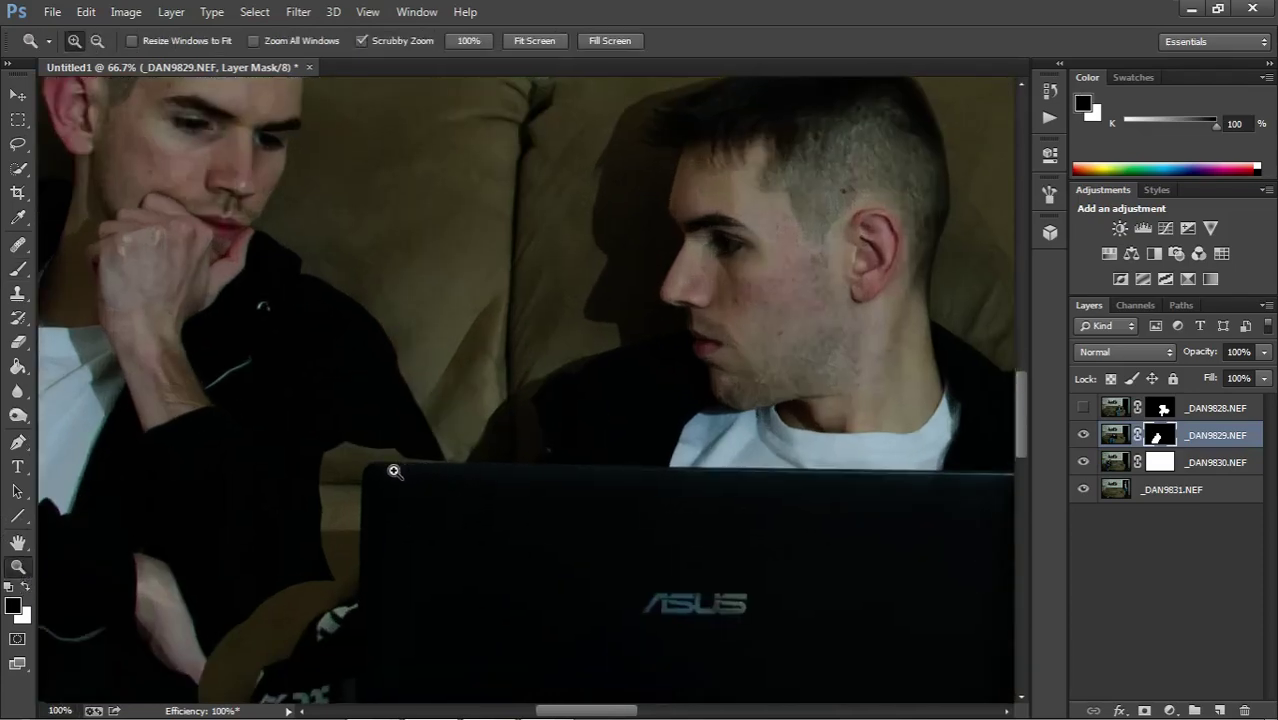
click(394, 463)
scroll(337, 377, down, 1)
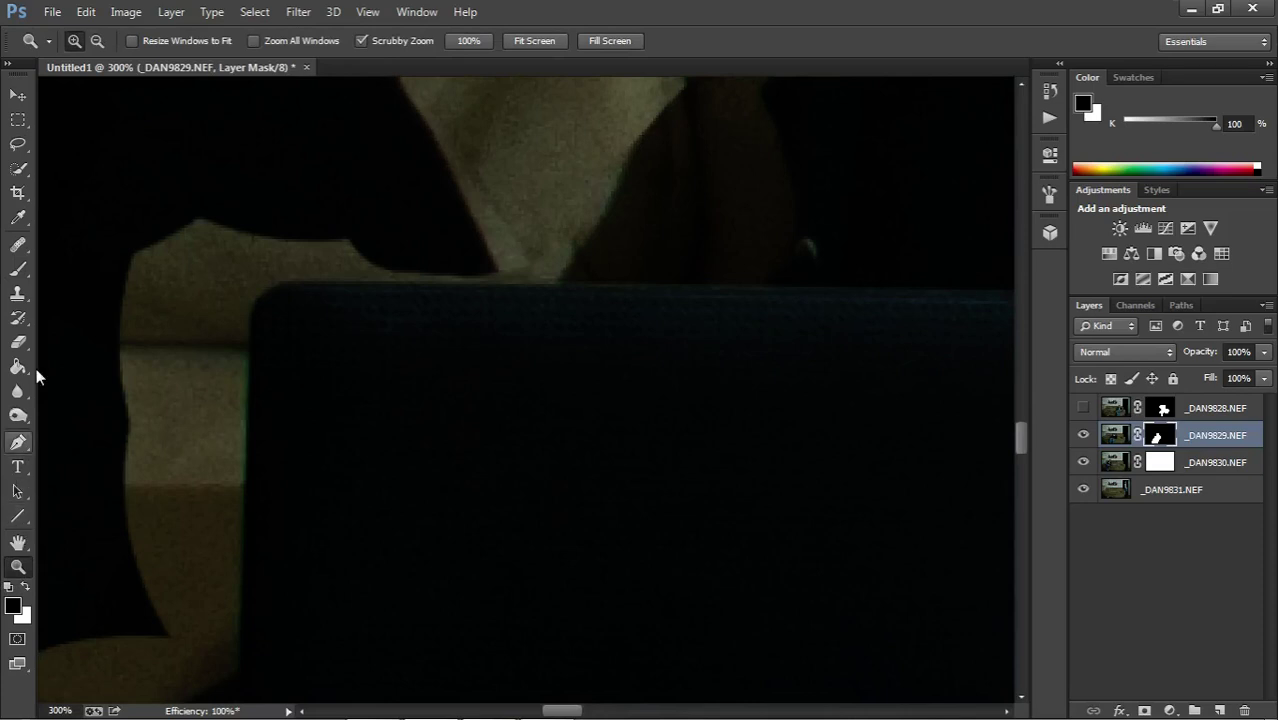
click(20, 270)
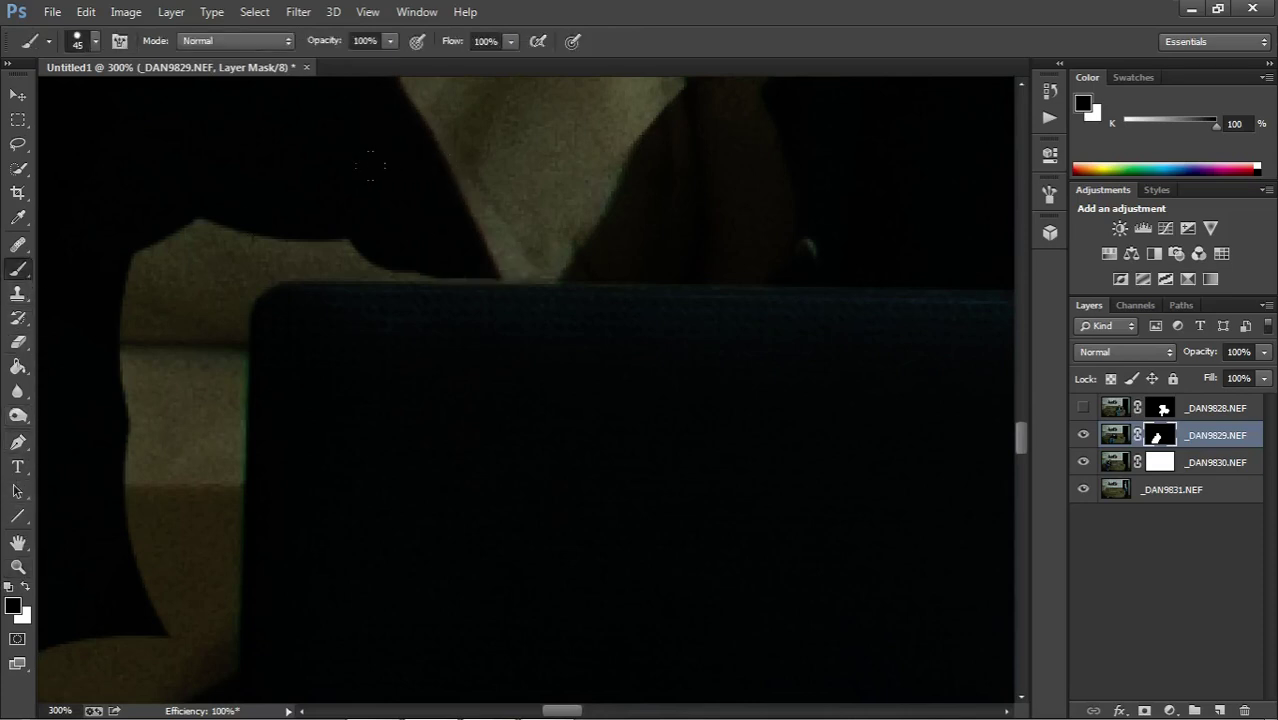
mouse_move(370, 165)
mouse_down()
mouse_move(412, 172)
mouse_move(170, 163)
mouse_move(243, 169)
mouse_move(186, 169)
mouse_move(133, 194)
mouse_move(103, 300)
mouse_move(129, 197)
mouse_move(133, 297)
mouse_up()
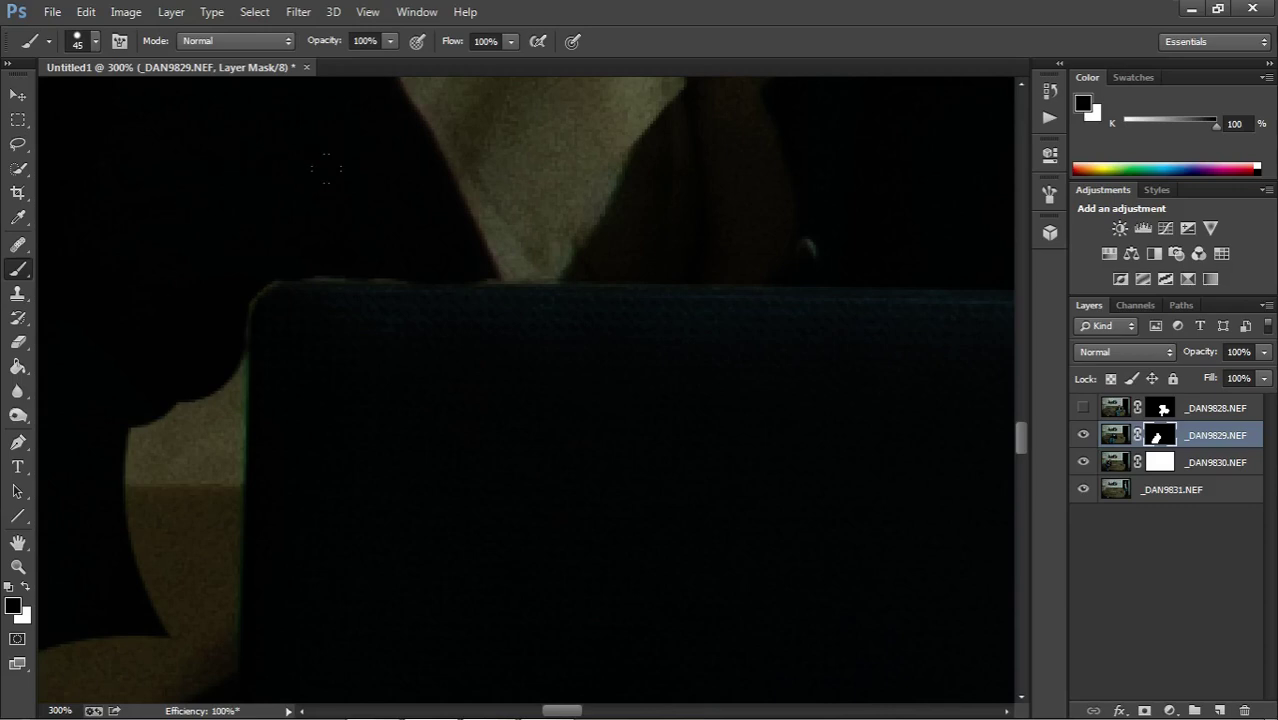
scroll(532, 390, down, 4)
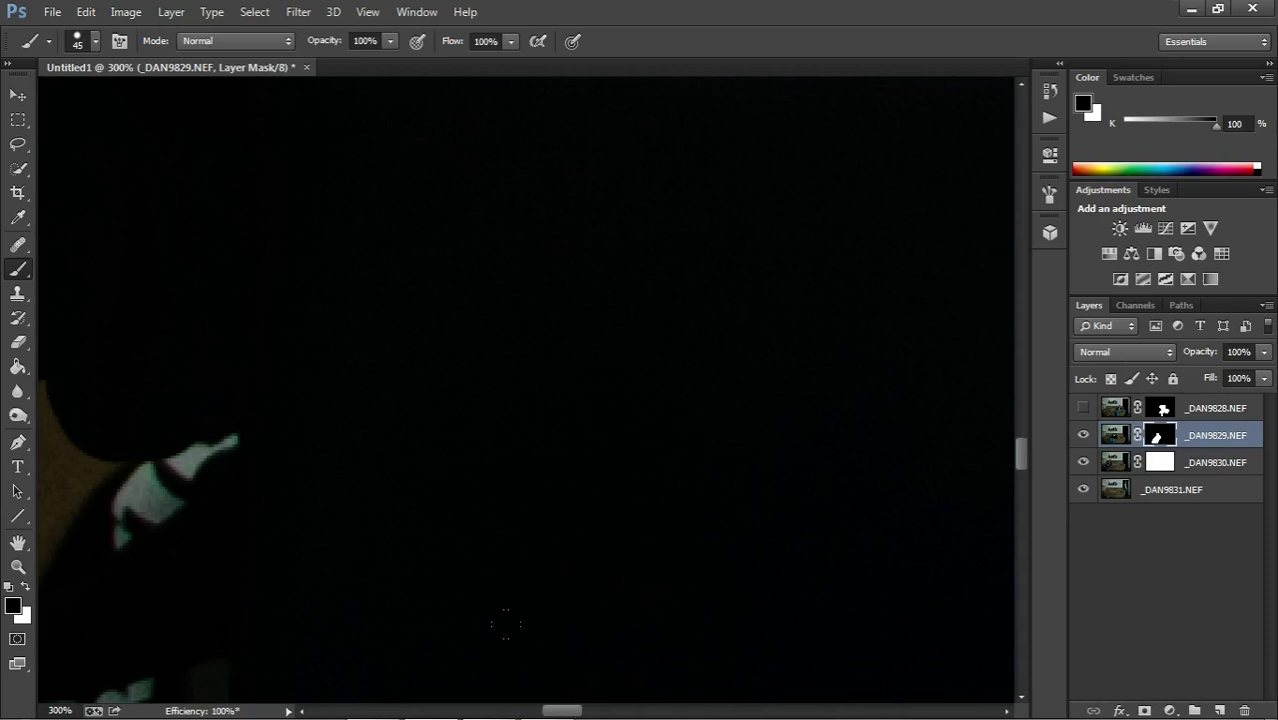
Paint black on the _DAN9829 mask to hide the brown areas beside the arm and along its lower edge.
mouse_move(560, 712)
mouse_down()
mouse_move(522, 712)
mouse_move(538, 712)
mouse_up()
mouse_move(477, 251)
mouse_down()
mouse_move(510, 350)
mouse_move(420, 420)
mouse_move(430, 480)
mouse_move(490, 490)
mouse_up()
mouse_move(452, 335)
mouse_down()
mouse_move(442, 386)
mouse_move(469, 382)
mouse_move(400, 530)
mouse_move(330, 620)
mouse_up()
scroll(363, 300, down, 5)
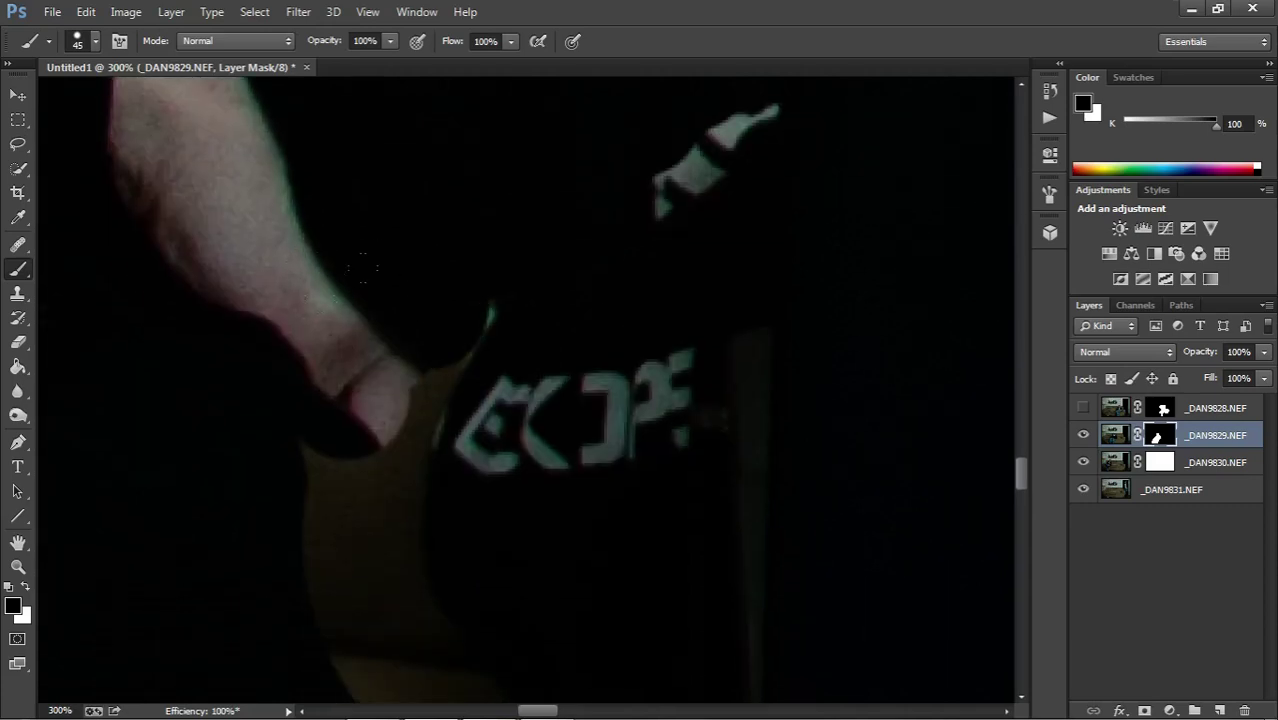
mouse_move(430, 372)
mouse_down()
mouse_move(350, 500)
mouse_move(440, 420)
mouse_move(390, 520)
mouse_up()
drag(307, 390, 360, 570)
scroll(360, 570, down, 3)
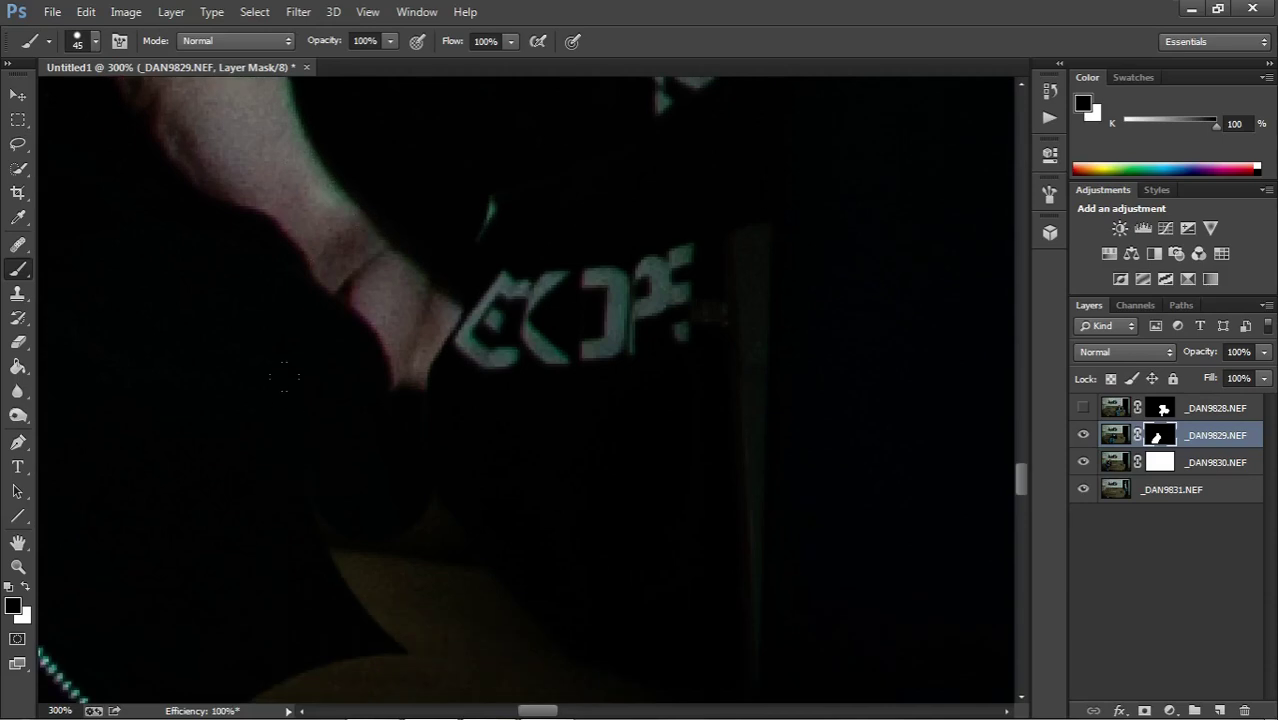
Keep painting black further down the mask to cover the remaining brown areas below the arm.
drag(440, 560, 340, 630)
drag(350, 680, 339, 486)
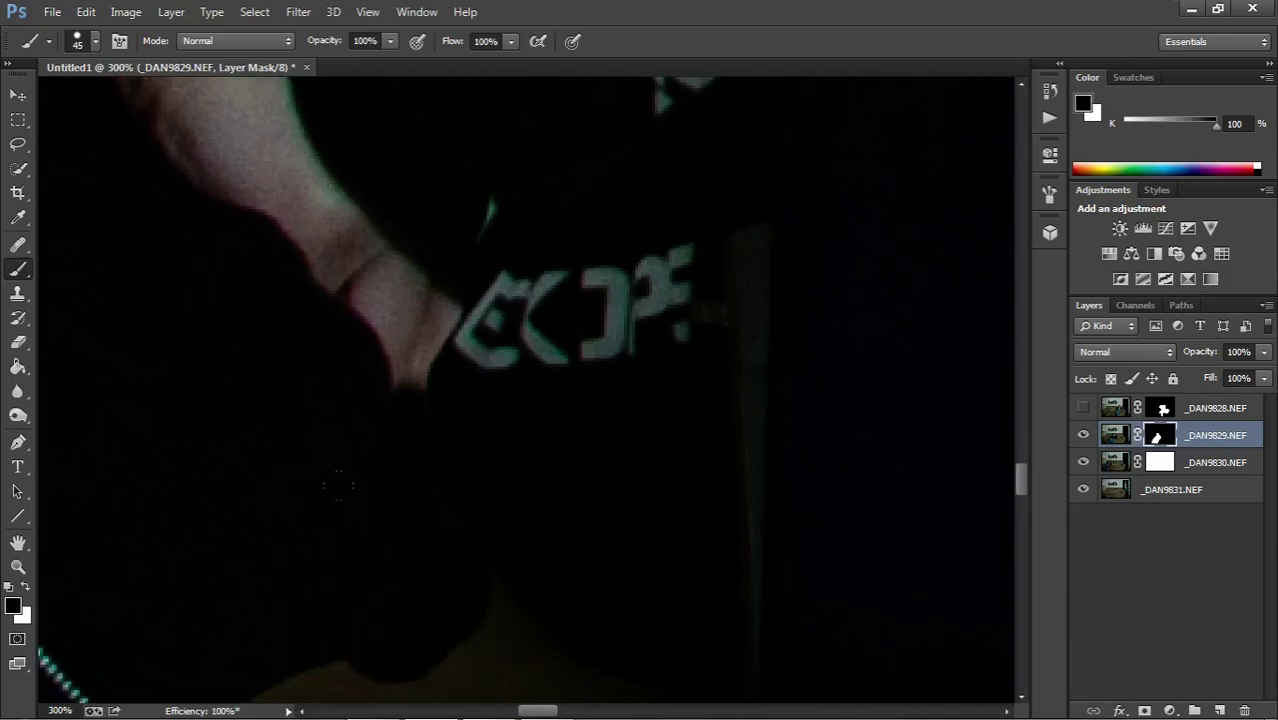
scroll(348, 481, down, 5)
drag(450, 500, 176, 507)
drag(190, 565, 110, 640)
scroll(110, 640, down, 5)
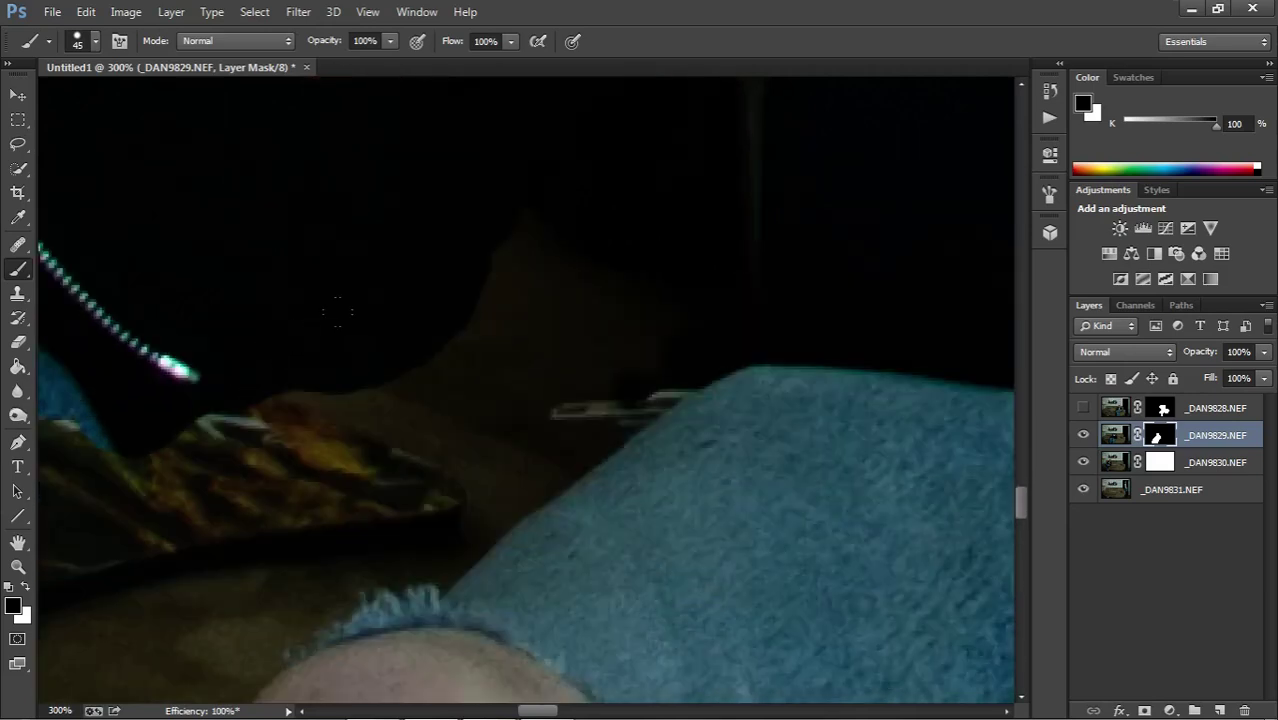
mouse_move(420, 400)
mouse_down()
mouse_move(148, 455)
mouse_move(430, 430)
mouse_move(420, 480)
mouse_move(485, 440)
mouse_move(443, 410)
mouse_move(540, 390)
mouse_move(550, 330)
mouse_move(533, 280)
mouse_up()
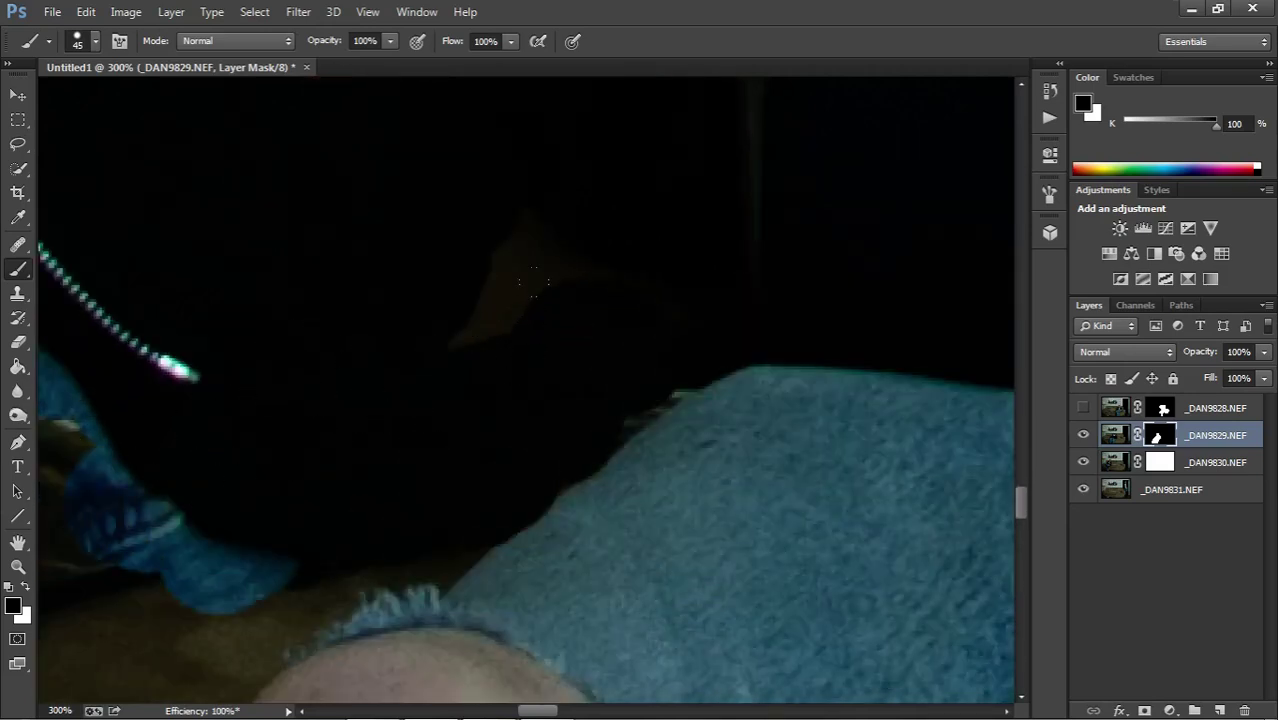
Paint out the faint brown patches on the mask, including the light patch near the towel edge.
drag(469, 228, 392, 273)
scroll(362, 272, down, 2)
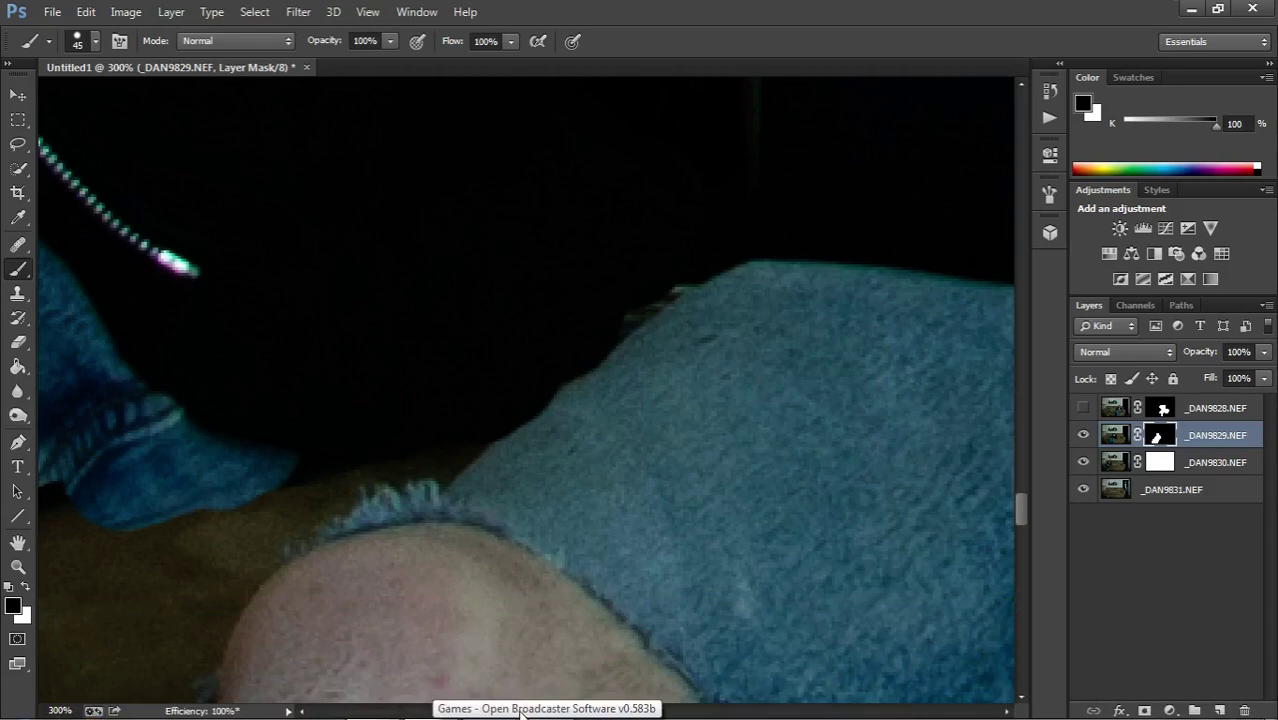
scroll(520, 400, left, 10)
mouse_move(730, 430)
mouse_down()
mouse_move(680, 500)
mouse_move(858, 330)
mouse_move(935, 320)
mouse_move(700, 585)
mouse_move(955, 520)
mouse_move(600, 600)
mouse_up()
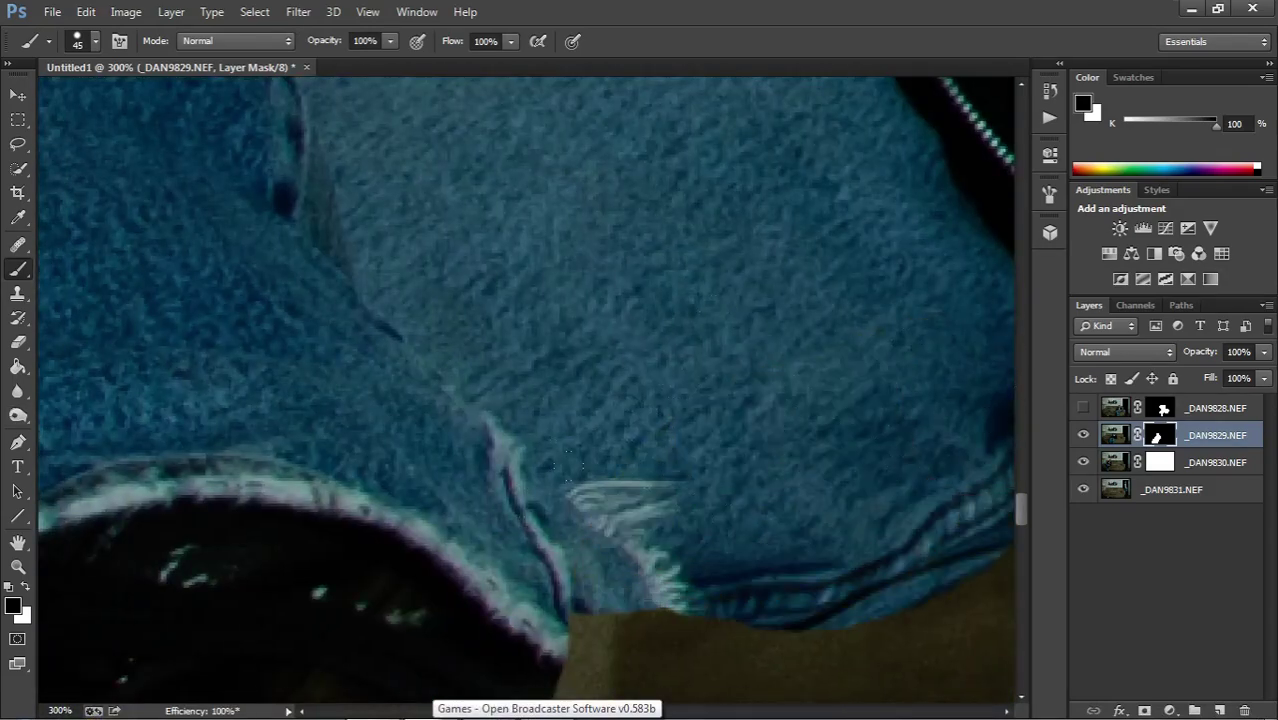
scroll(527, 390, down, 3)
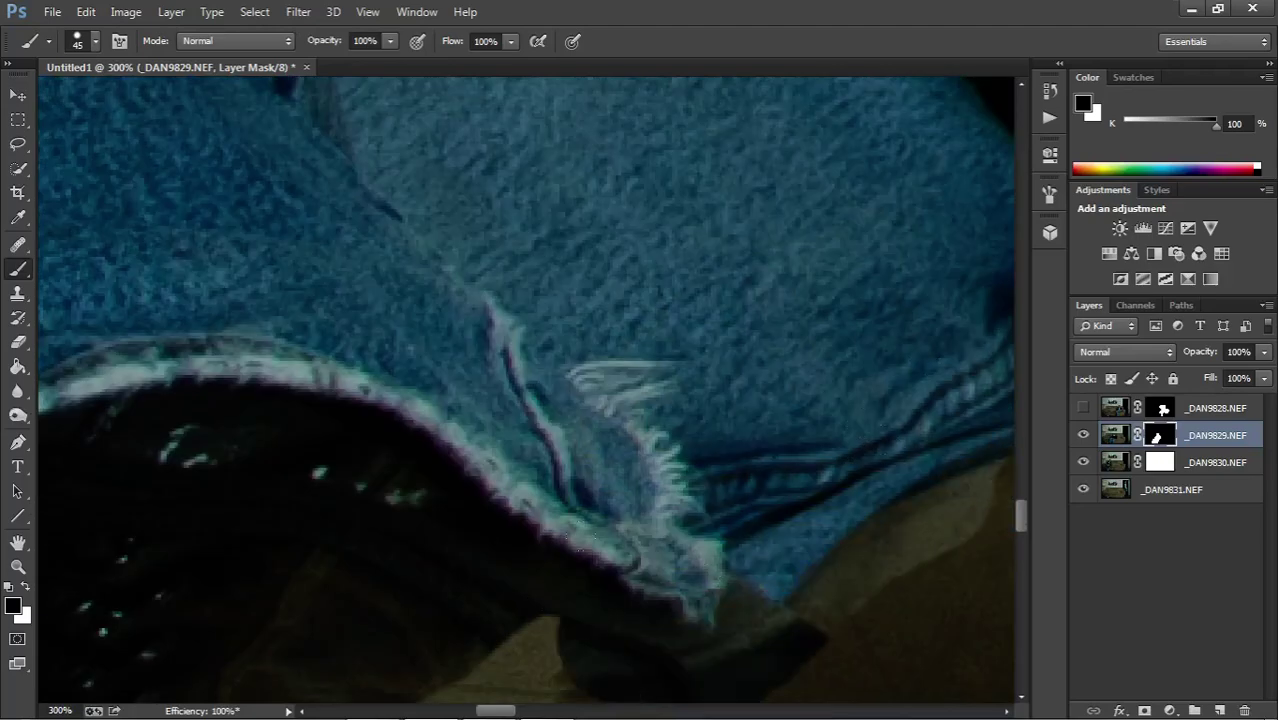
mouse_move(578, 550)
mouse_down()
mouse_move(438, 641)
mouse_move(356, 632)
mouse_up()
scroll(692, 498, down, 5)
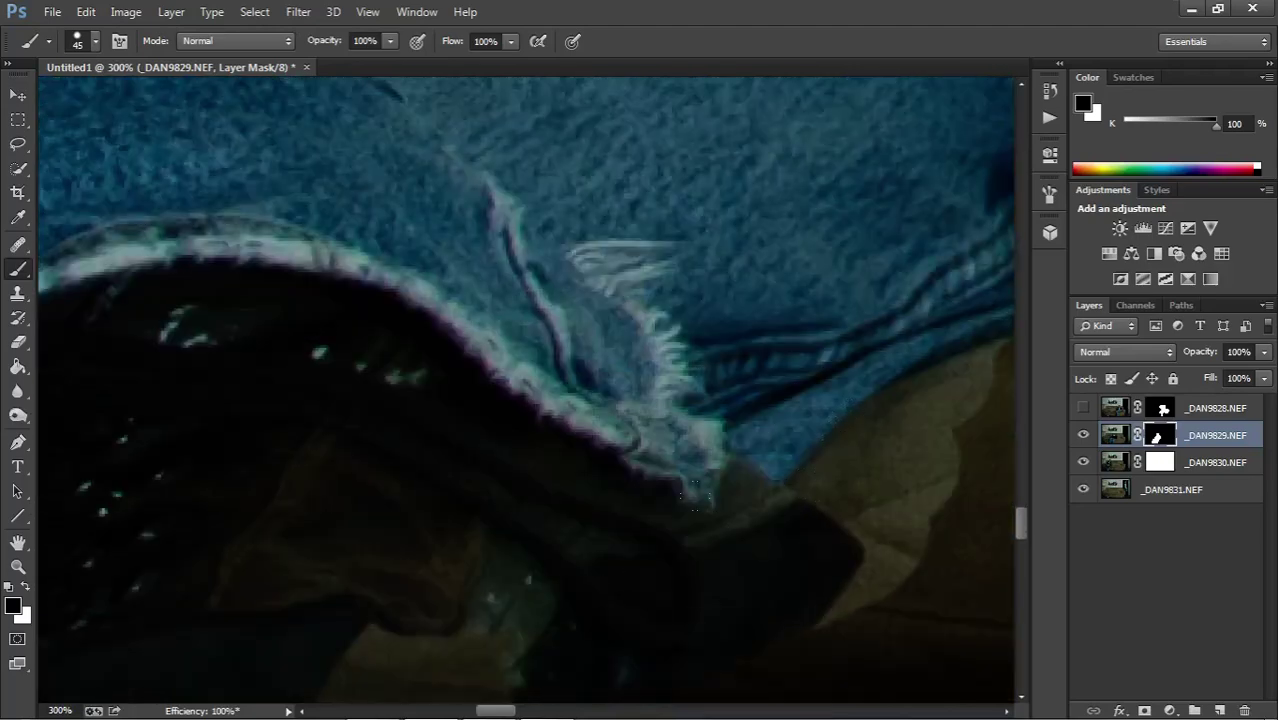
scroll(748, 408, down, 1)
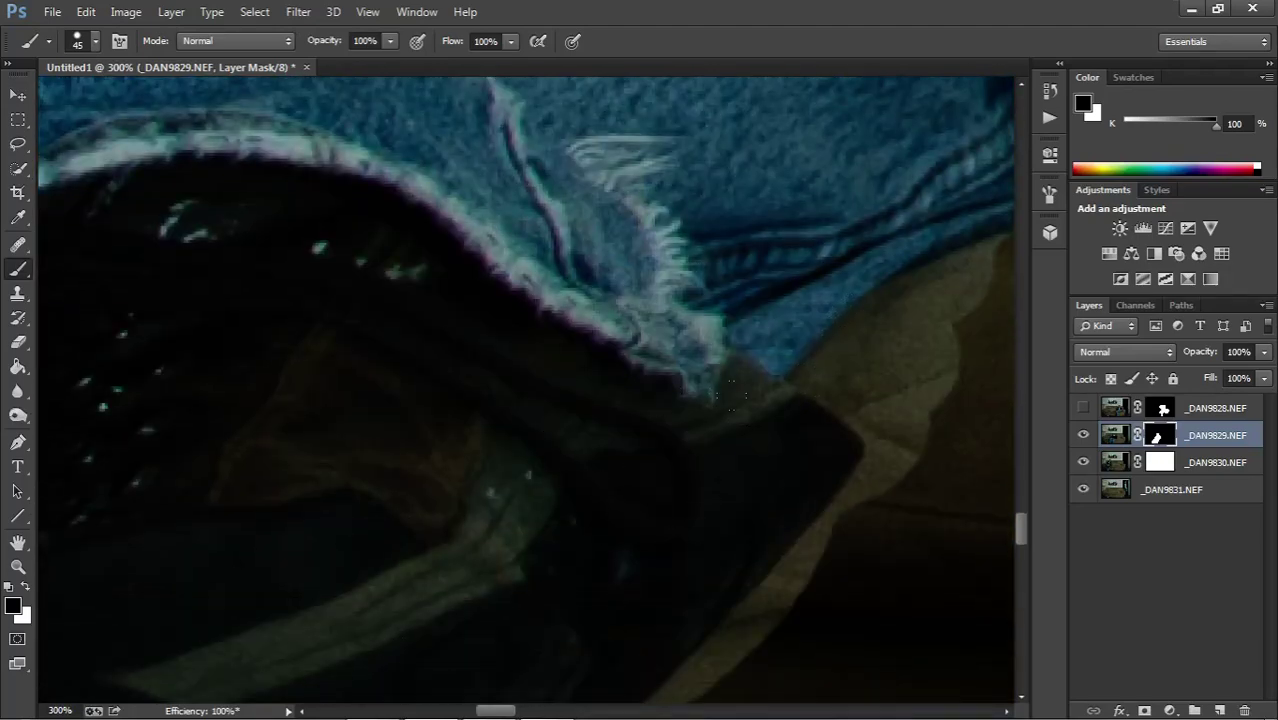
Fit the whole photo on screen, then zoom to 100% around the men's knees.
click(367, 12)
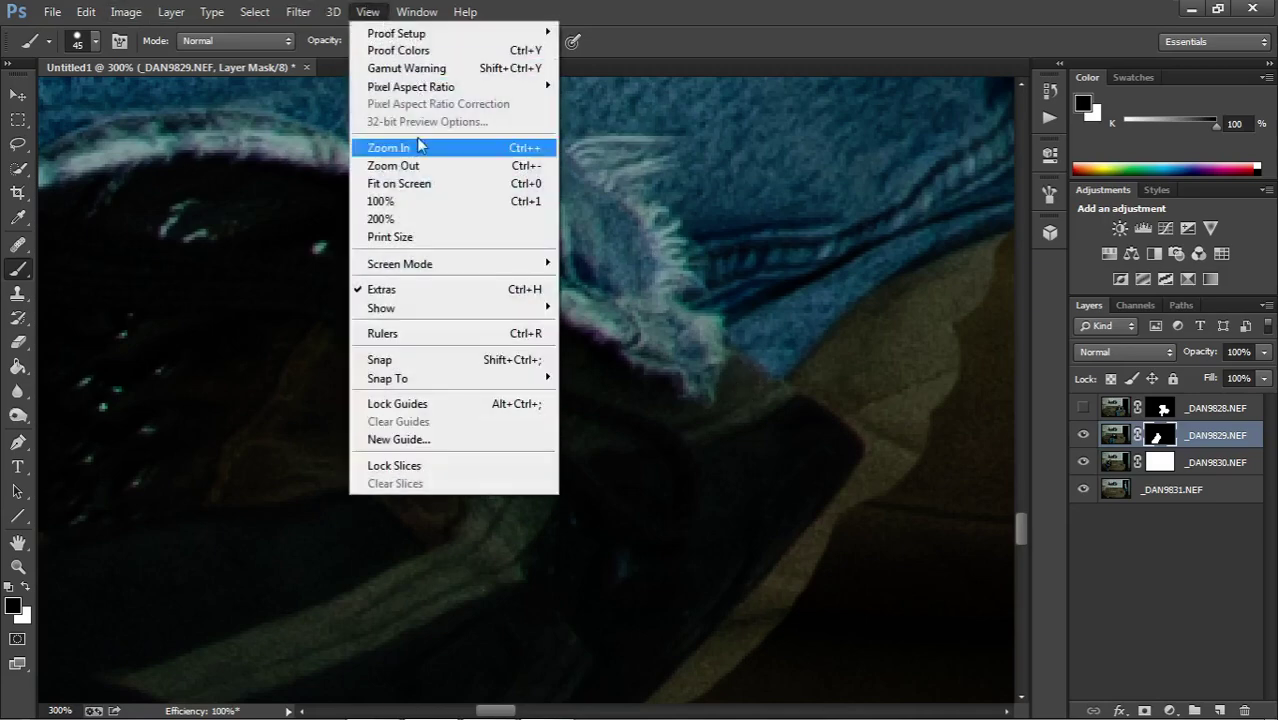
click(412, 184)
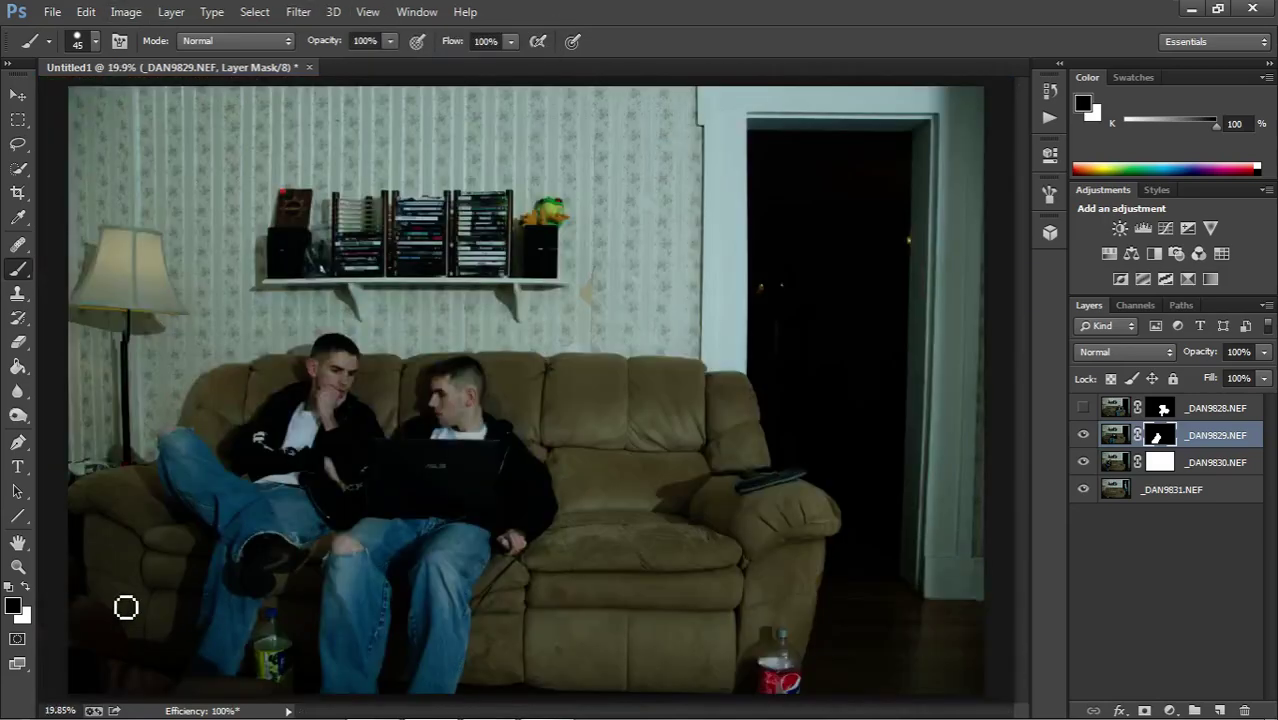
click(18, 566)
drag(253, 541, 324, 601)
click(298, 586)
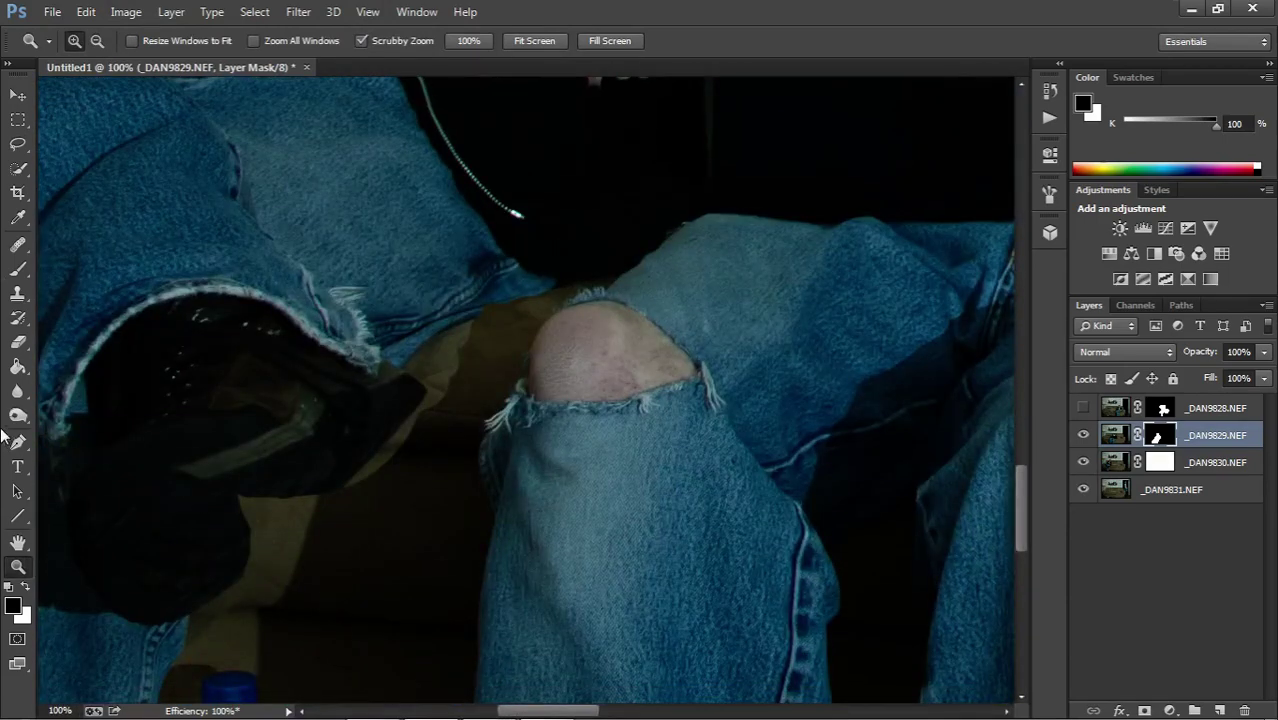
Paint black left of the knees, undo that stroke, and hide a small patch at the jeans edge.
click(18, 268)
drag(300, 545, 257, 490)
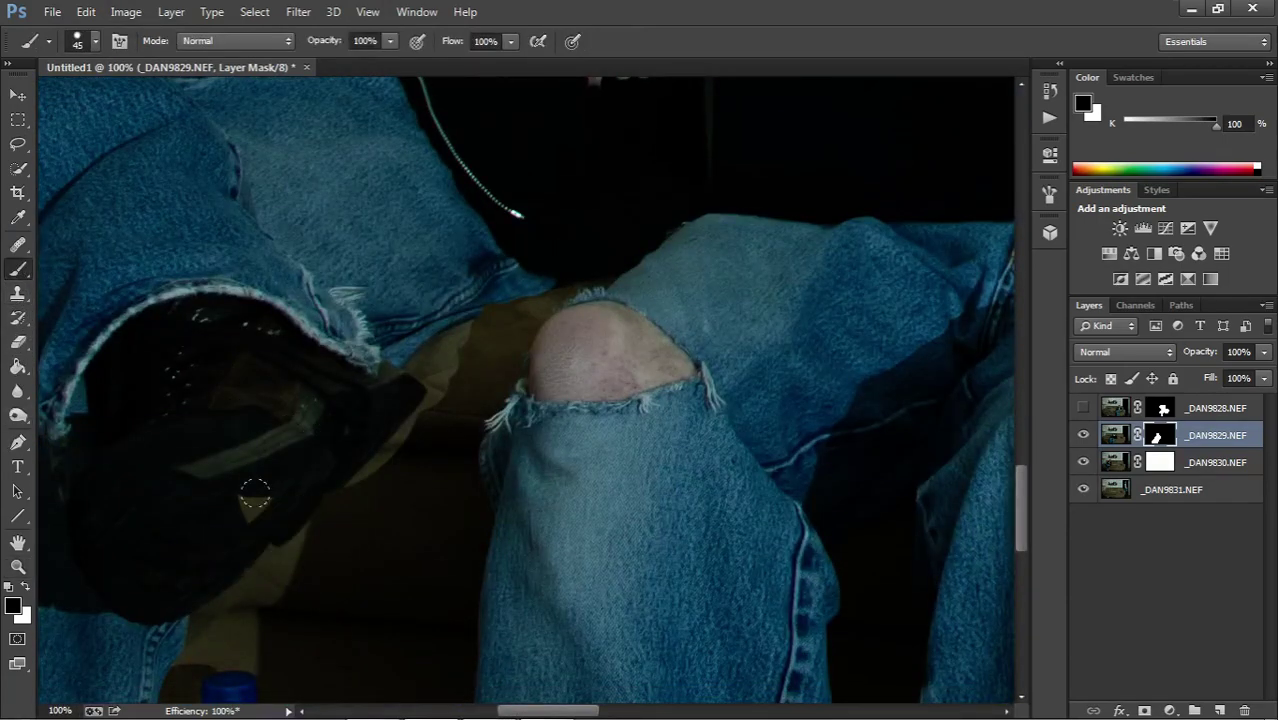
key(ctrl+z)
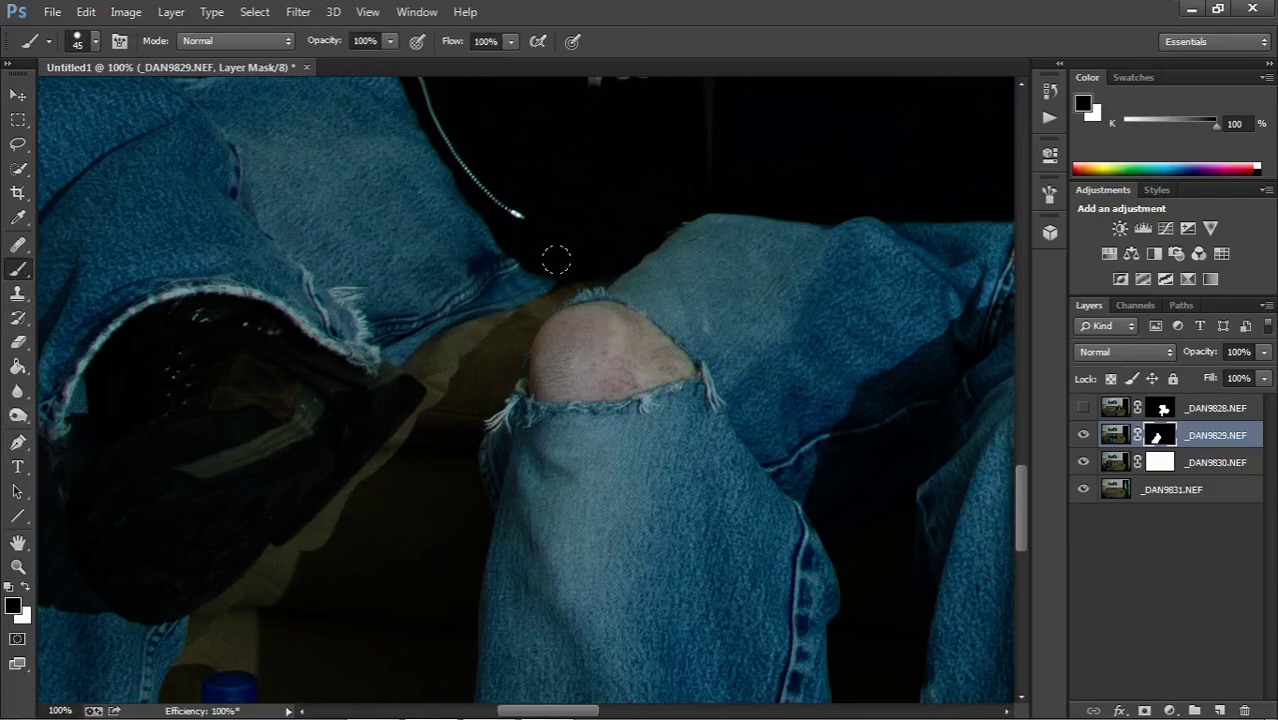
drag(557, 260, 525, 284)
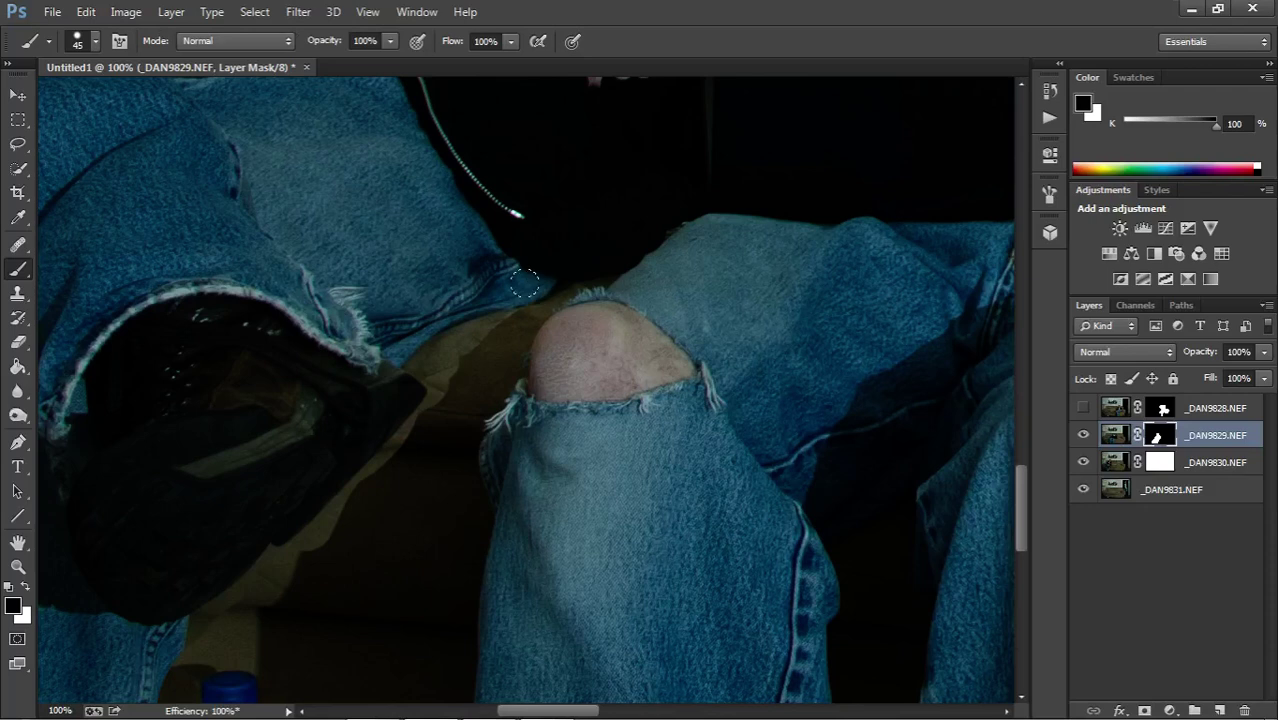
Switch to white and restore the tan couch area left of the knee.
click(24, 587)
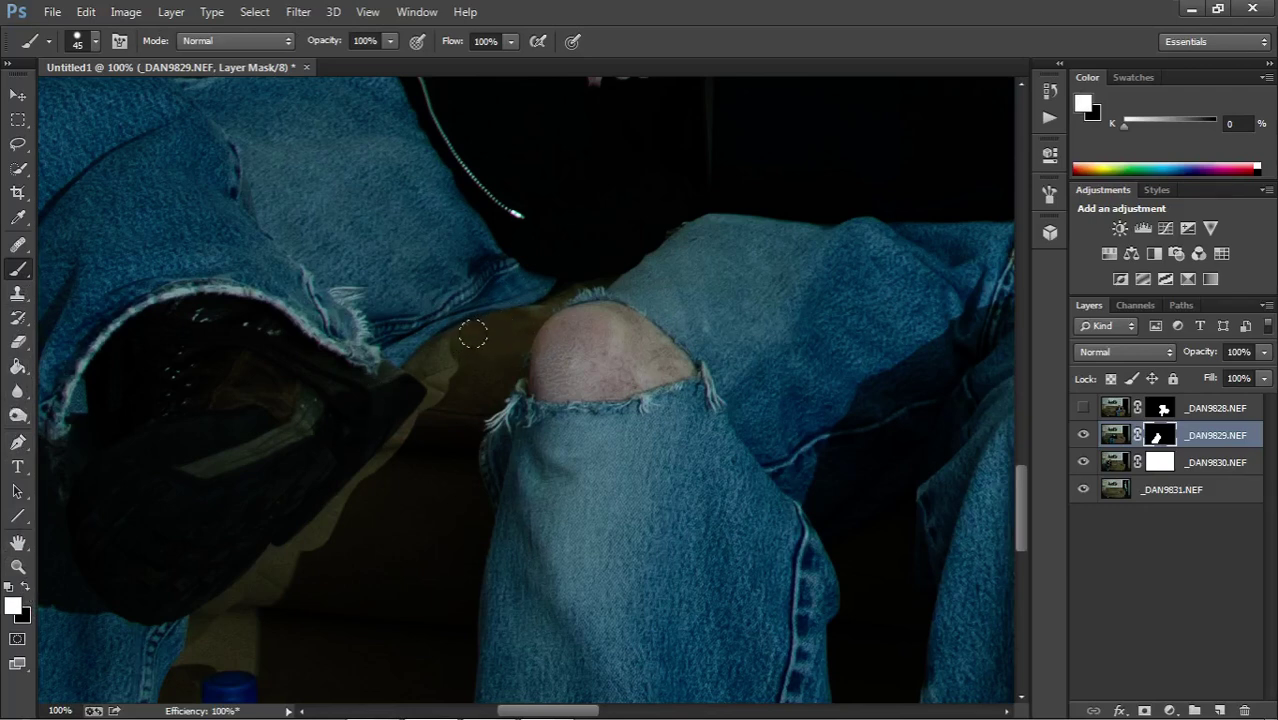
mouse_move(459, 342)
mouse_down()
mouse_move(432, 364)
mouse_move(432, 409)
mouse_move(308, 548)
mouse_move(345, 500)
mouse_up()
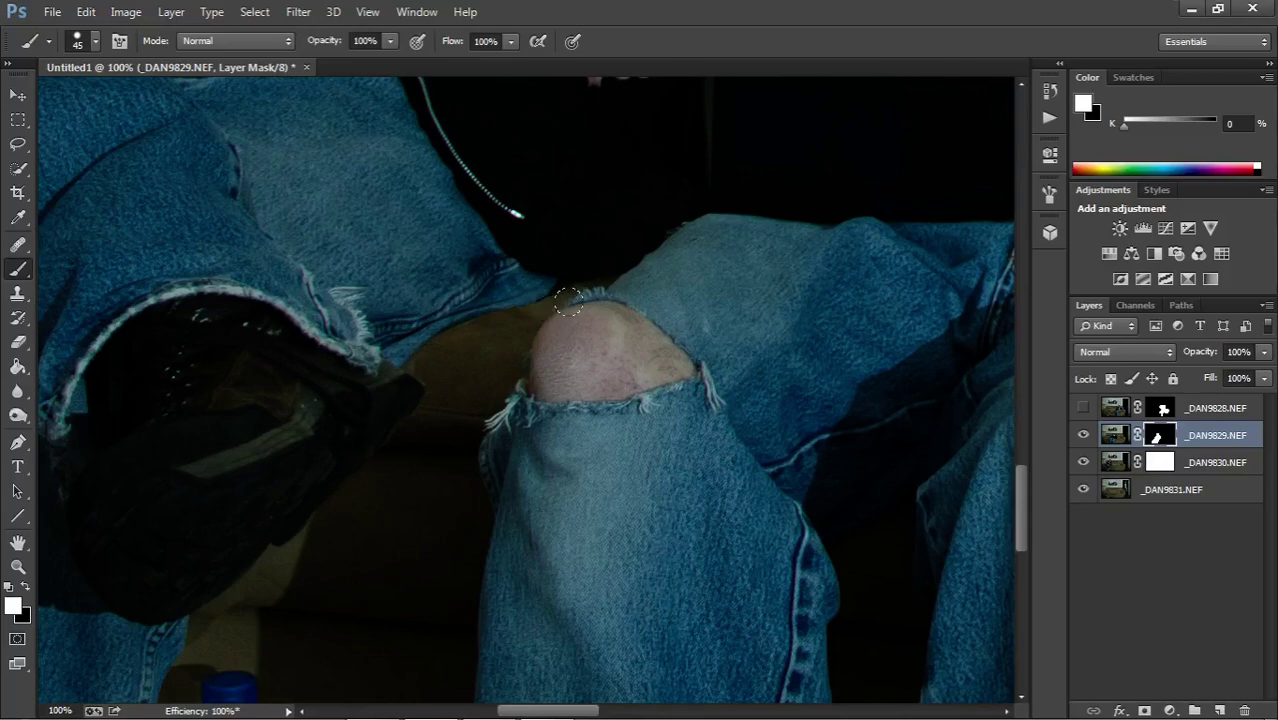
click(416, 11)
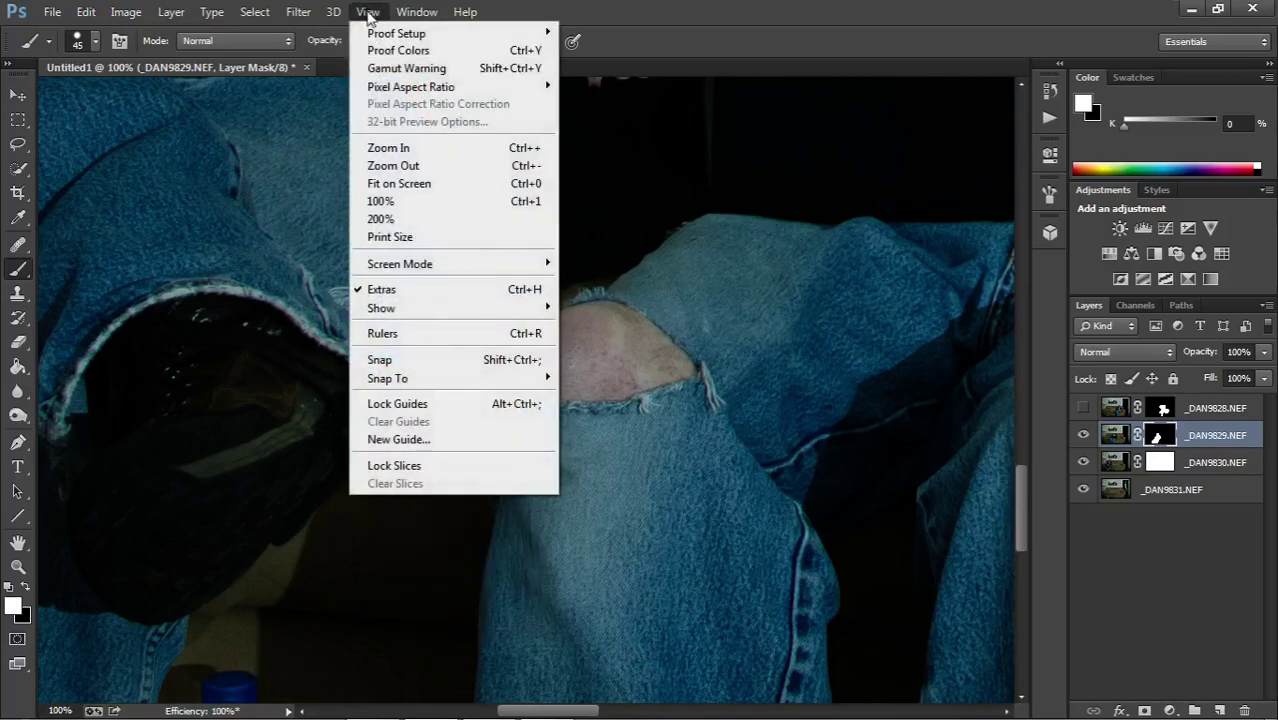
Fit the photo on screen, show the _DAN9828 layer, select its mask and zoom in on the seated men.
click(394, 183)
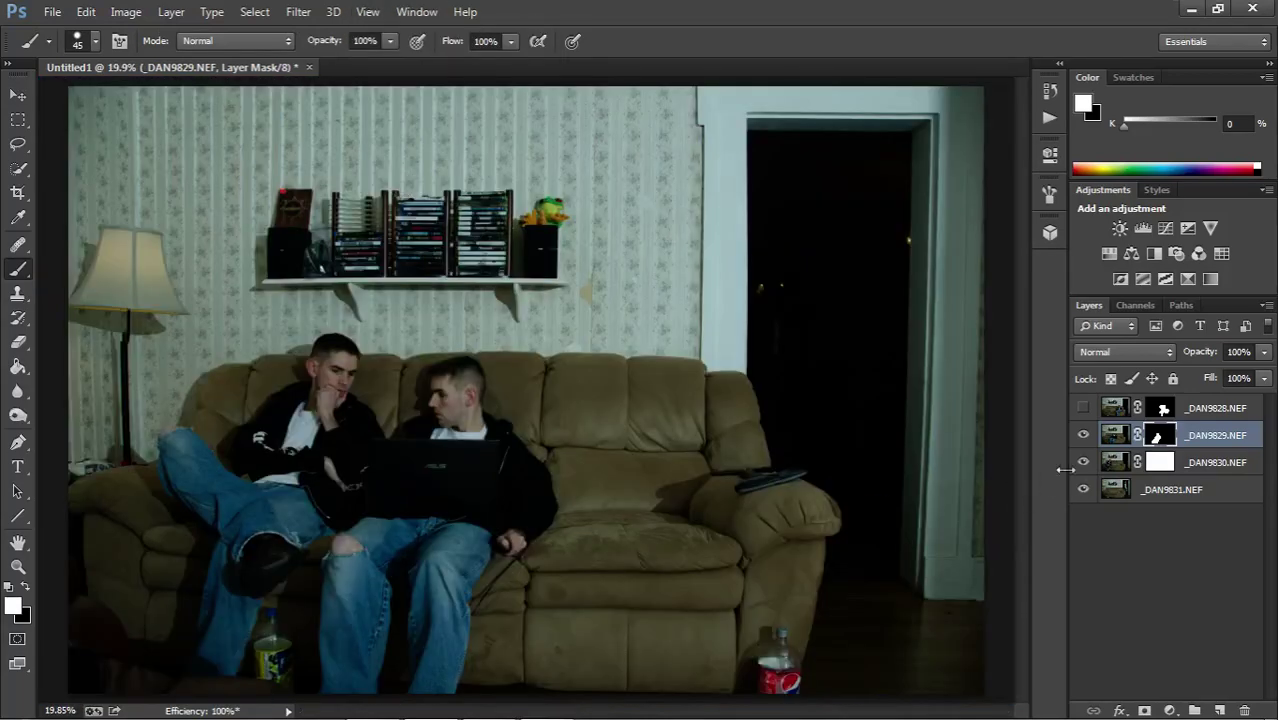
click(1083, 408)
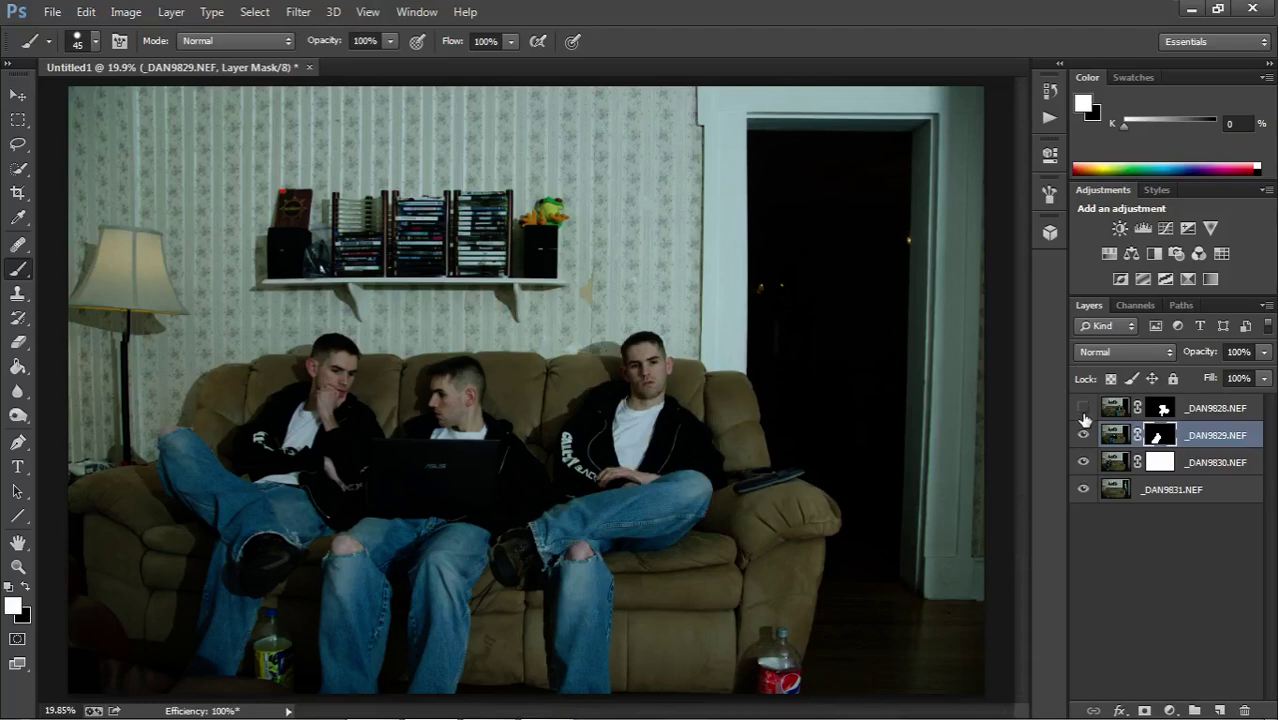
click(1083, 409)
click(16, 567)
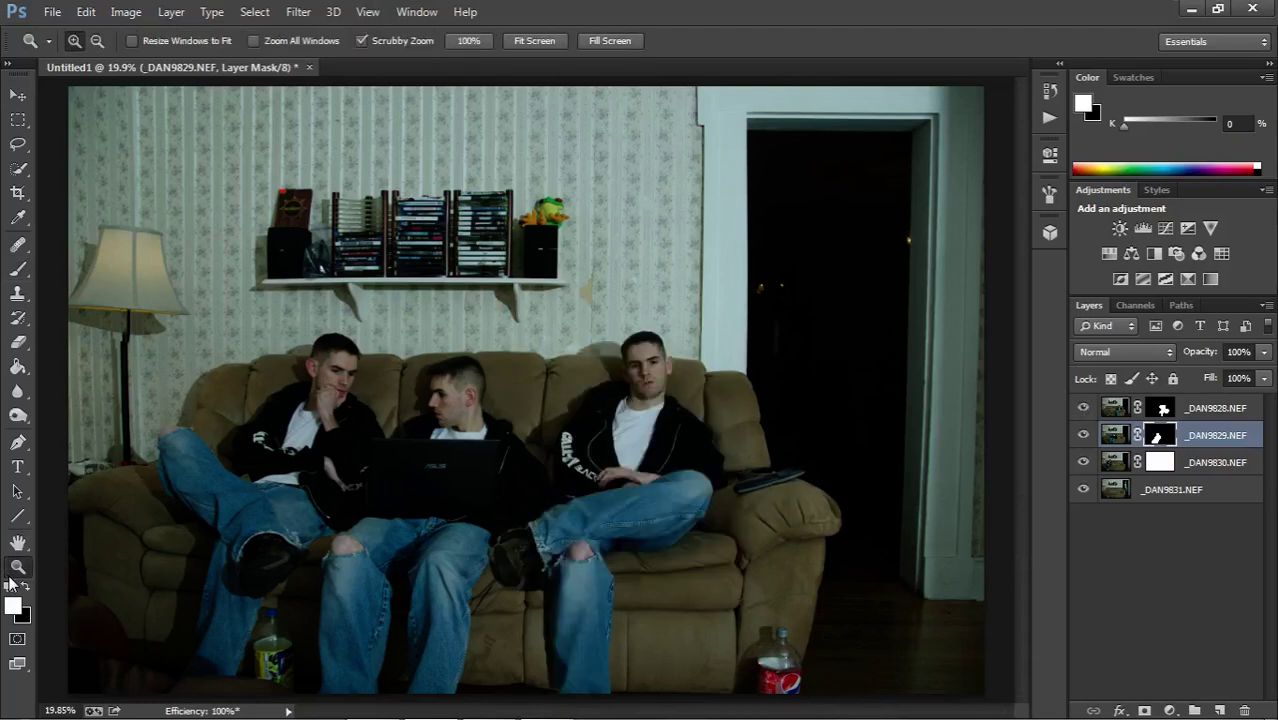
click(505, 405)
click(499, 405)
click(499, 405)
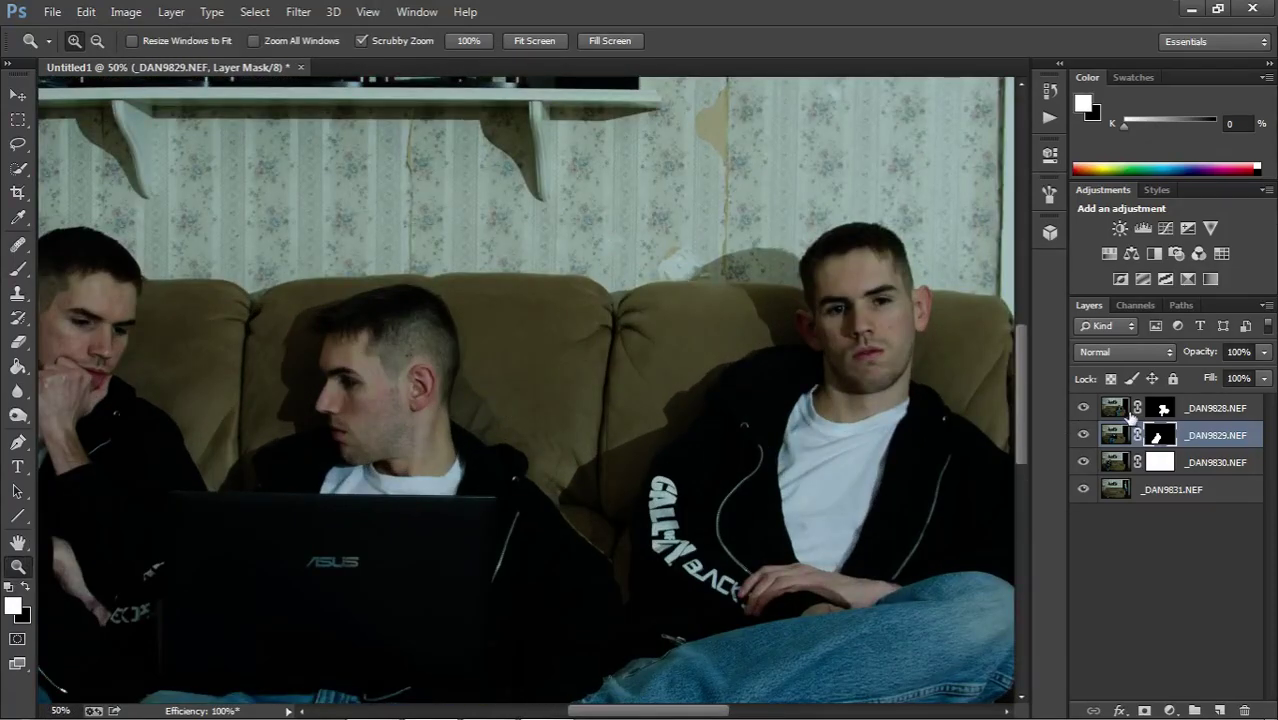
click(1161, 410)
click(517, 424)
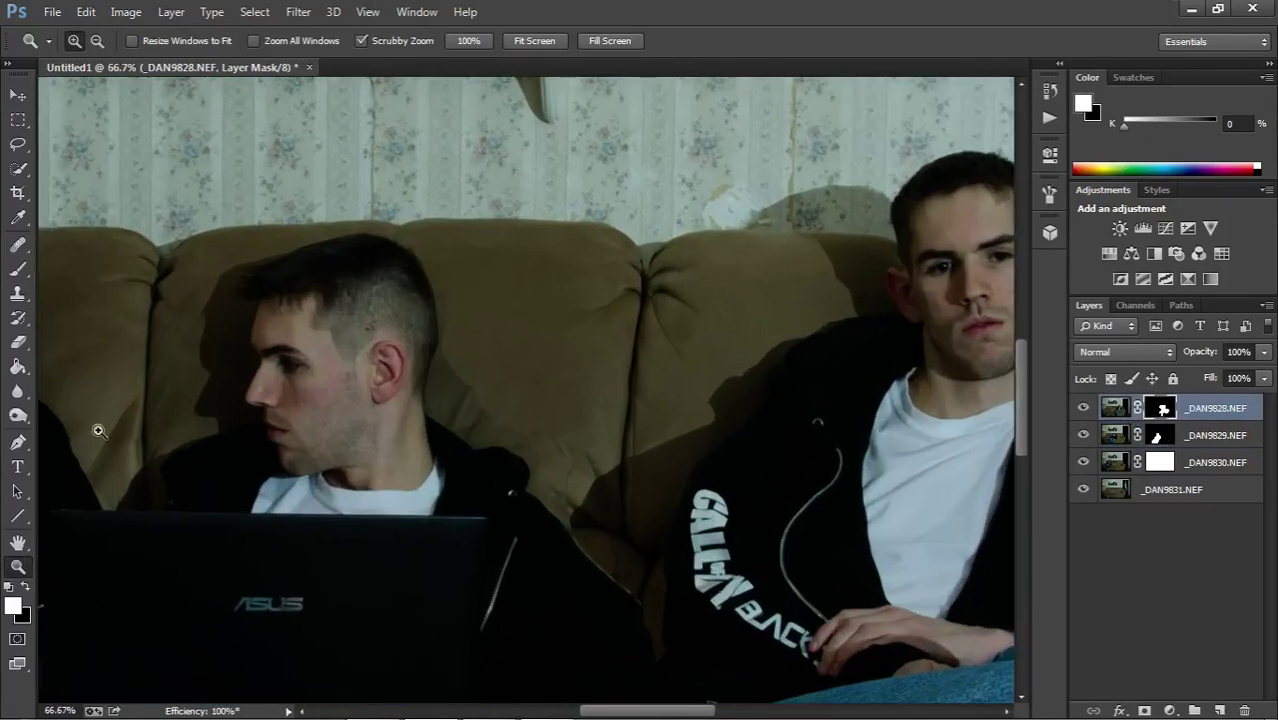
Touch up the _DAN9828 mask with black then white along the couch edge by the jacket, then fit on screen.
click(17, 268)
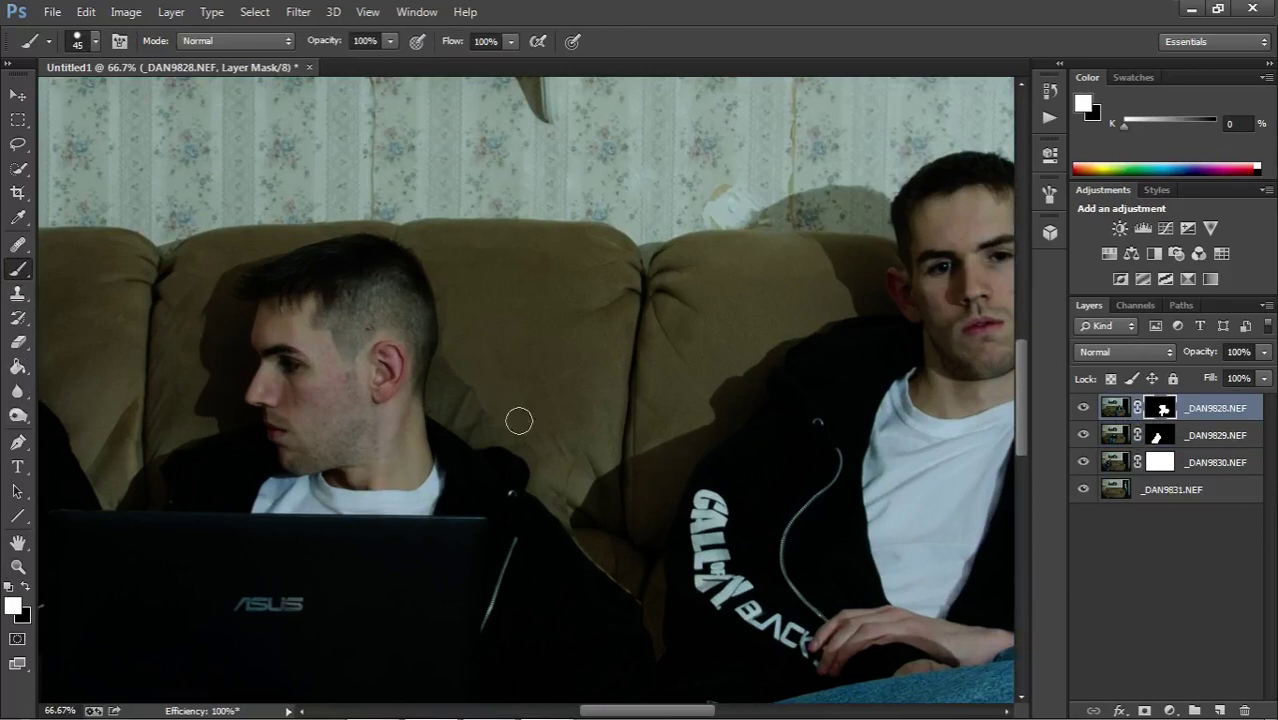
click(26, 587)
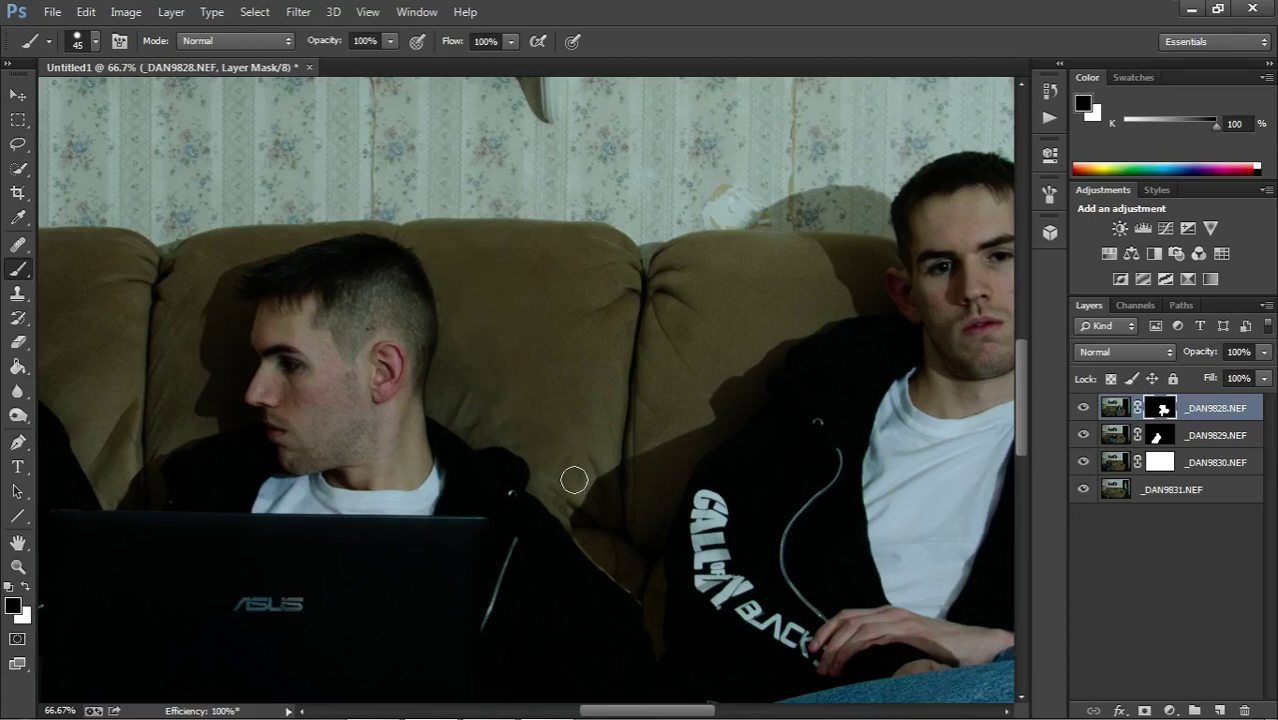
click(590, 511)
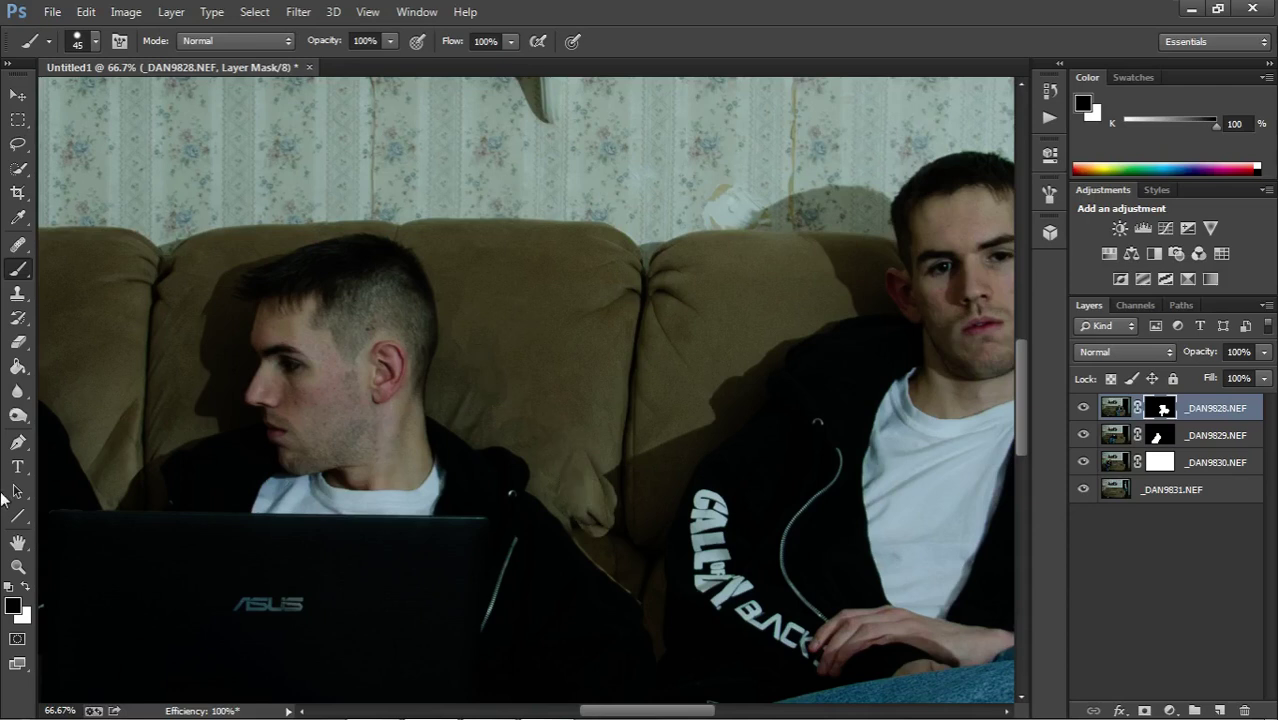
click(26, 586)
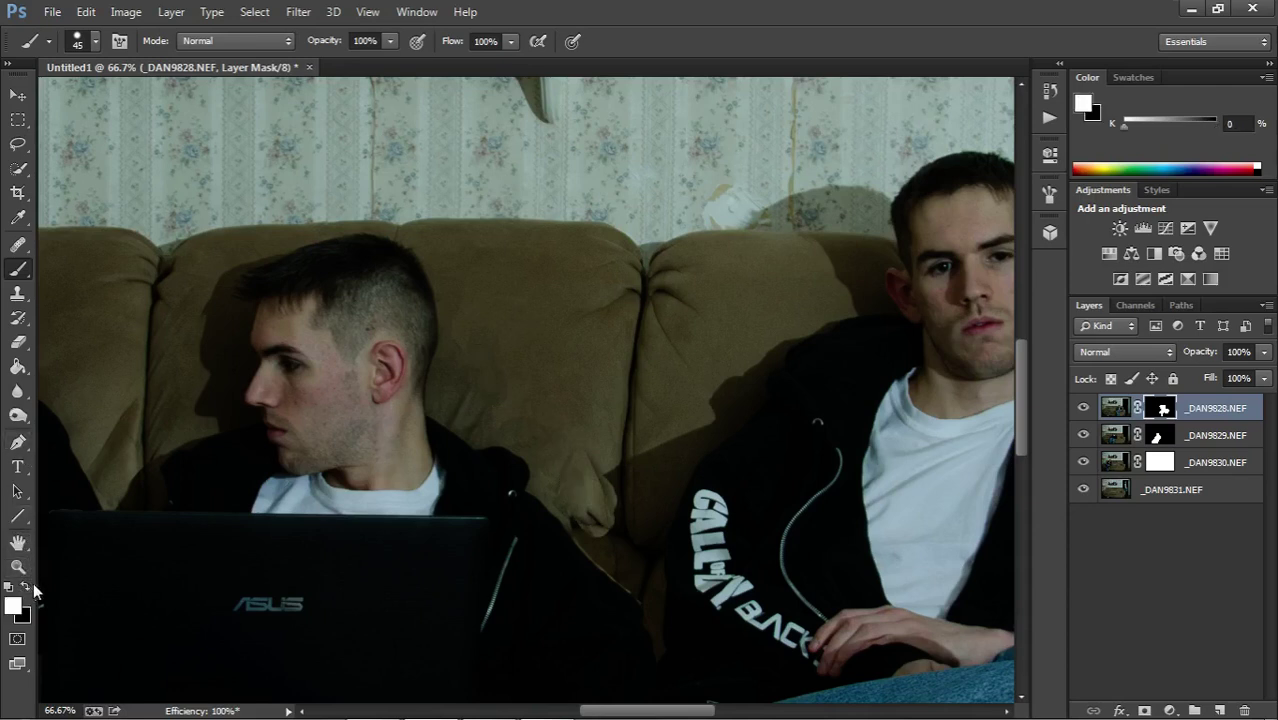
mouse_move(575, 521)
mouse_down()
mouse_move(608, 526)
mouse_move(613, 474)
mouse_move(600, 463)
mouse_move(585, 514)
mouse_move(596, 536)
mouse_move(582, 533)
mouse_move(639, 593)
mouse_move(630, 508)
mouse_move(605, 522)
mouse_move(664, 438)
mouse_up()
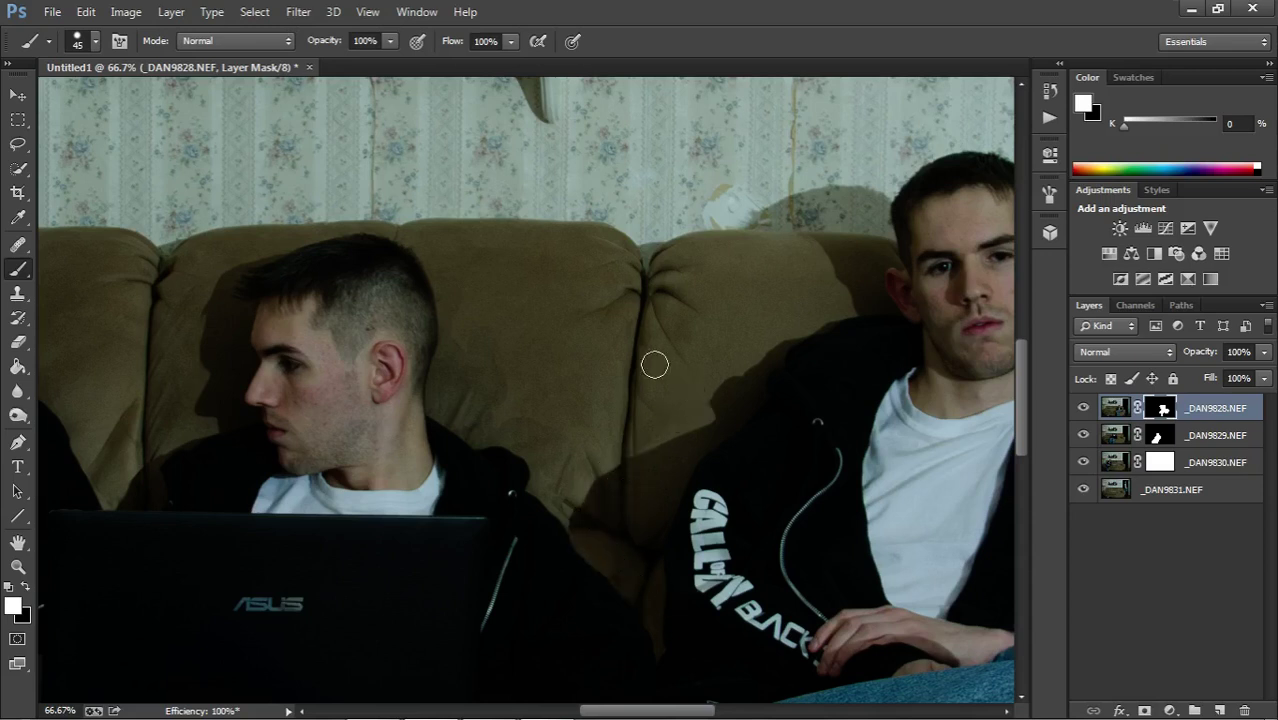
click(367, 12)
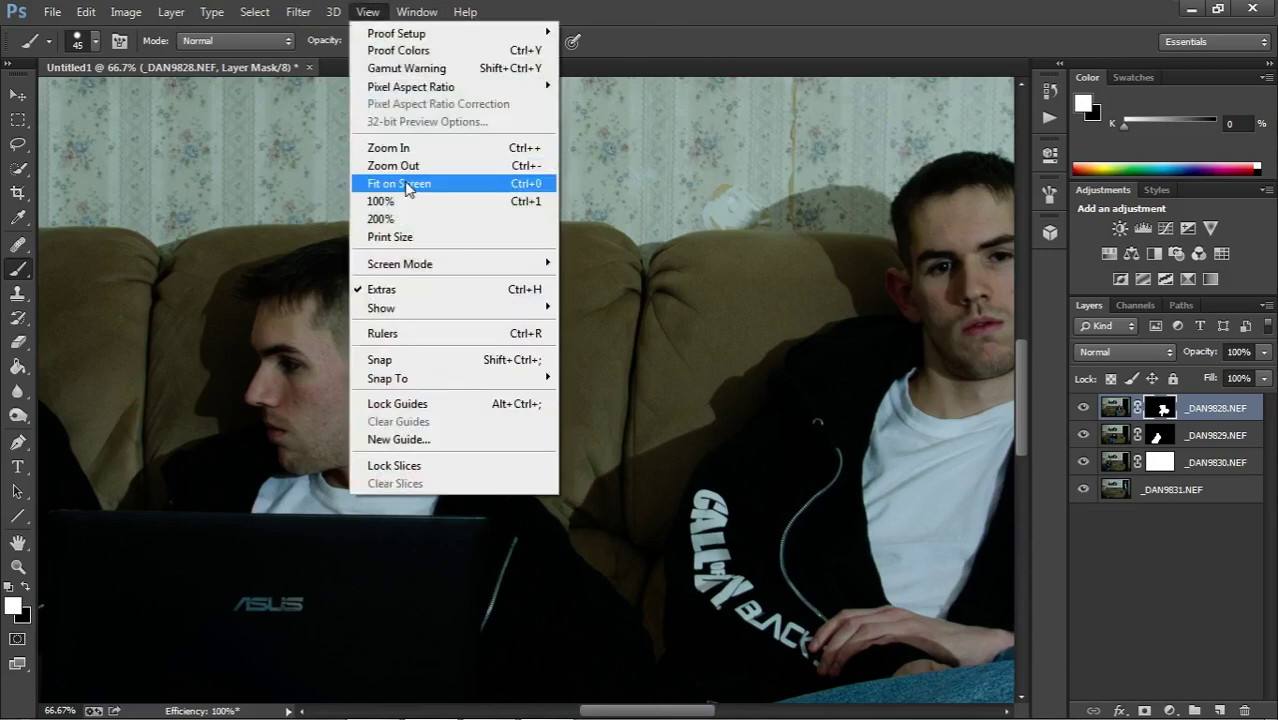
click(410, 183)
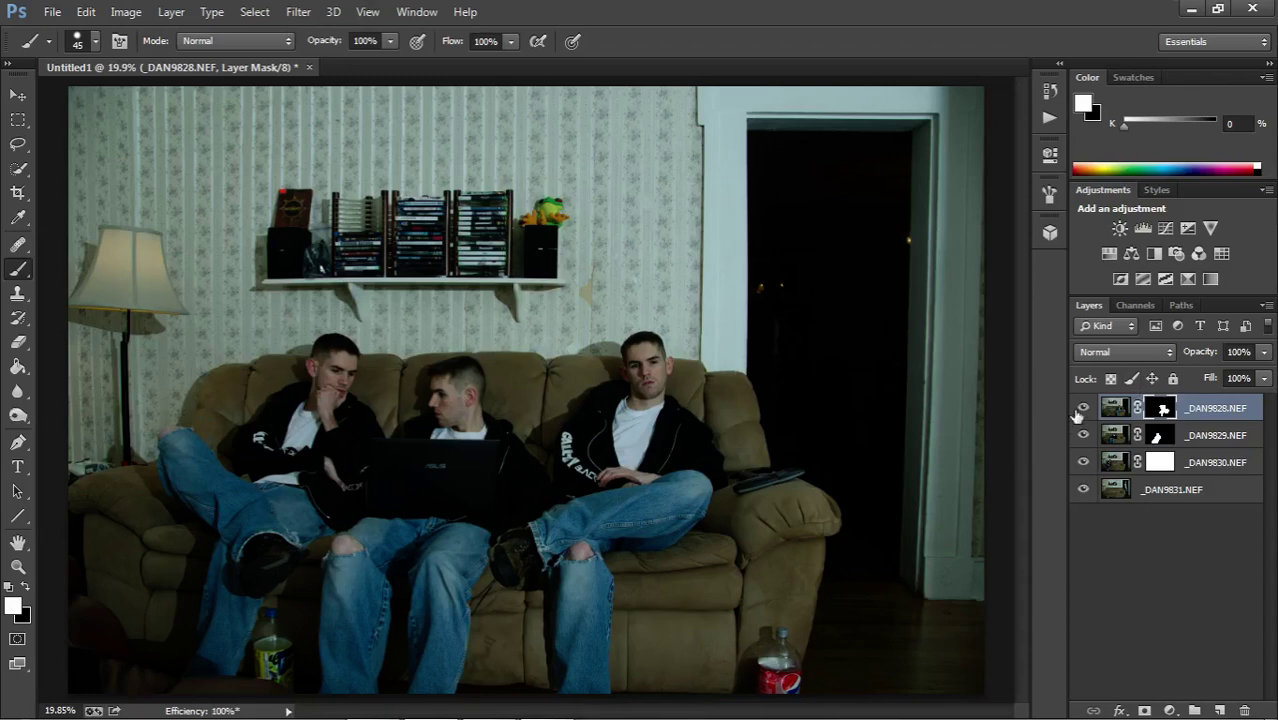
Hide the top layers, paint black over the left man on the _DAN9830 mask with a large brush, invert it, and re-show the layers.
click(1083, 435)
click(1160, 465)
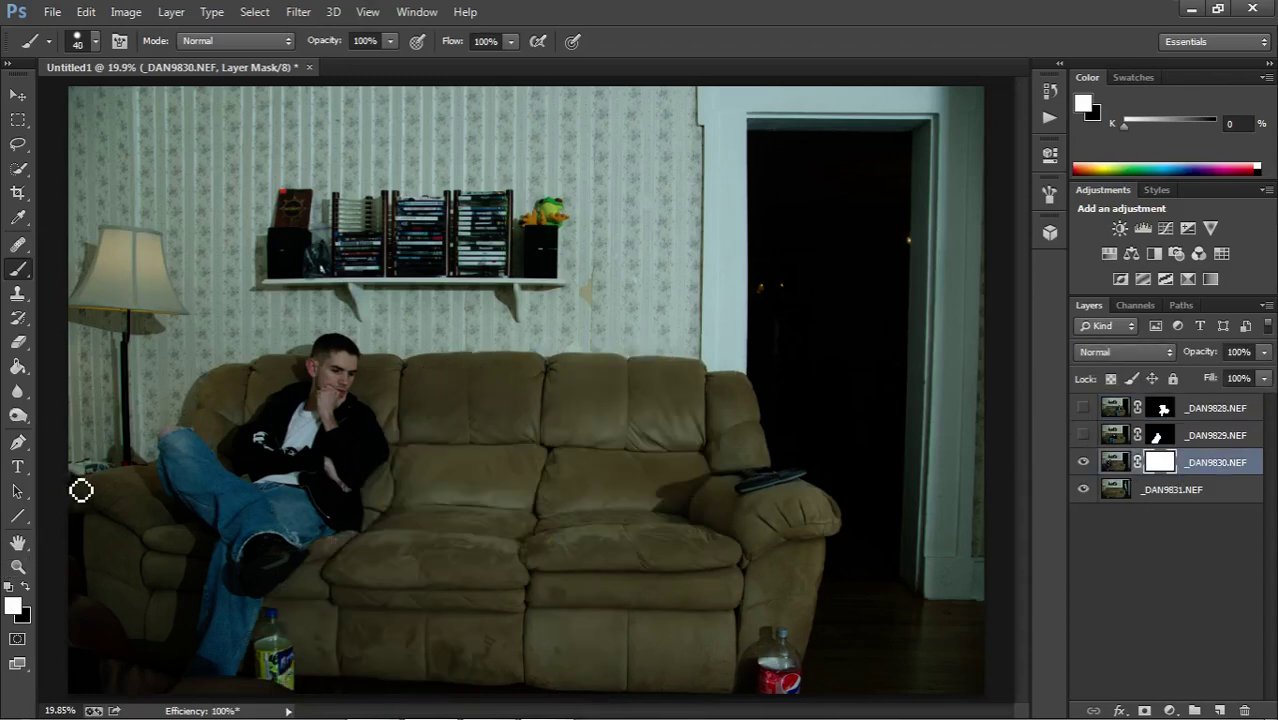
key(bracketright)
key(bracketright)
key(bracketright)
key(bracketright)
key(bracketright)
key(bracketright)
key(bracketright)
key(bracketright)
key(bracketright)
click(24, 588)
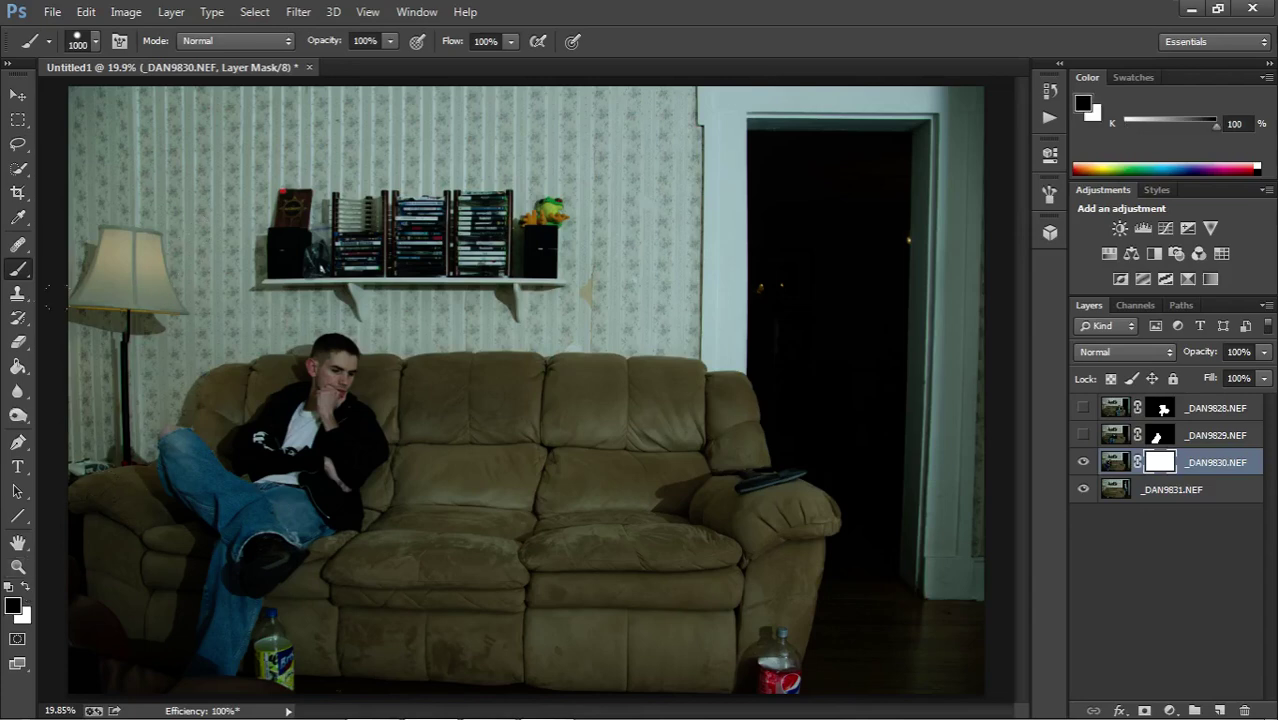
drag(315, 355, 240, 560)
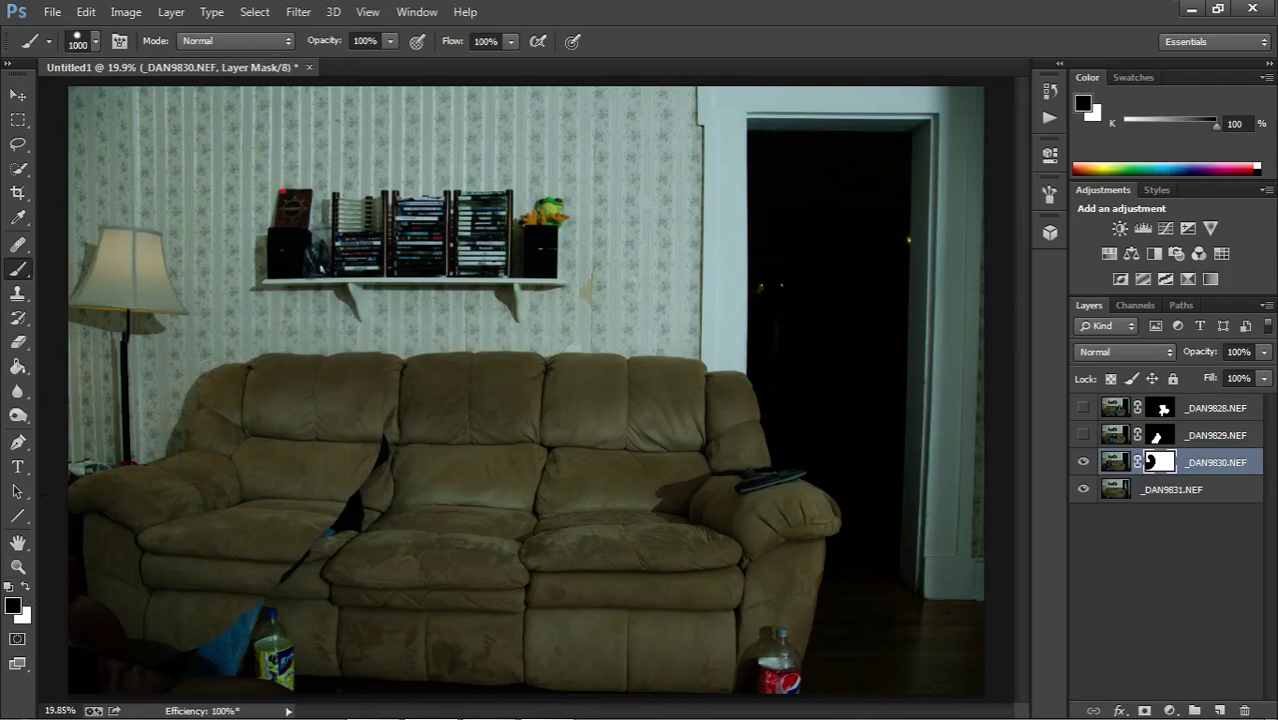
mouse_move(385, 420)
mouse_down()
mouse_move(340, 520)
mouse_move(235, 650)
mouse_up()
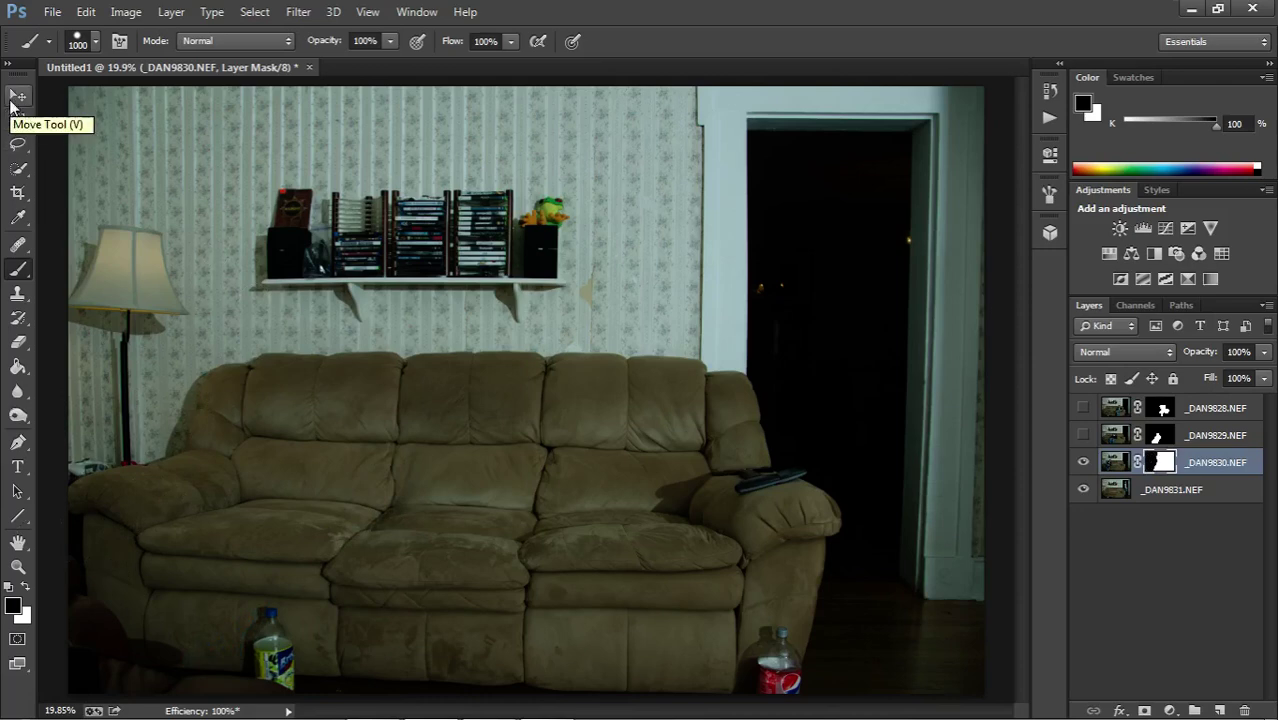
key(ctrl+i)
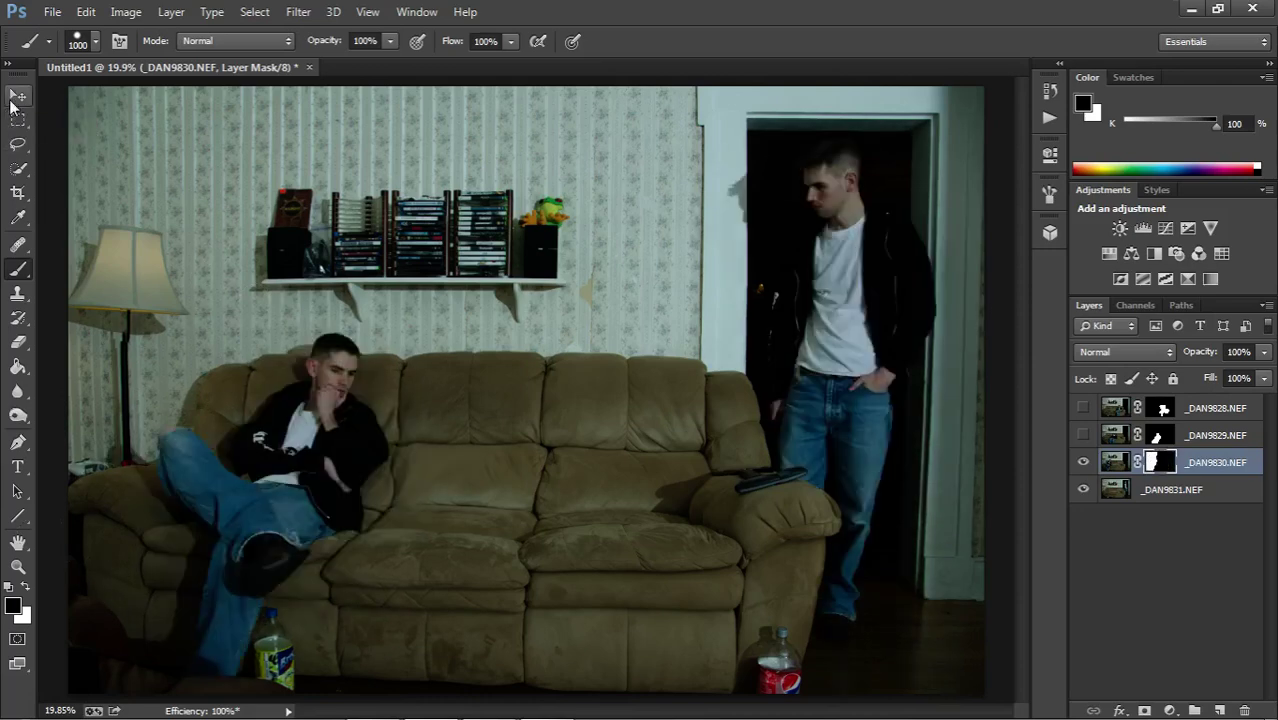
click(1085, 436)
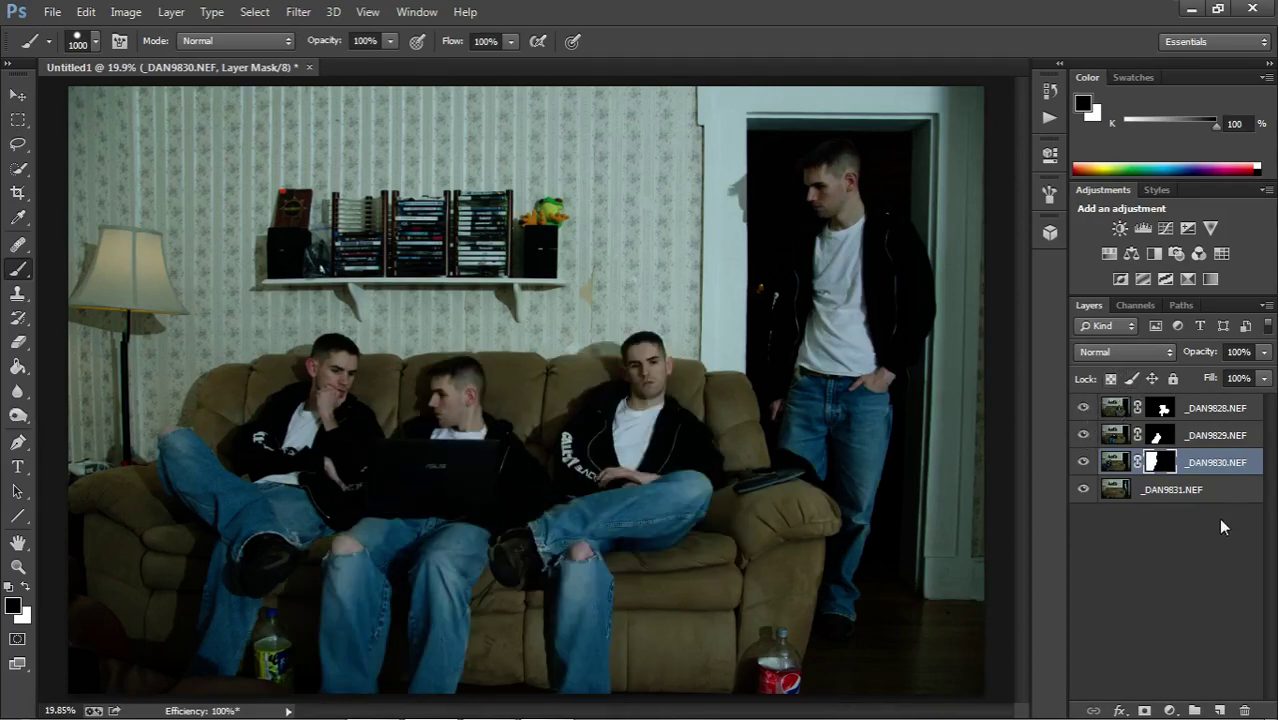
Deselect the _DAN9830 layer with the Move tool and get the Zoom tool ready.
key(v)
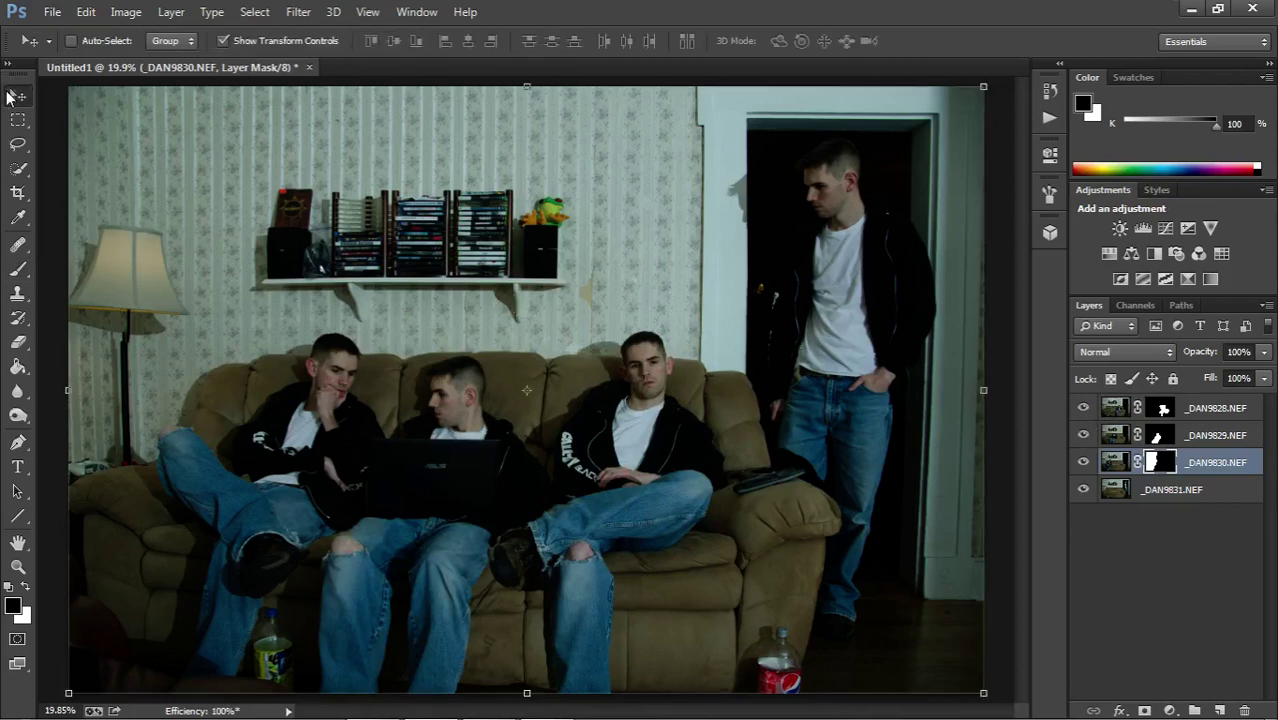
click(1111, 525)
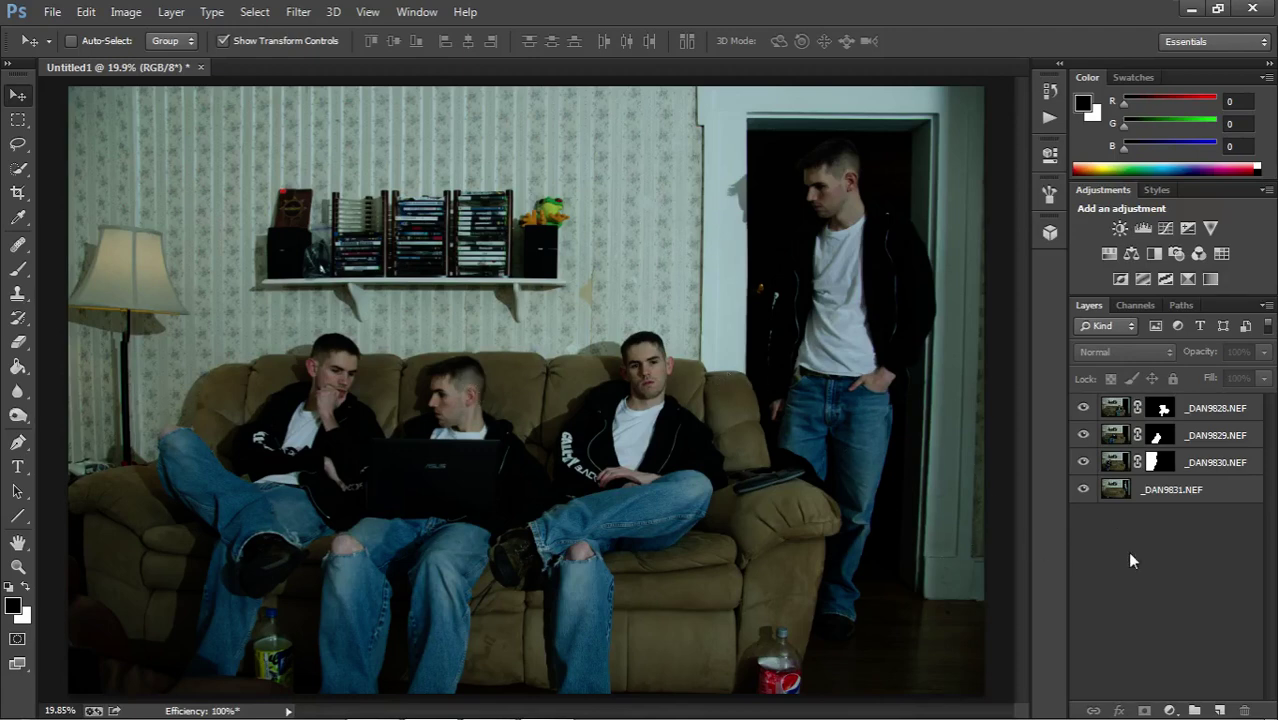
click(18, 566)
Zoom in on the right seated man near the remote, select the _DAN9828 mask, and set an 80 px brush.
click(808, 455)
click(810, 458)
click(812, 460)
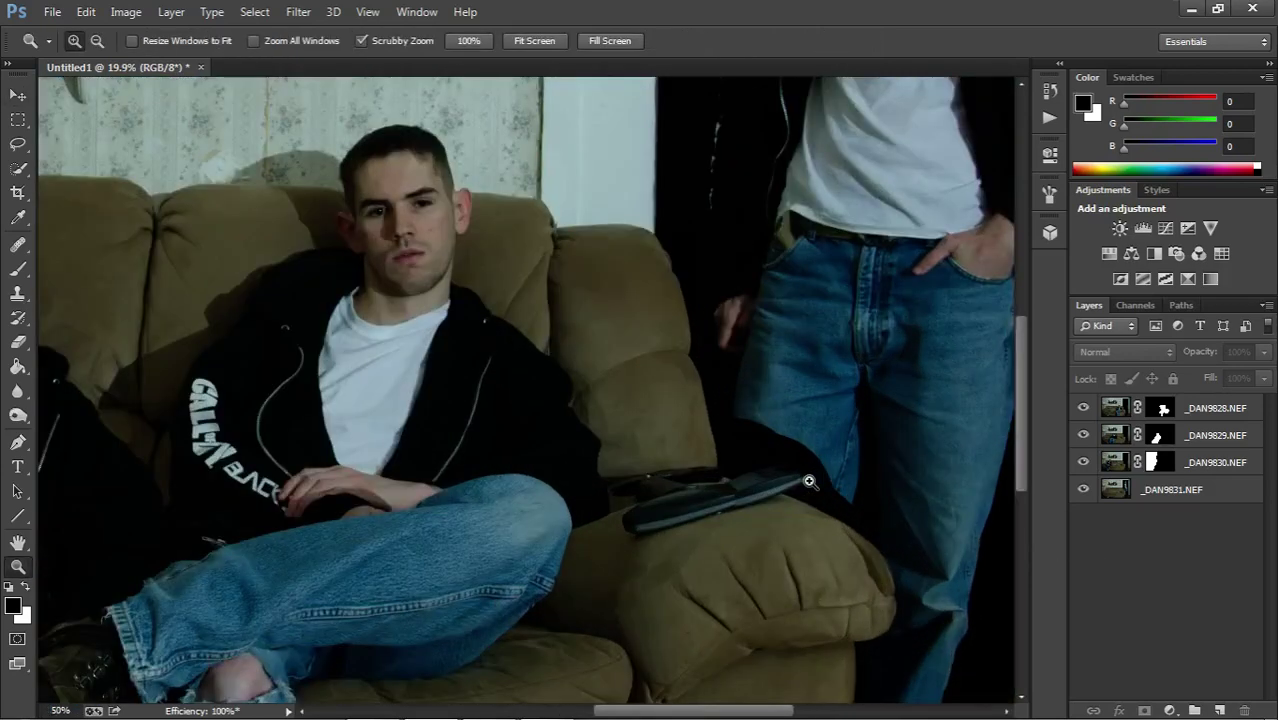
click(880, 464)
click(1161, 408)
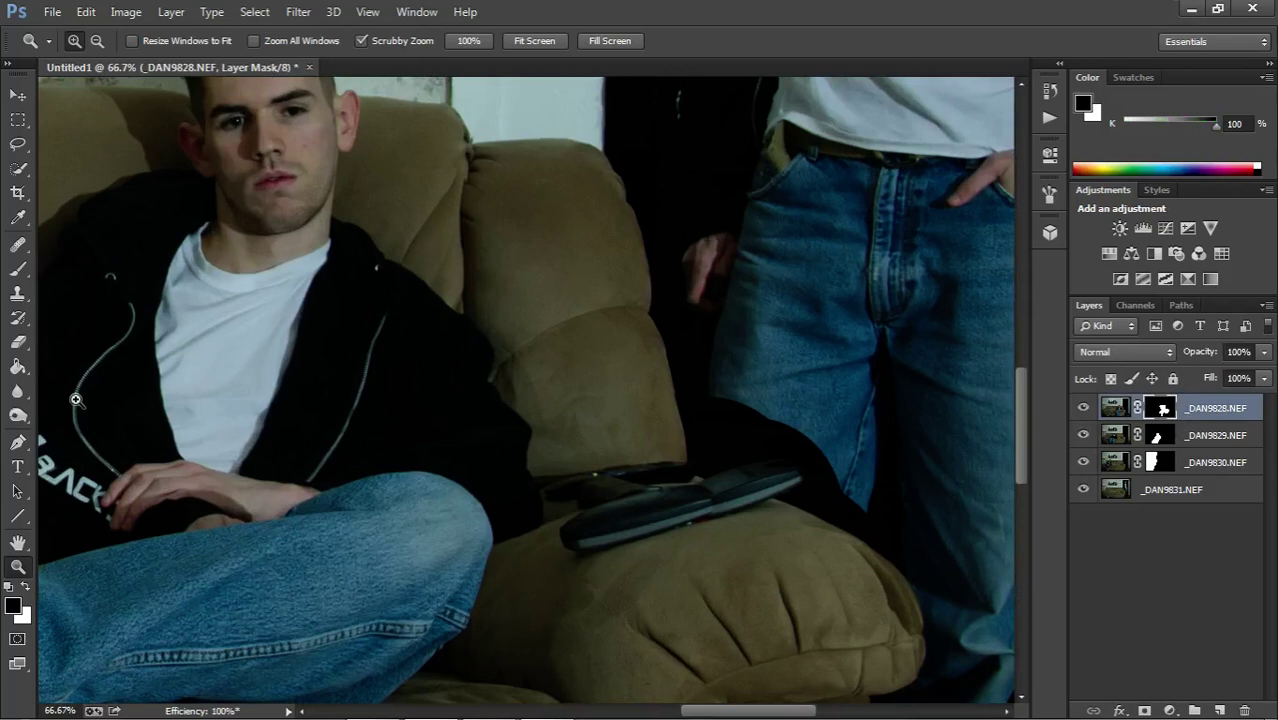
click(19, 271)
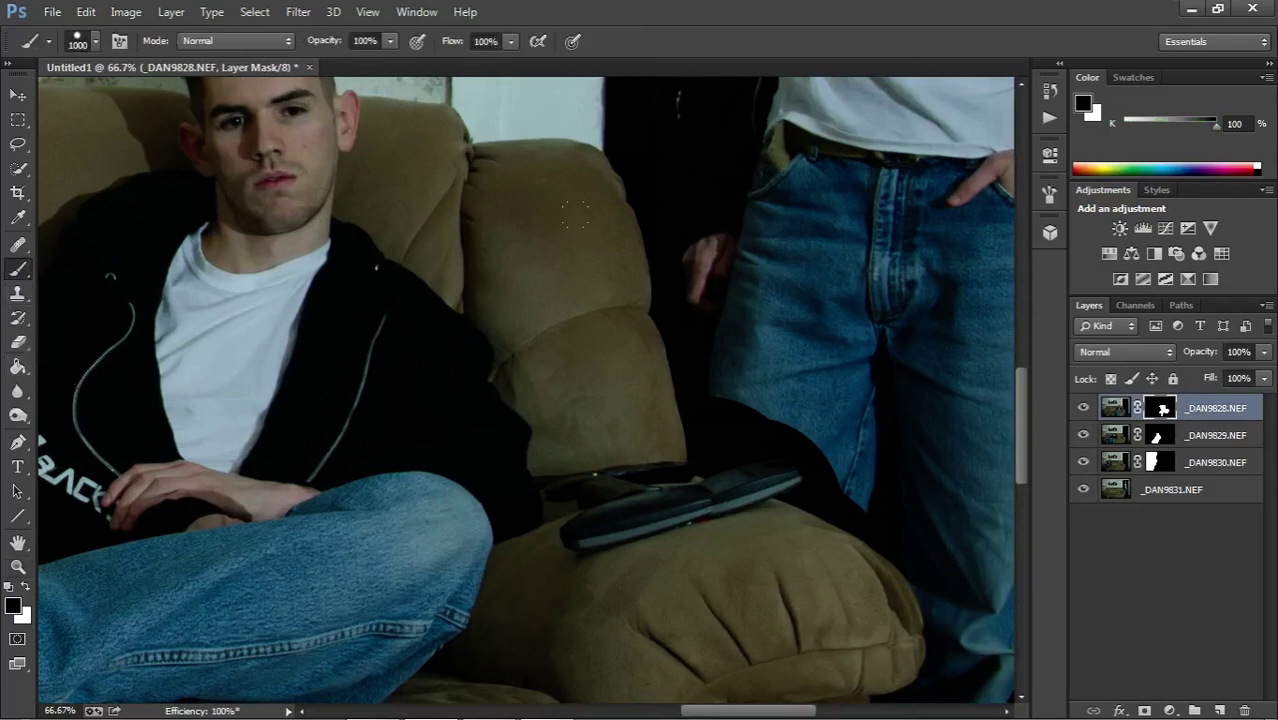
key(bracketleft)
key(bracketleft)
key(bracketleft)
key(bracketleft)
key(bracketleft)
key(bracketleft)
key(bracketleft)
Paint black to remove the dark hoodie patch around the remote and clean up the jacket edge.
drag(852, 530, 812, 472)
mouse_move(845, 515)
mouse_down()
mouse_move(809, 461)
mouse_move(739, 467)
mouse_move(776, 422)
mouse_move(717, 388)
mouse_move(658, 427)
mouse_move(781, 467)
mouse_up()
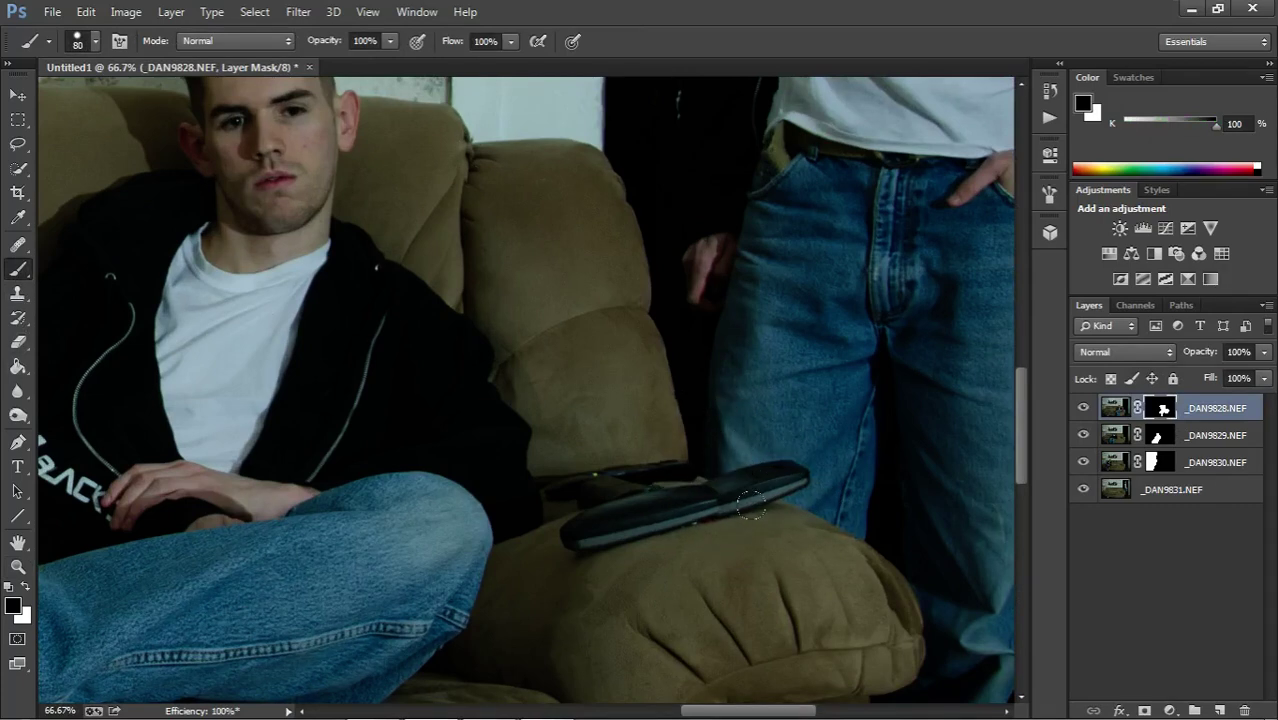
mouse_move(594, 533)
mouse_down()
mouse_move(565, 490)
mouse_move(570, 545)
mouse_move(576, 511)
mouse_move(622, 470)
mouse_move(557, 466)
mouse_move(548, 514)
mouse_move(549, 426)
mouse_up()
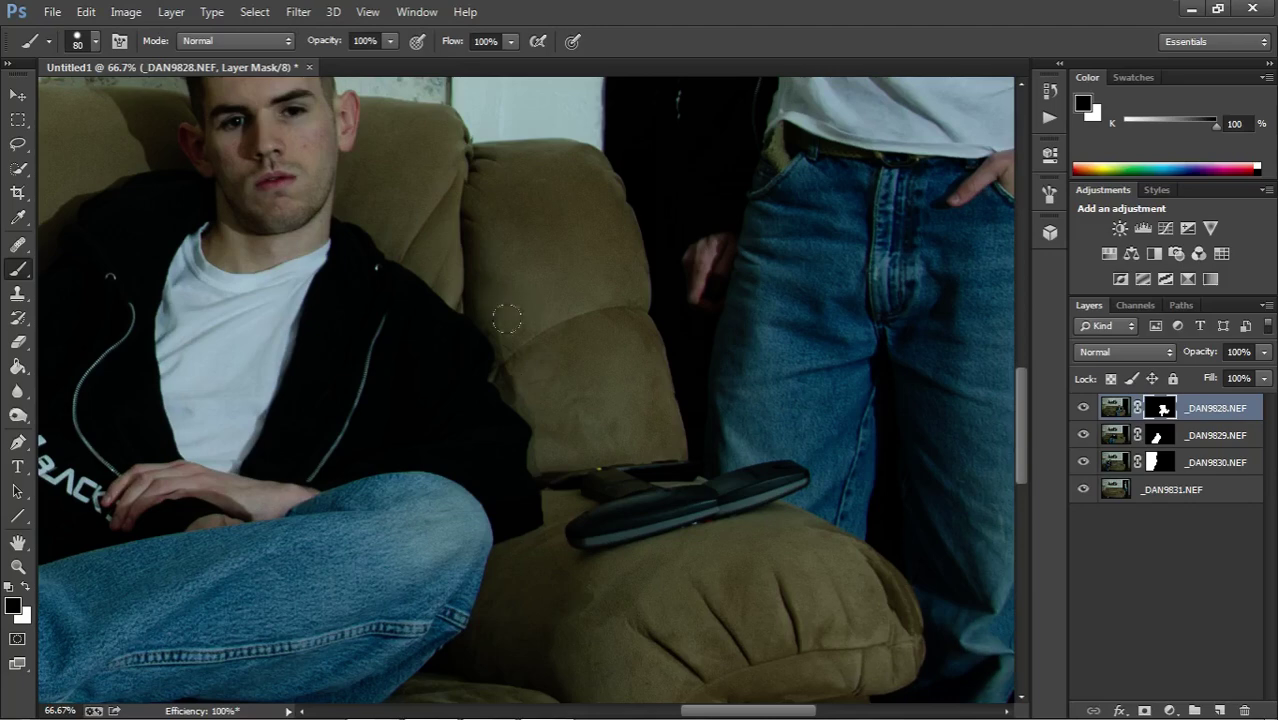
mouse_move(506, 318)
mouse_down()
mouse_move(522, 411)
mouse_move(552, 420)
mouse_move(540, 445)
mouse_move(590, 580)
mouse_up()
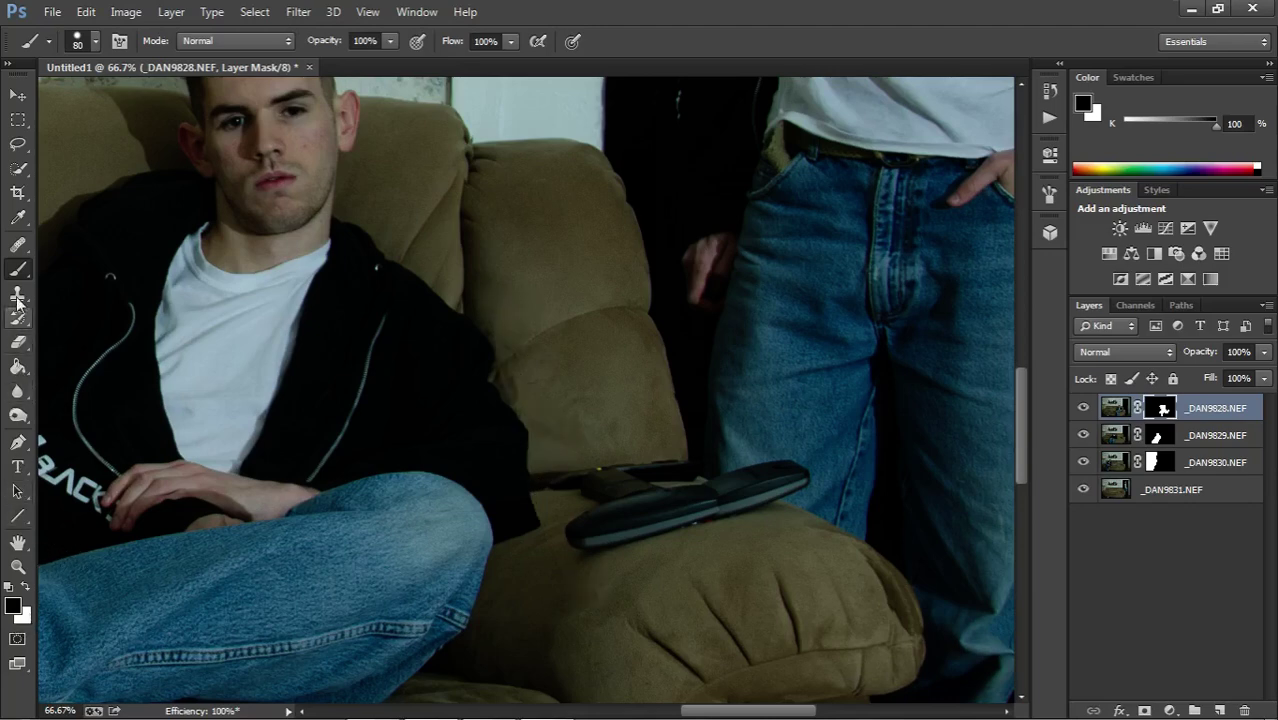
Paint white to restore the jacket edge and smooth the mask along the couch arm, back and seam.
click(26, 587)
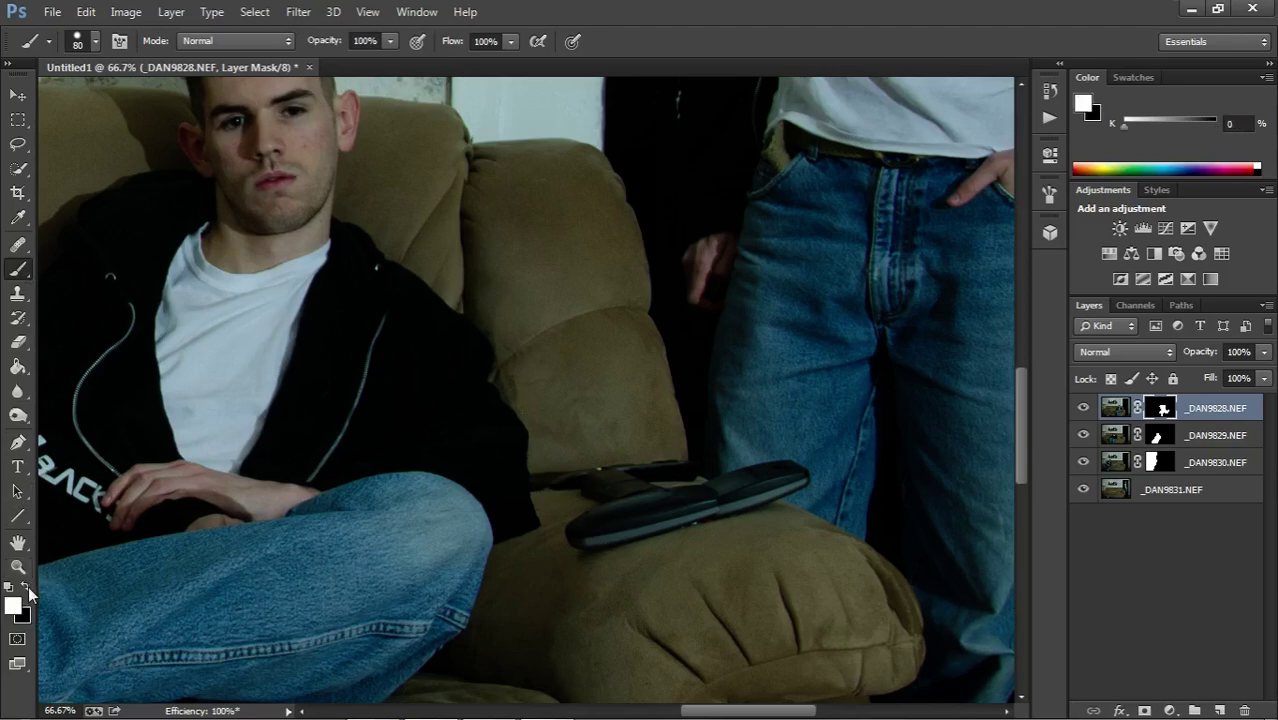
mouse_move(541, 521)
mouse_down()
mouse_move(509, 418)
mouse_move(519, 432)
mouse_move(498, 410)
mouse_move(524, 439)
mouse_move(536, 585)
mouse_move(556, 496)
mouse_move(574, 567)
mouse_up()
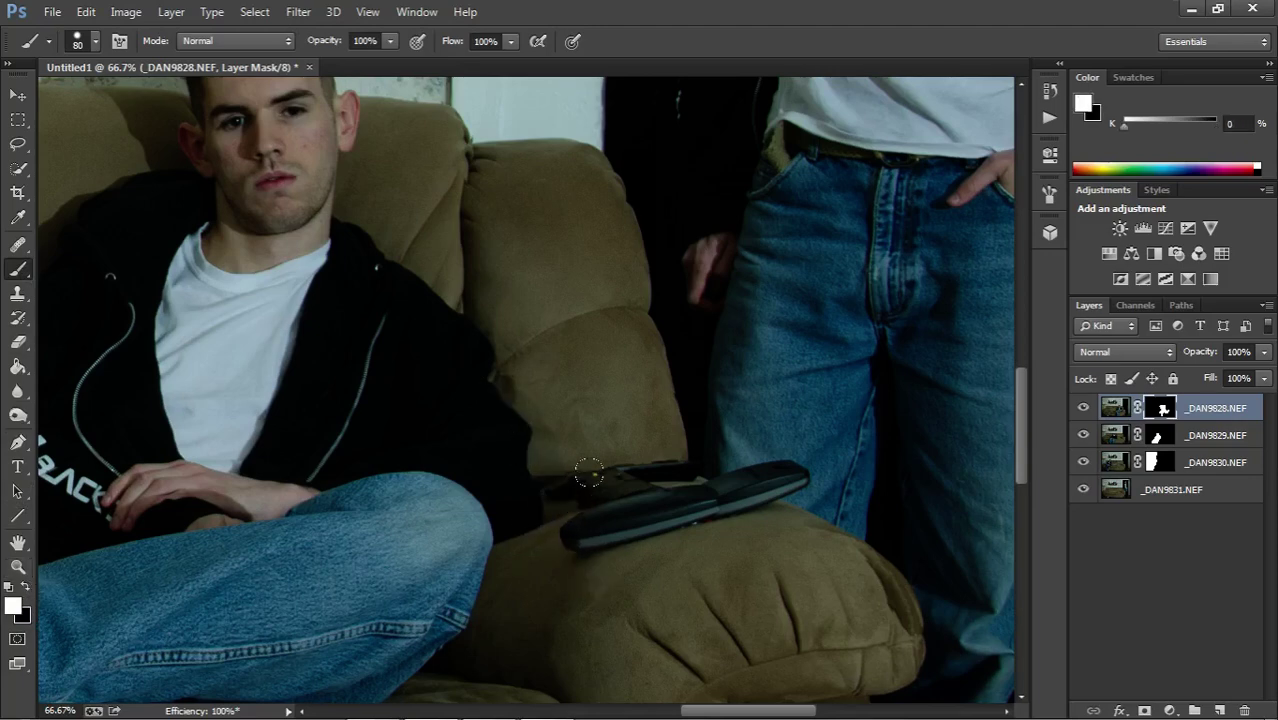
mouse_move(588, 473)
mouse_down()
mouse_move(528, 425)
mouse_move(623, 456)
mouse_move(676, 455)
mouse_move(613, 452)
mouse_up()
mouse_move(560, 392)
mouse_down()
mouse_move(613, 398)
mouse_move(648, 430)
mouse_move(613, 336)
mouse_move(652, 408)
mouse_move(591, 177)
mouse_move(619, 277)
mouse_up()
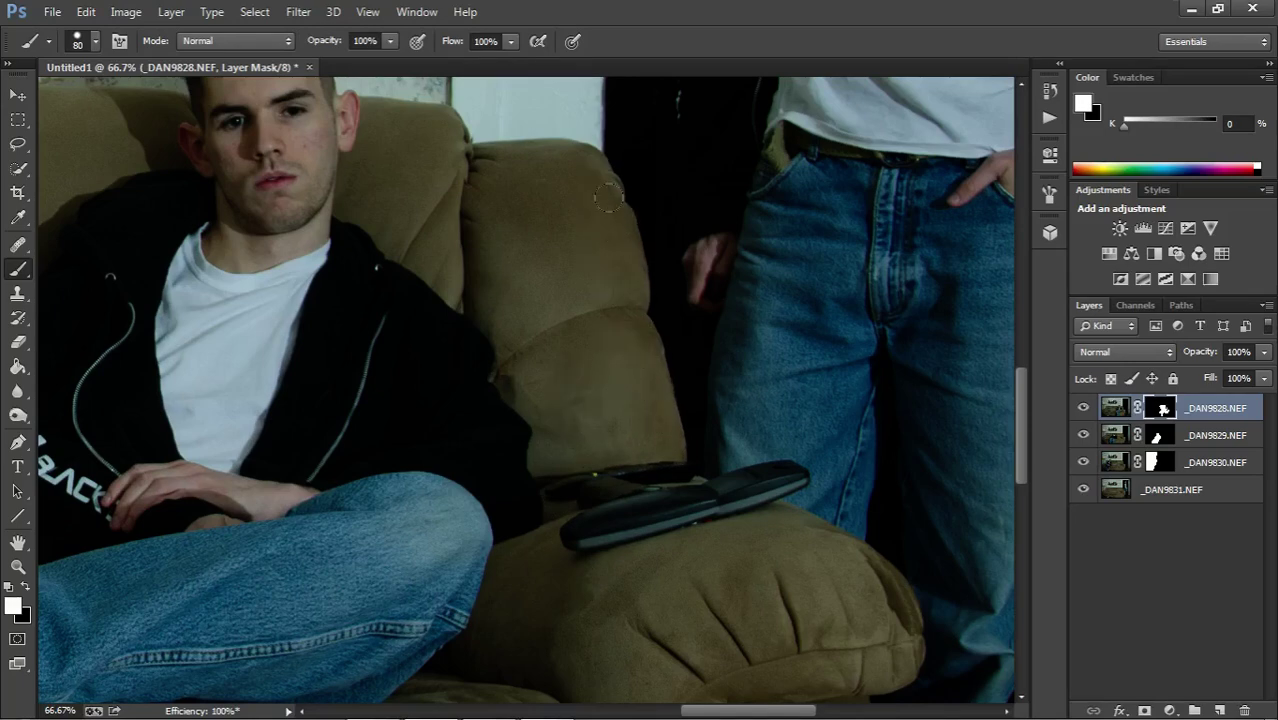
drag(552, 136, 465, 127)
mouse_move(521, 344)
mouse_down()
mouse_move(524, 388)
mouse_move(472, 311)
mouse_up()
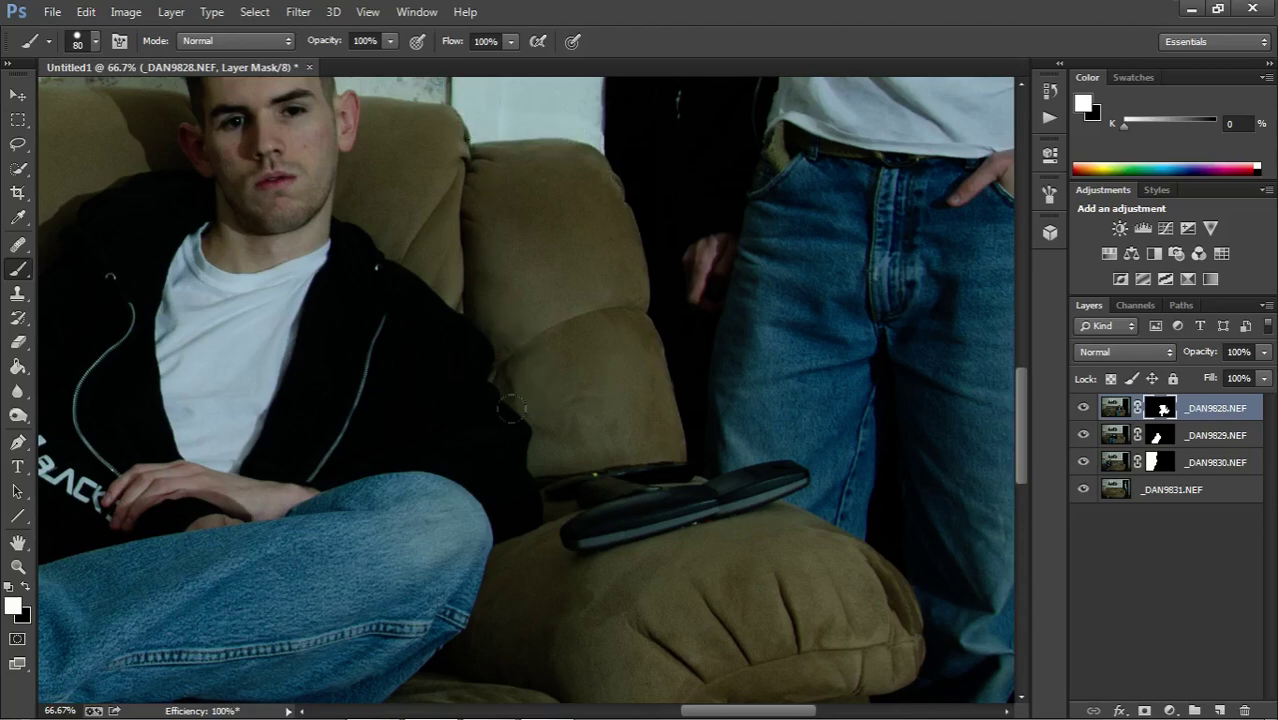
click(366, 12)
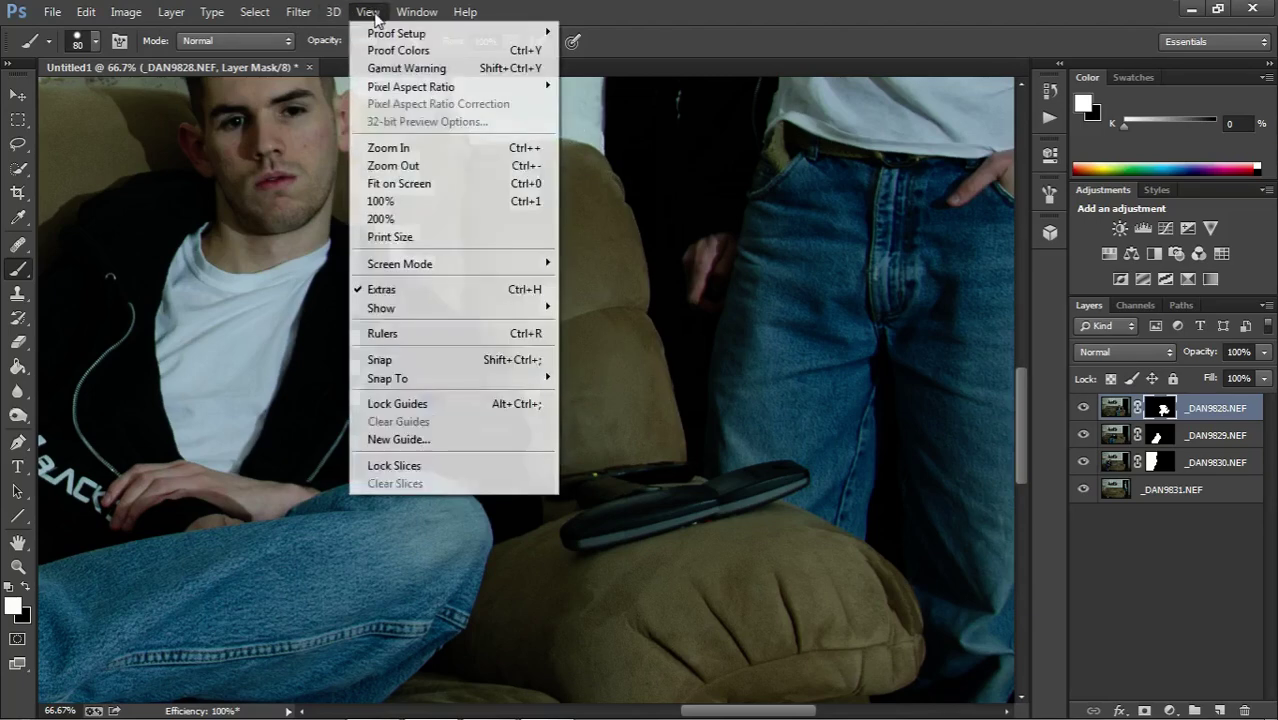
click(409, 186)
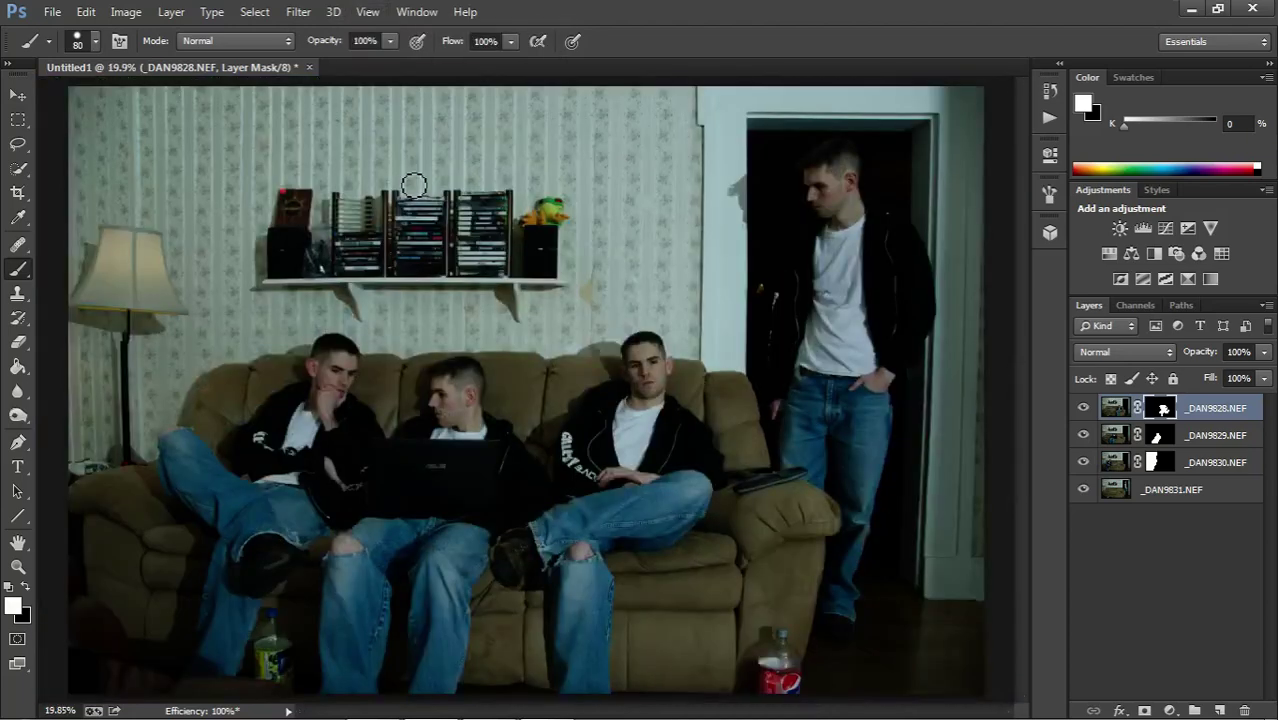